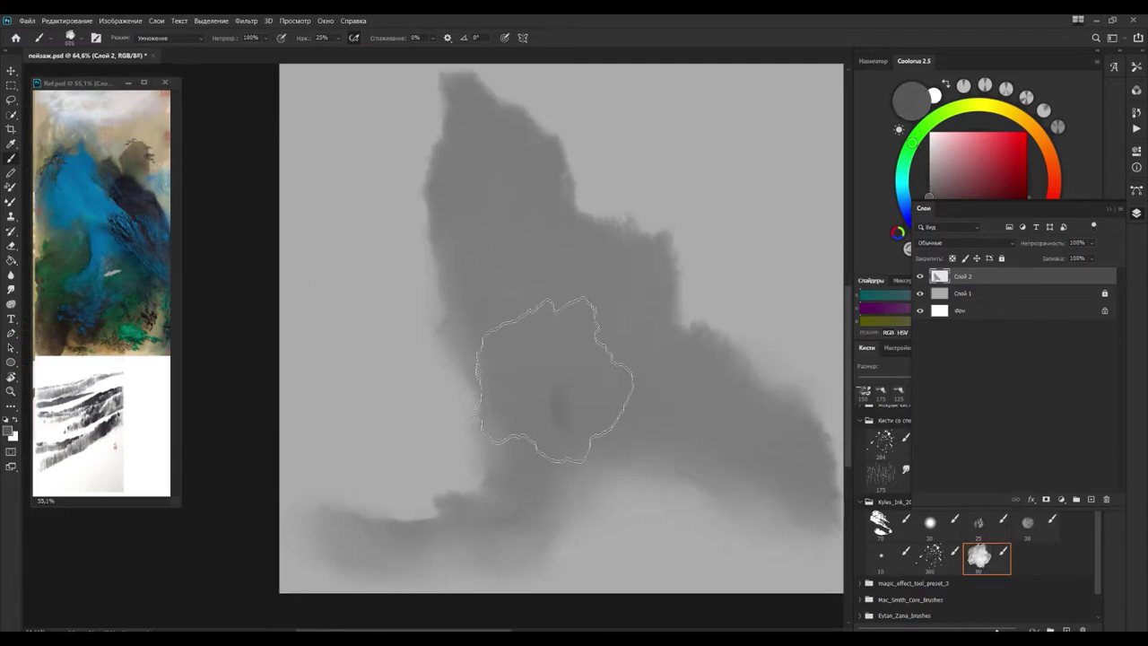
Step: Darken the grey peak's lower right slopes with darker grey brush strokes, resizing the brush
mouse_move(553, 380)
mouse_down()
mouse_move(539, 384)
mouse_move(726, 454)
mouse_up()
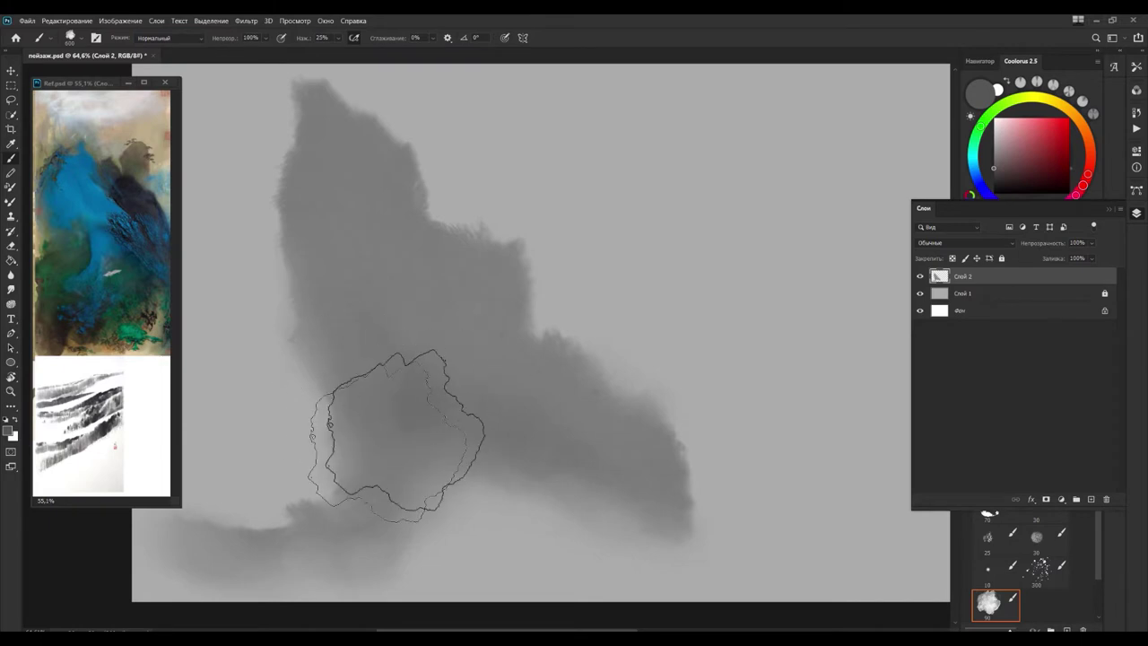
mouse_move(589, 459)
mouse_down()
mouse_move(584, 384)
mouse_move(400, 287)
mouse_move(345, 184)
mouse_move(292, 189)
mouse_up()
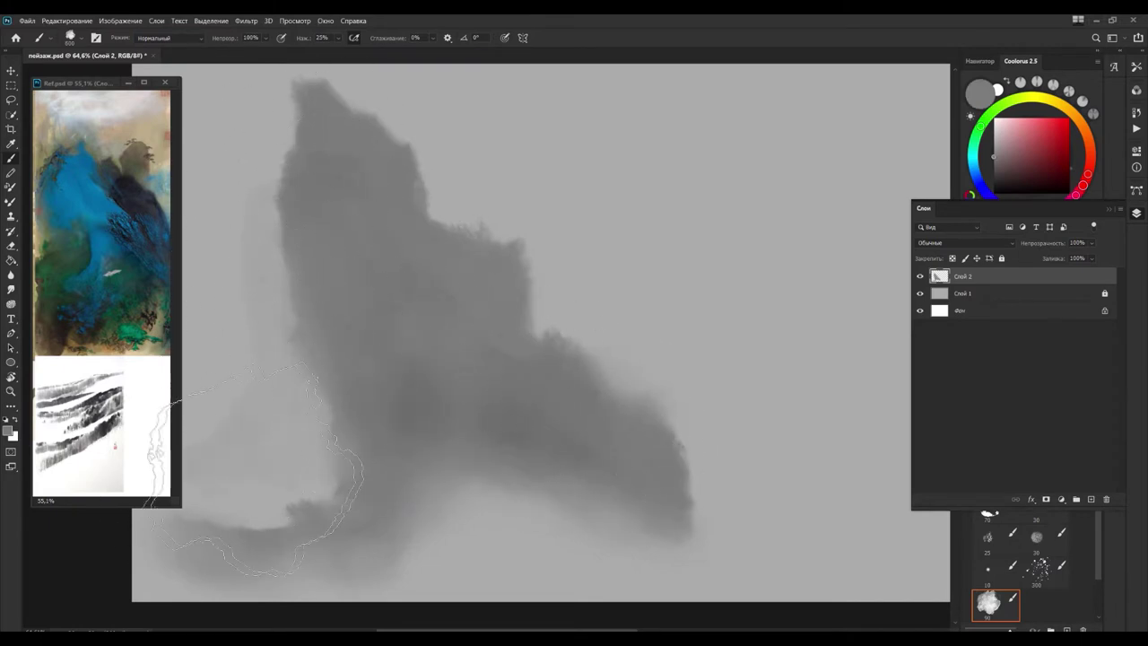
scroll(260, 466, up, 2)
key(bracketleft)
key(bracketleft)
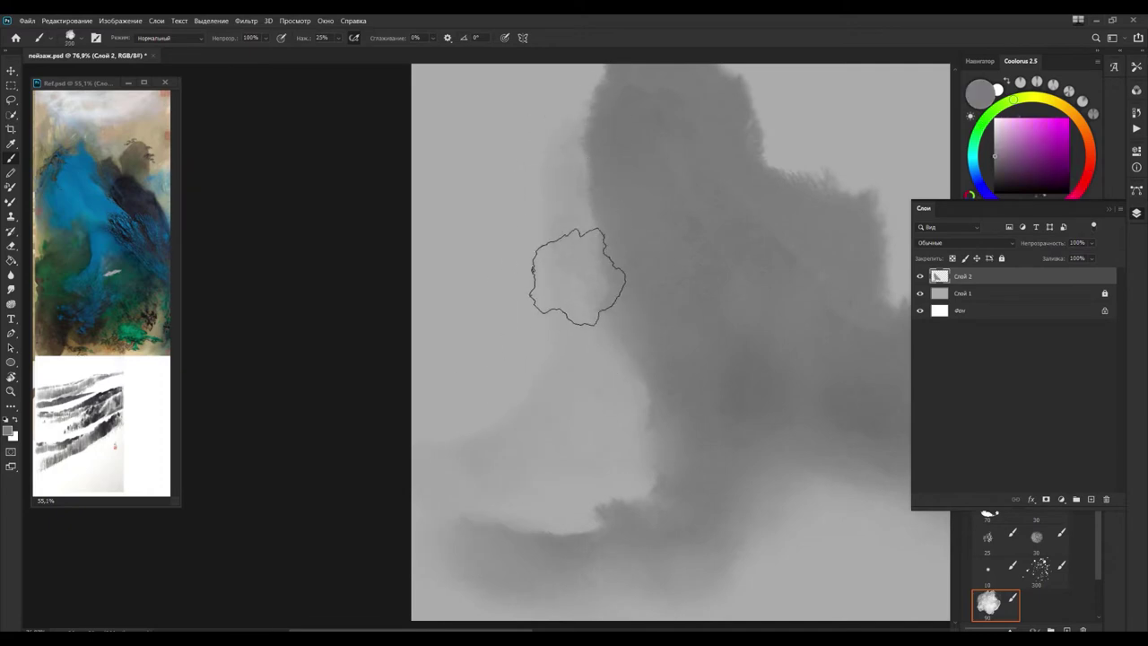
key(bracketright)
key(bracketright)
key(bracketright)
scroll(610, 354, down, 5)
scroll(611, 359, down, 3)
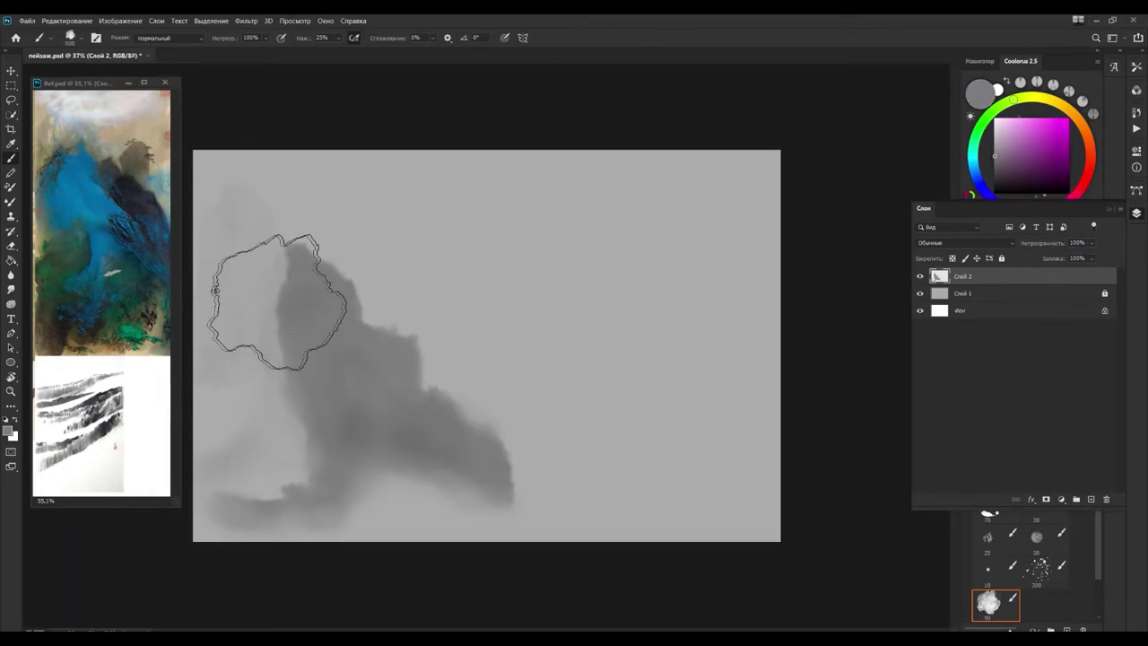
Step: Smudge the paint, brush a faint misty second peak beside it, and add a new layer
key(r)
key(b)
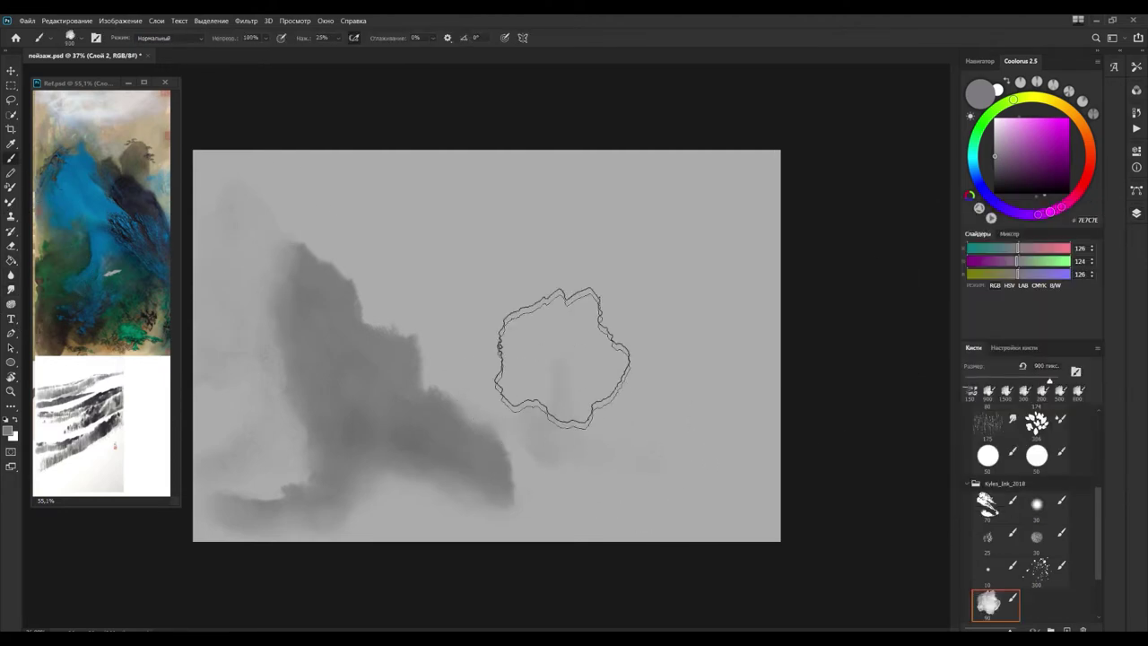
mouse_move(562, 358)
mouse_down()
mouse_move(440, 379)
mouse_move(508, 295)
mouse_move(526, 333)
mouse_move(529, 398)
mouse_up()
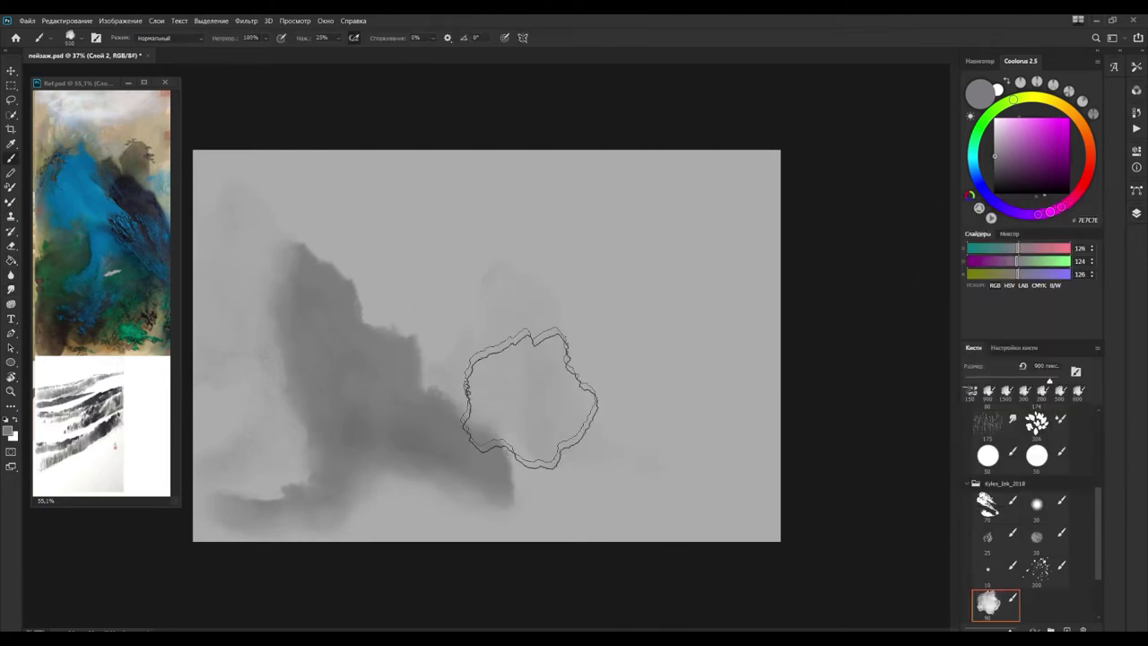
key(ctrl+shift+alt+n)
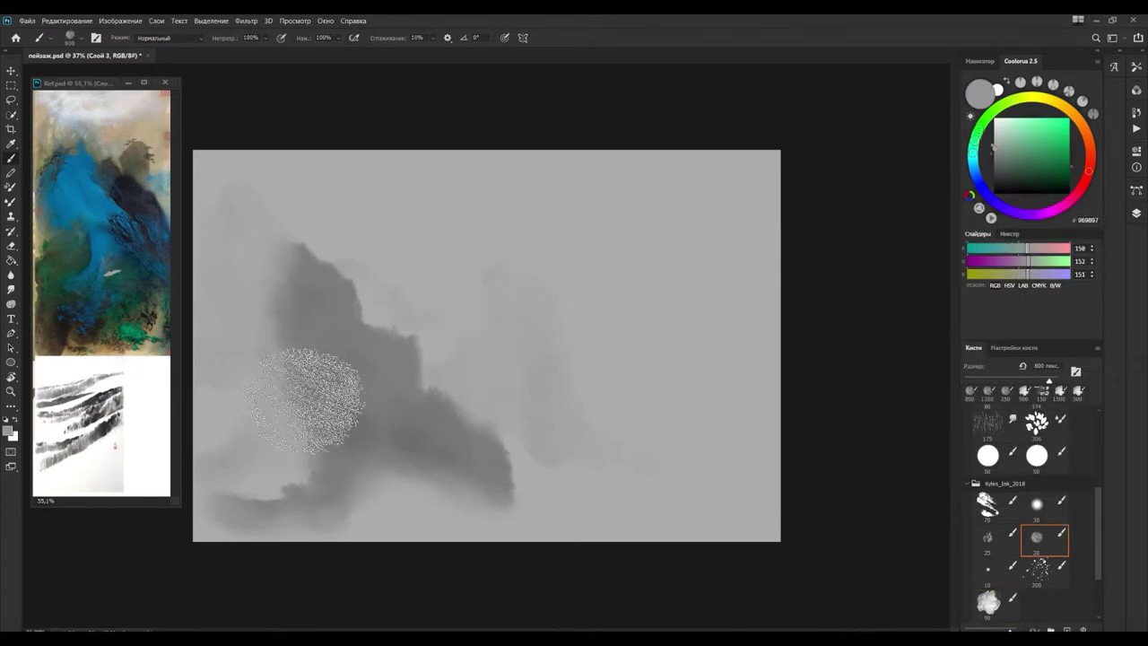
Step: Paint a long dark ink ridge along the bottom with a large soft ink brush and smudge it
key(r)
key(b)
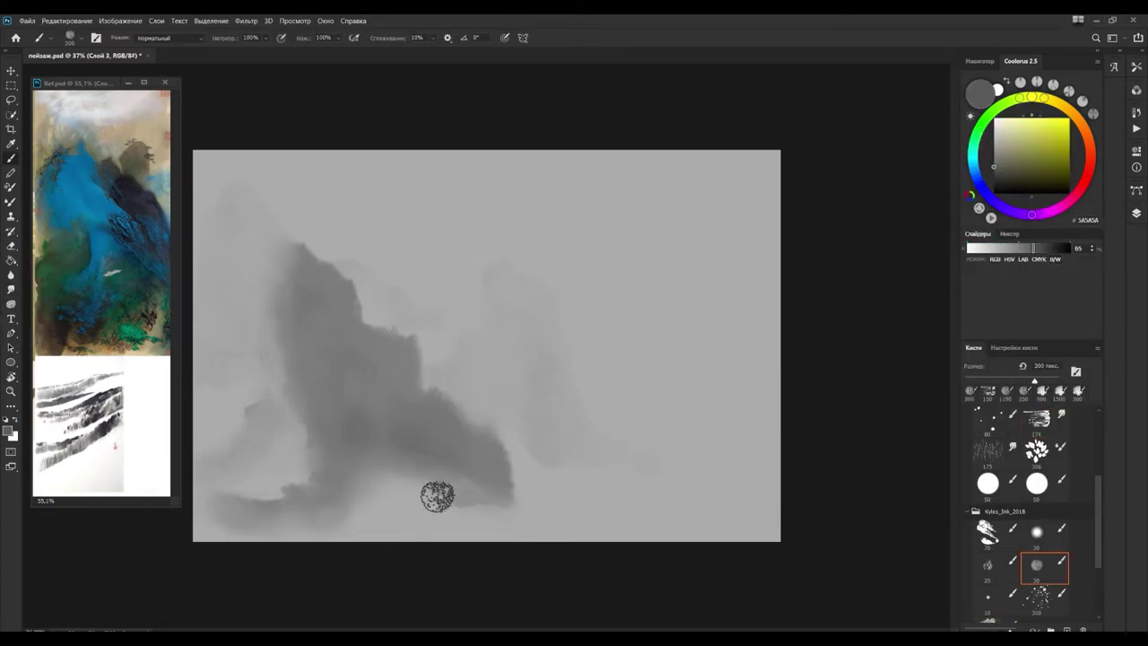
drag(492, 503, 764, 481)
drag(359, 489, 511, 498)
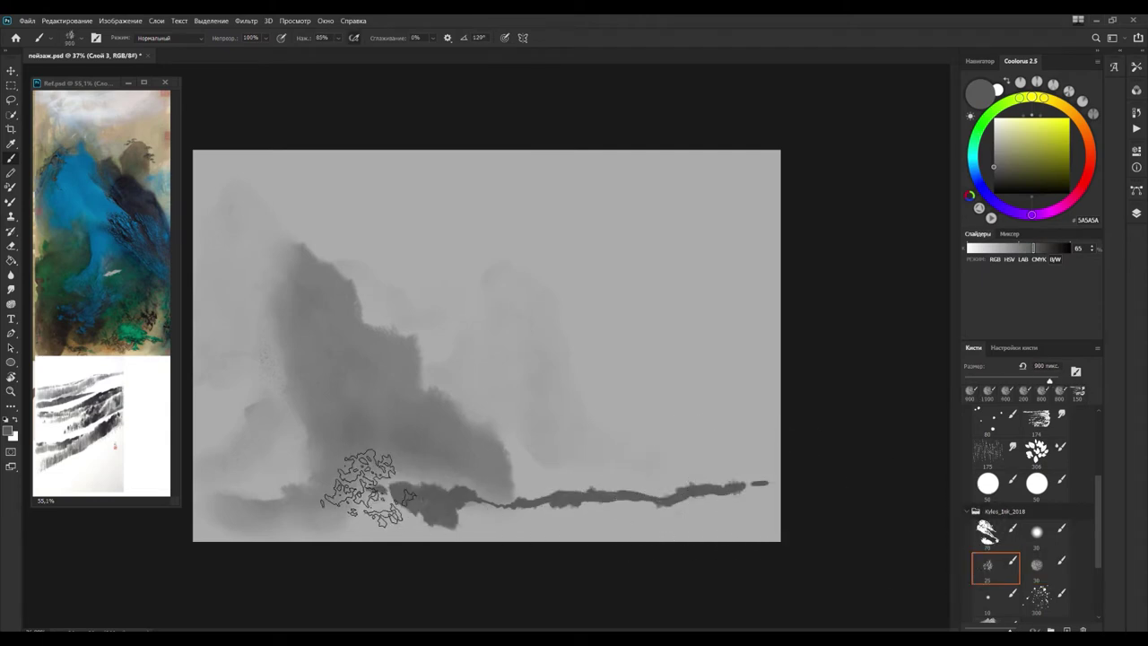
key(g)
key(b)
key(period)
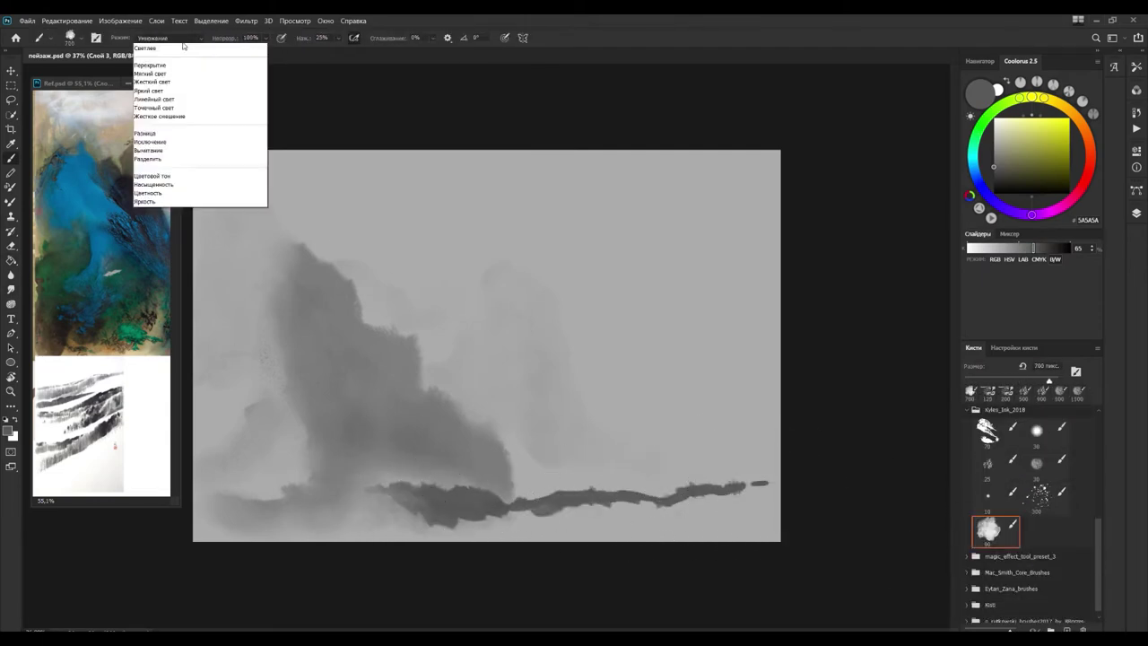
key(r)
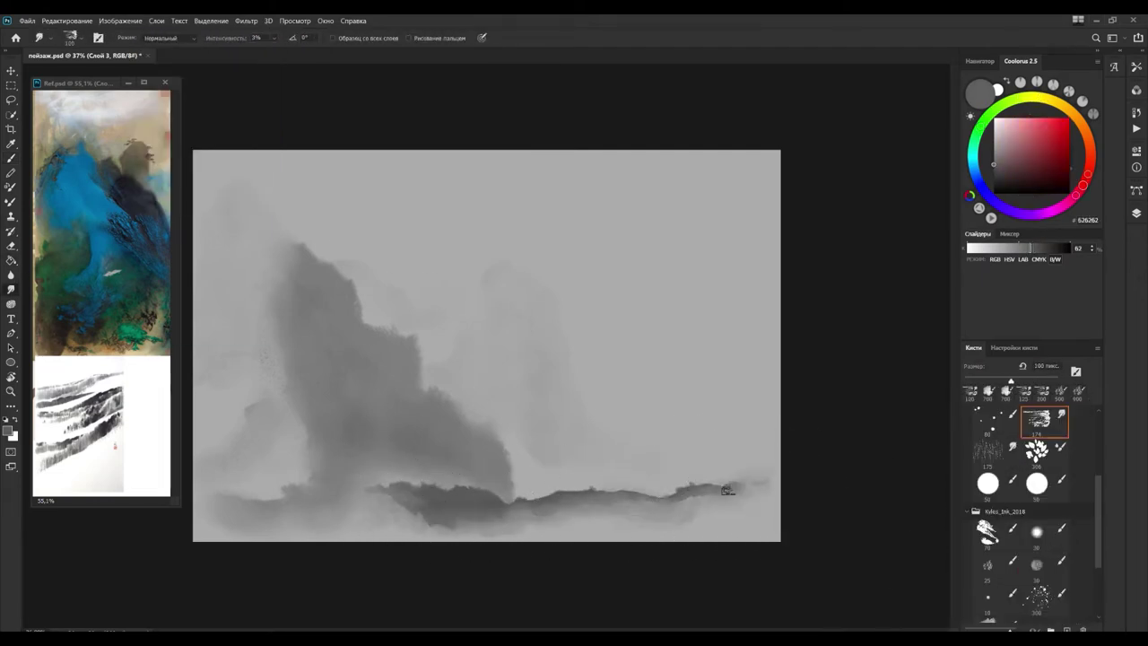
key(b)
Step: Try dark ink marks on the main peak, undo them, and sample a mid grey from the canvas
key(shift+b)
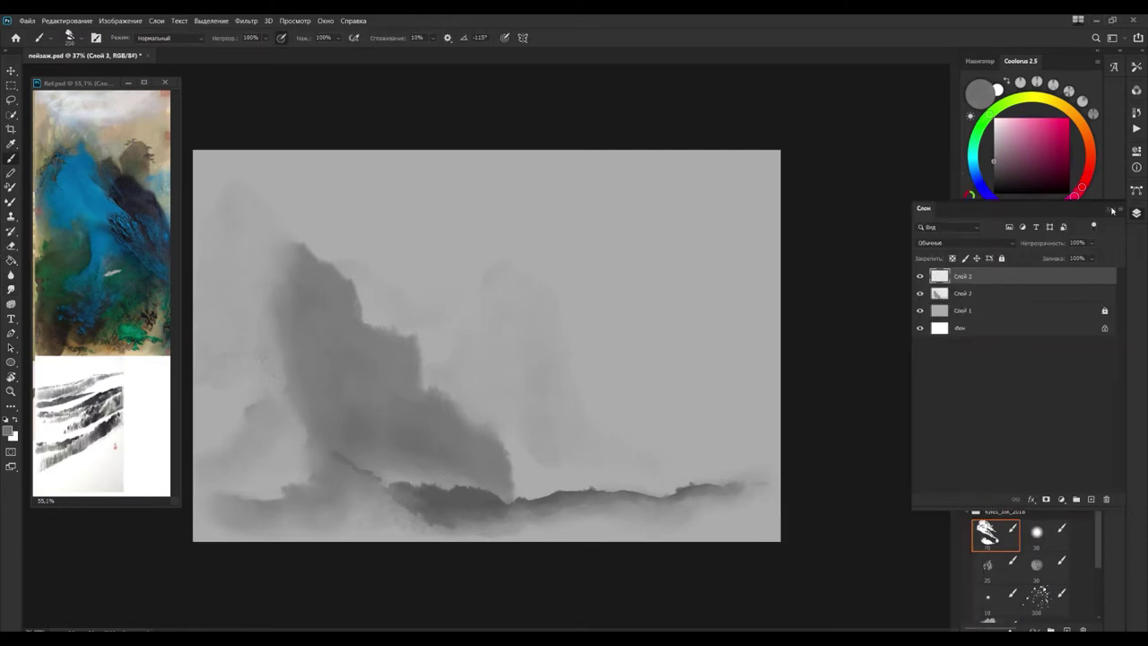
drag(325, 341, 357, 374)
key(ctrl+z)
alt+click(410, 413)
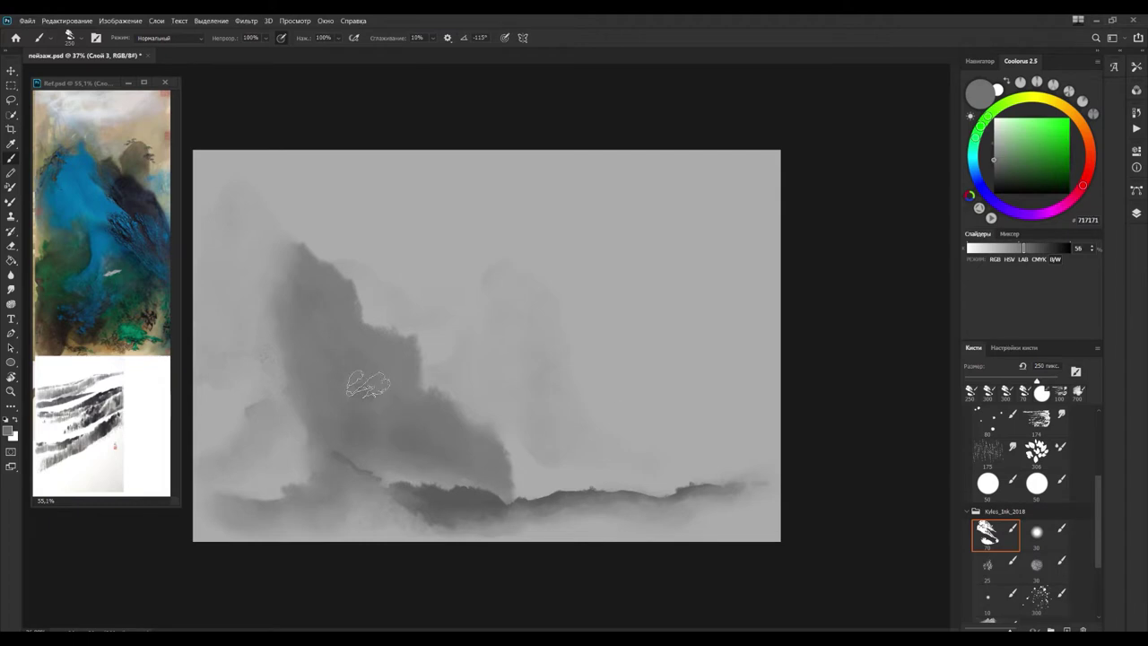
key(b)
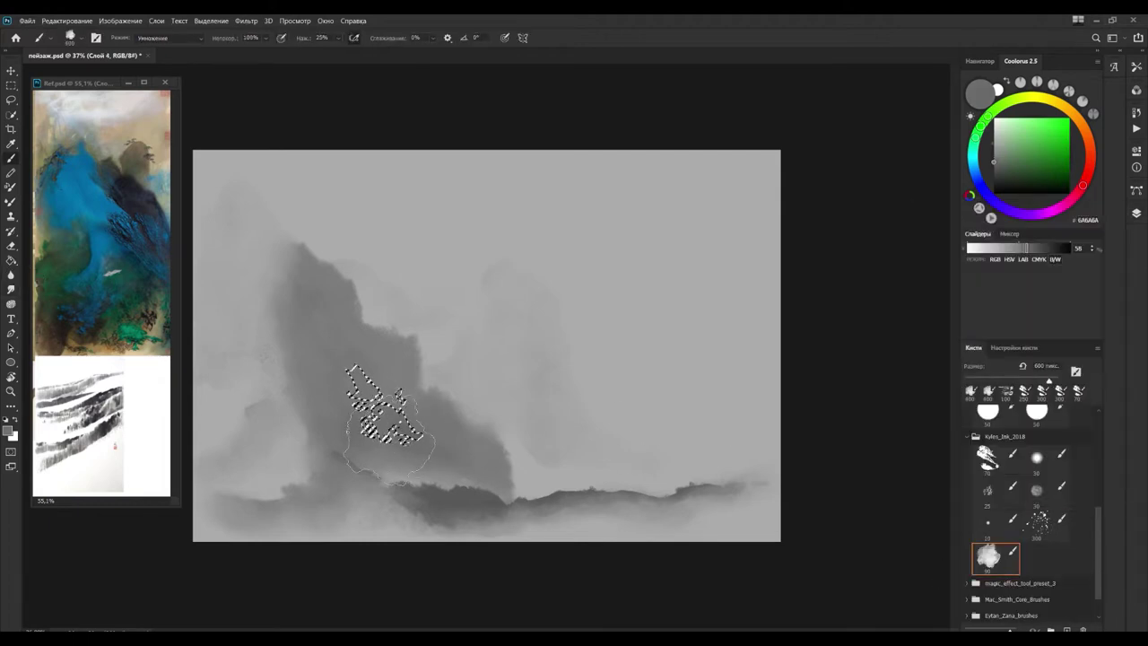
key(r)
key(b)
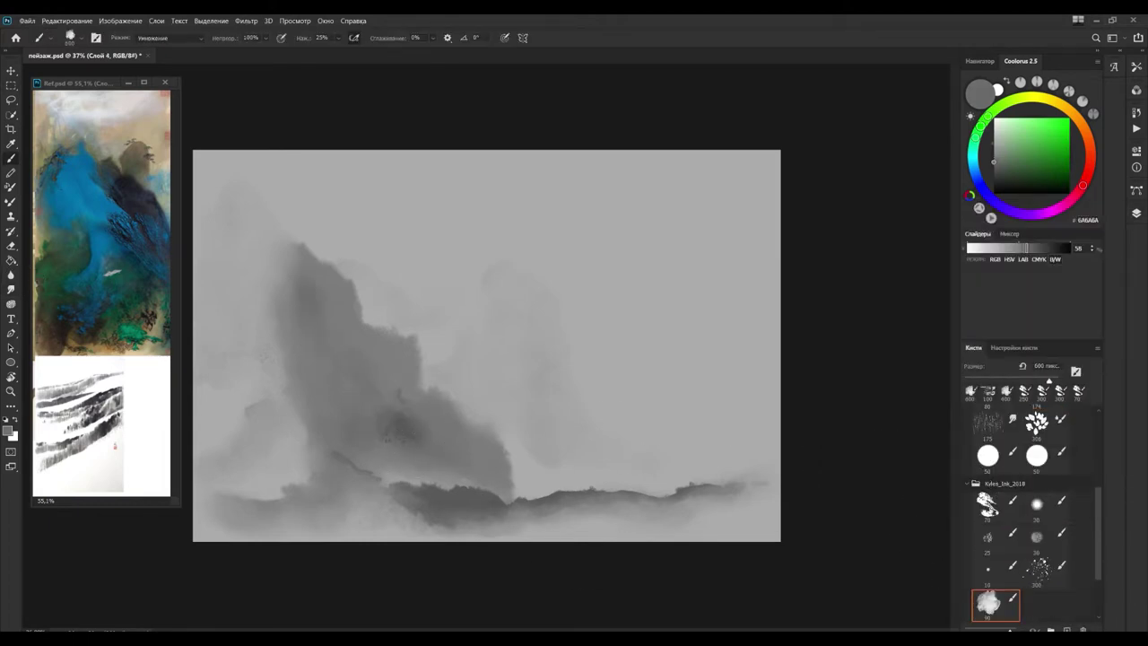
Step: Shrink the brush to 100 px and add a dark stroke along the bottom ridge
key(bracketleft)
key(bracketleft)
key(bracketleft)
drag(668, 518, 509, 516)
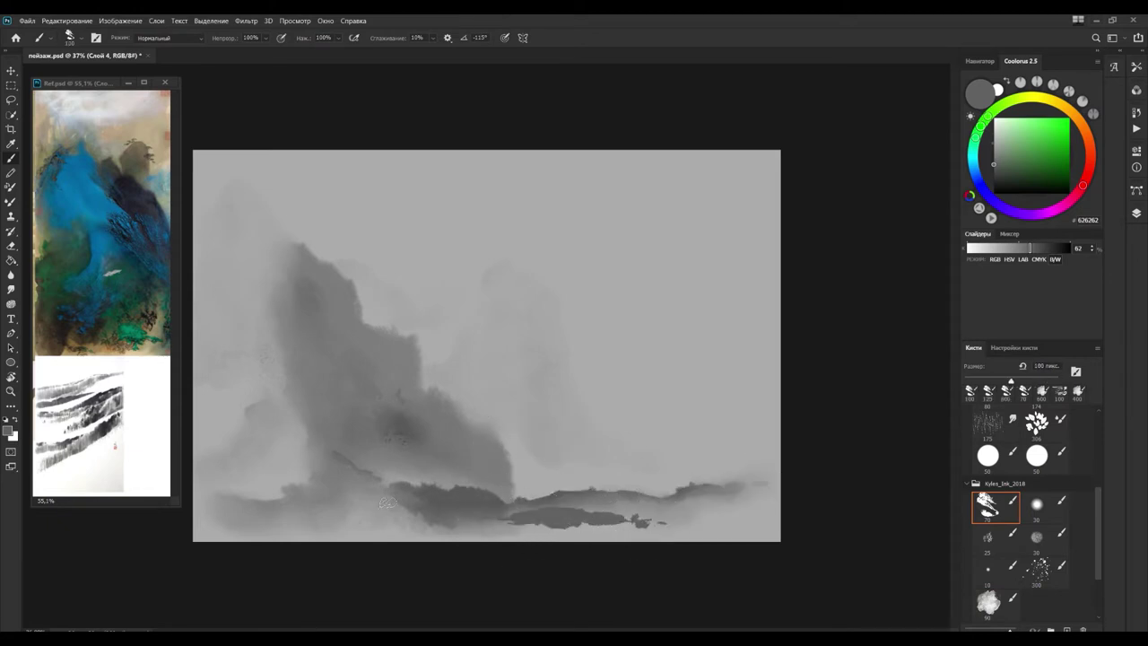
key(period)
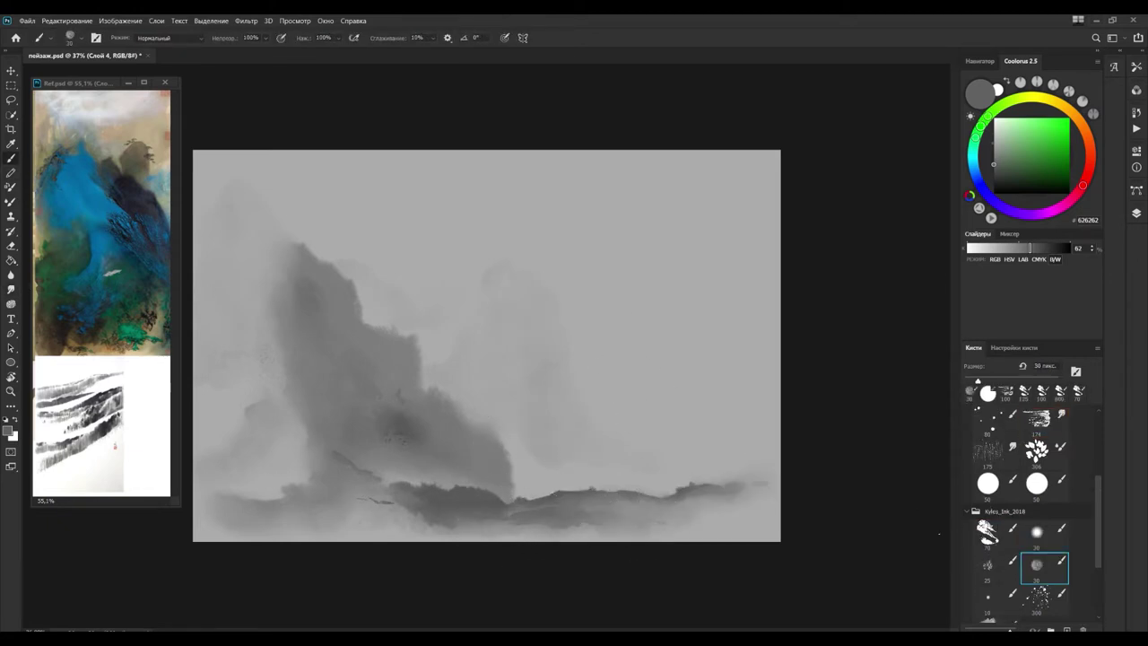
key(period)
alt+click(502, 309)
Step: With a 900 px brush, paint the middle peak's grey cloud mass and a darker right cloud, then smudge
alt+click(502, 309)
key(bracketright)
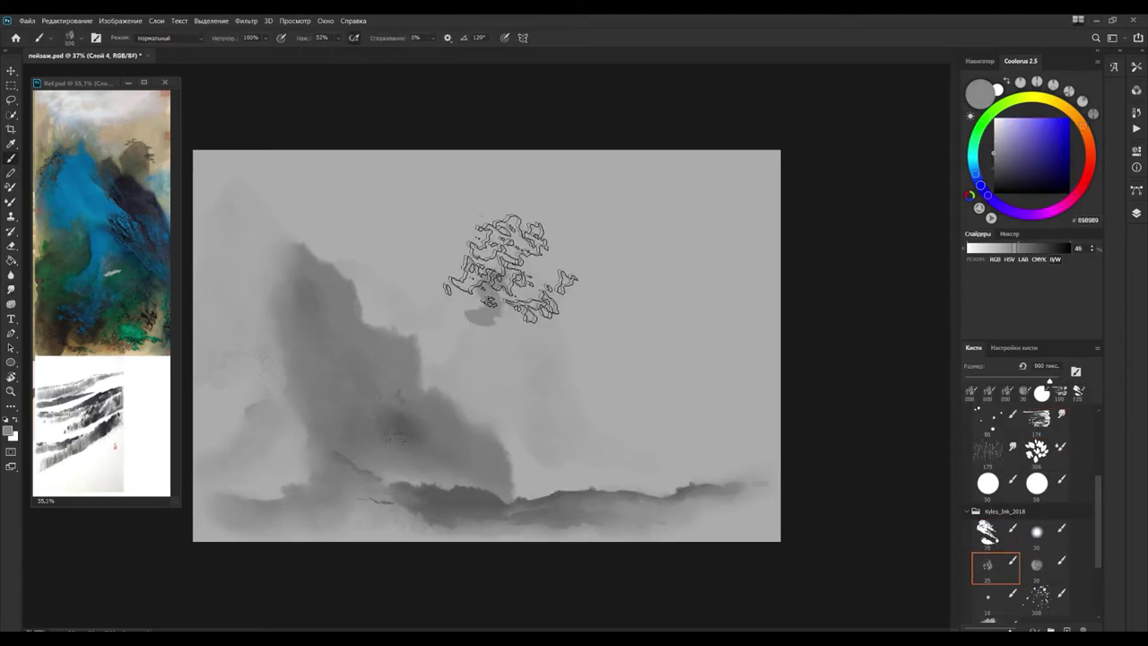
click(504, 273)
alt+click(551, 371)
mouse_move(489, 300)
mouse_down()
mouse_move(565, 413)
mouse_move(642, 363)
mouse_up()
drag(696, 431, 619, 440)
key(r)
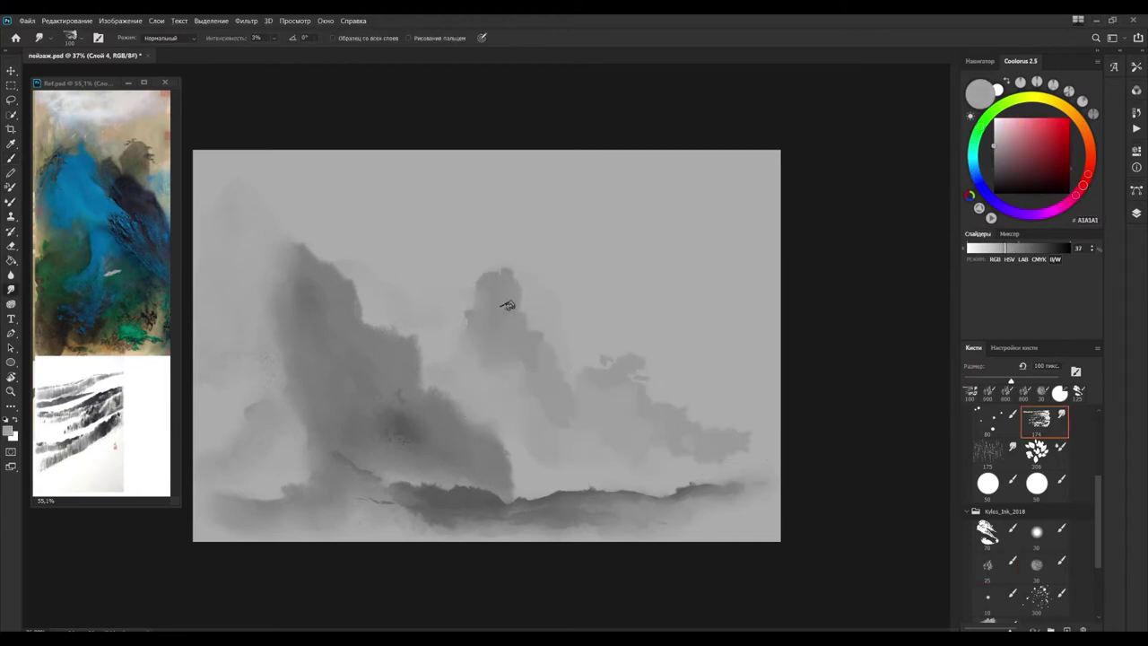
key(b)
Step: Zoom into the main peak's upper slope and sample darker greys from the rock with a soft ink brush
click(988, 565)
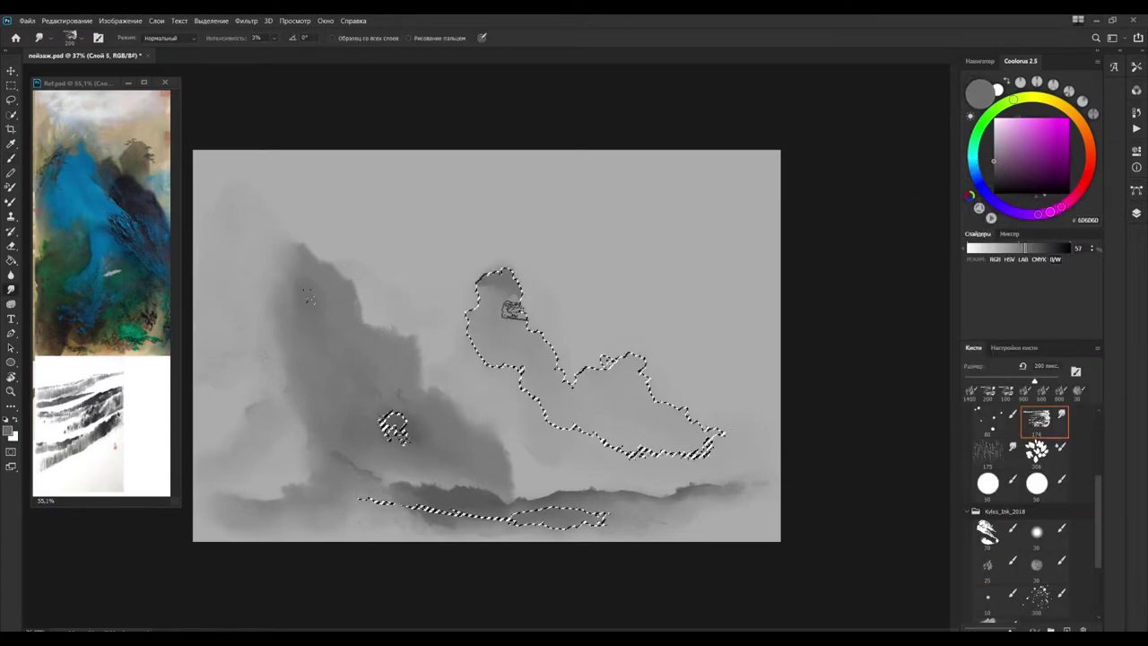
scroll(547, 310, up, 2)
drag(639, 367, 389, 367)
key(period)
key(period)
key(period)
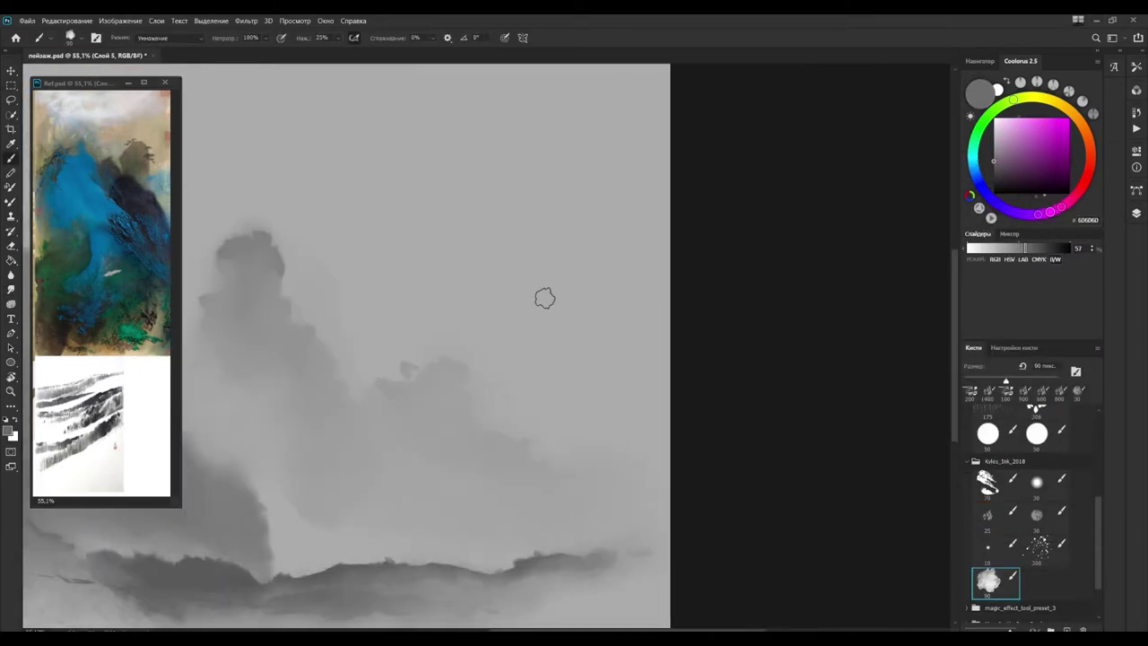
alt+click(318, 407)
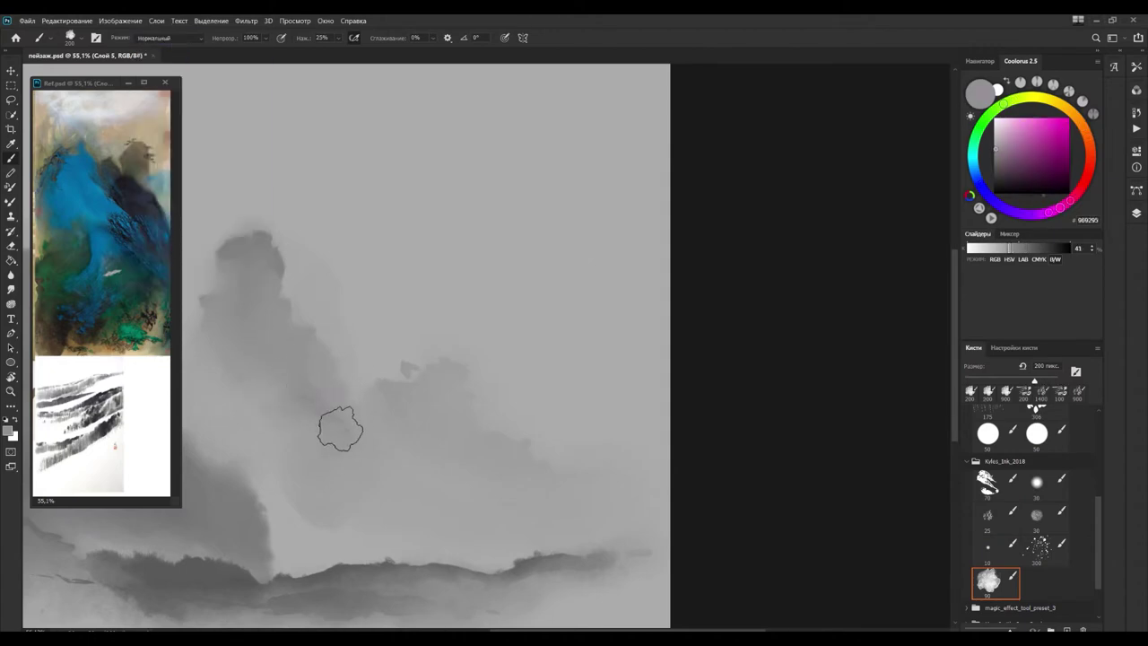
scroll(340, 425, up, 2)
drag(277, 418, 469, 404)
alt+click(449, 298)
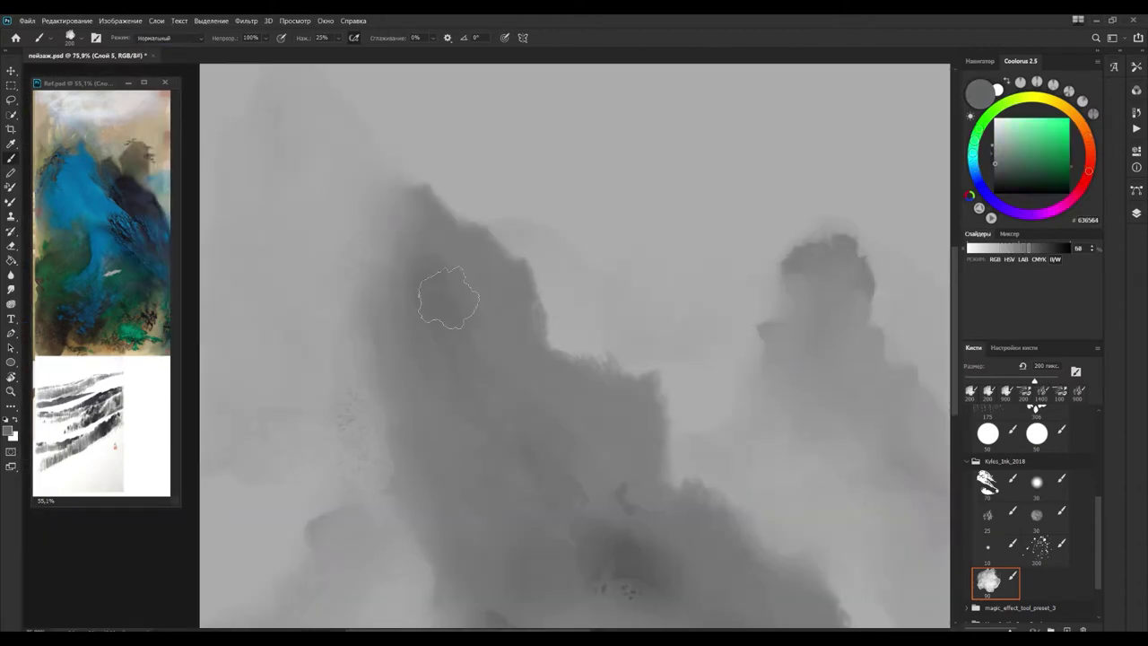
scroll(416, 289, up, 2)
Step: Dab rough ink texture onto the rock, undo it, smudge, and sample another dark grey
key(comma)
key(comma)
key(comma)
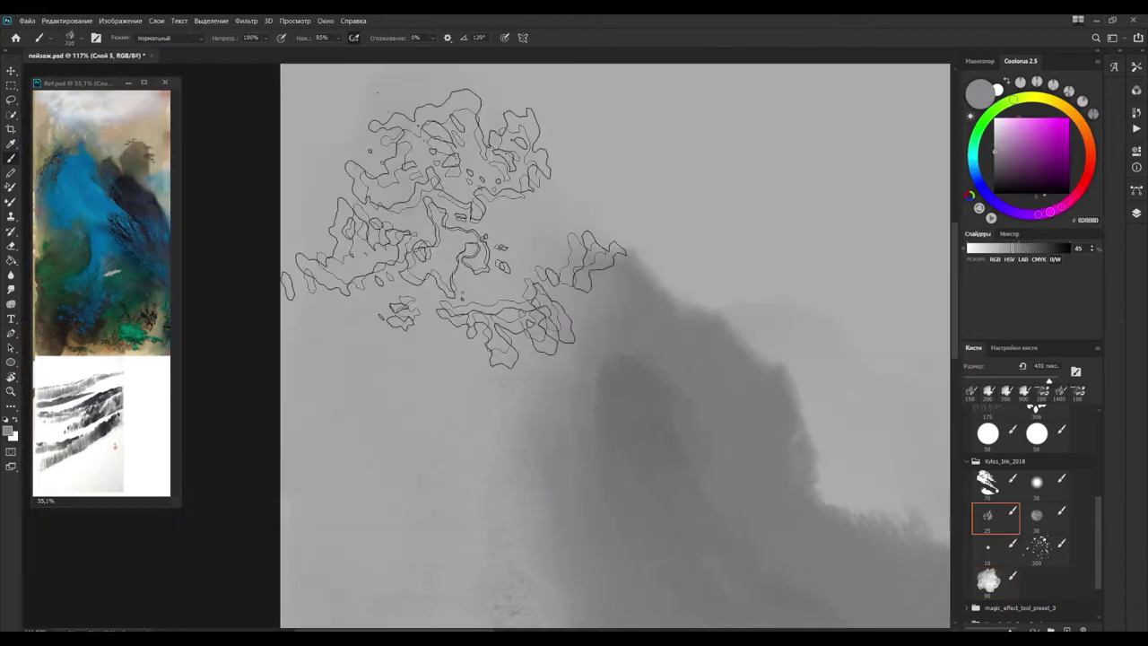
click(475, 274)
key(ctrl+z)
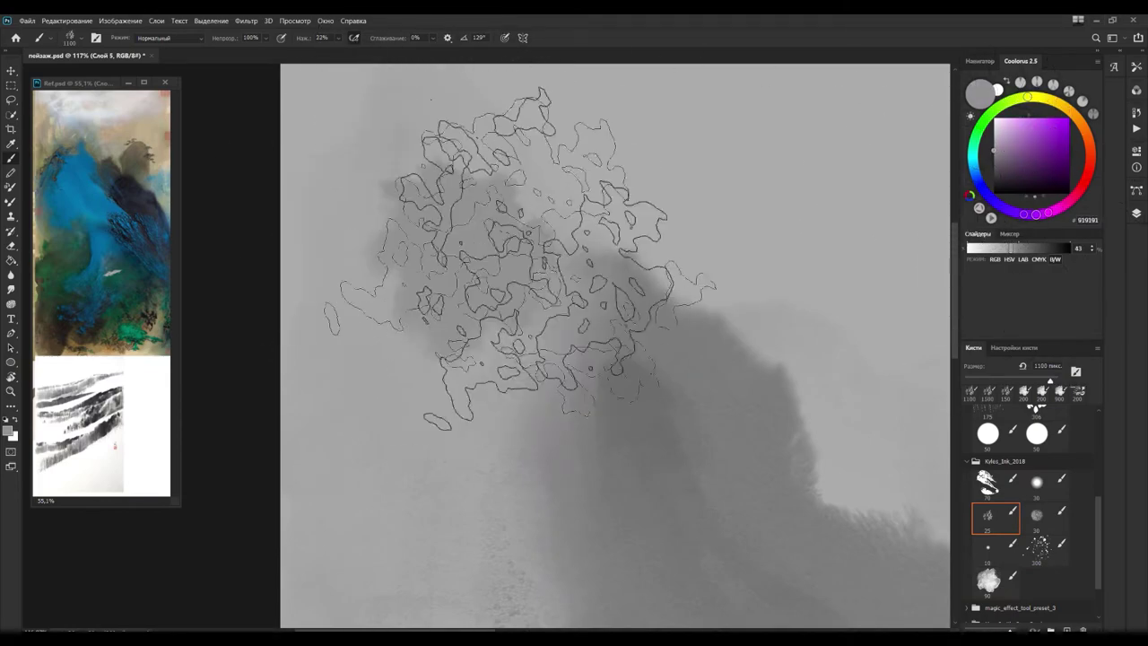
key(r)
scroll(538, 296, down, 3)
key(b)
scroll(595, 402, down, 3)
scroll(390, 275, up, 2)
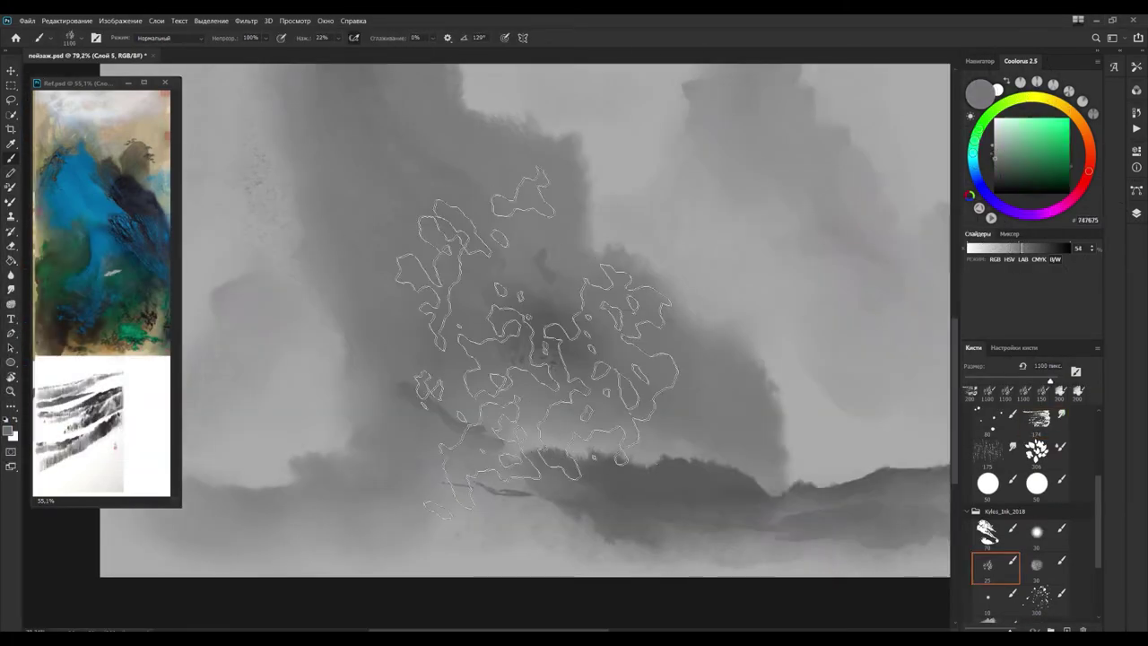
alt+click(468, 426)
Step: Show the Layers panel, add a new paint layer, and make the lower painting layer active with the rough ink brush
key(r)
key(F7)
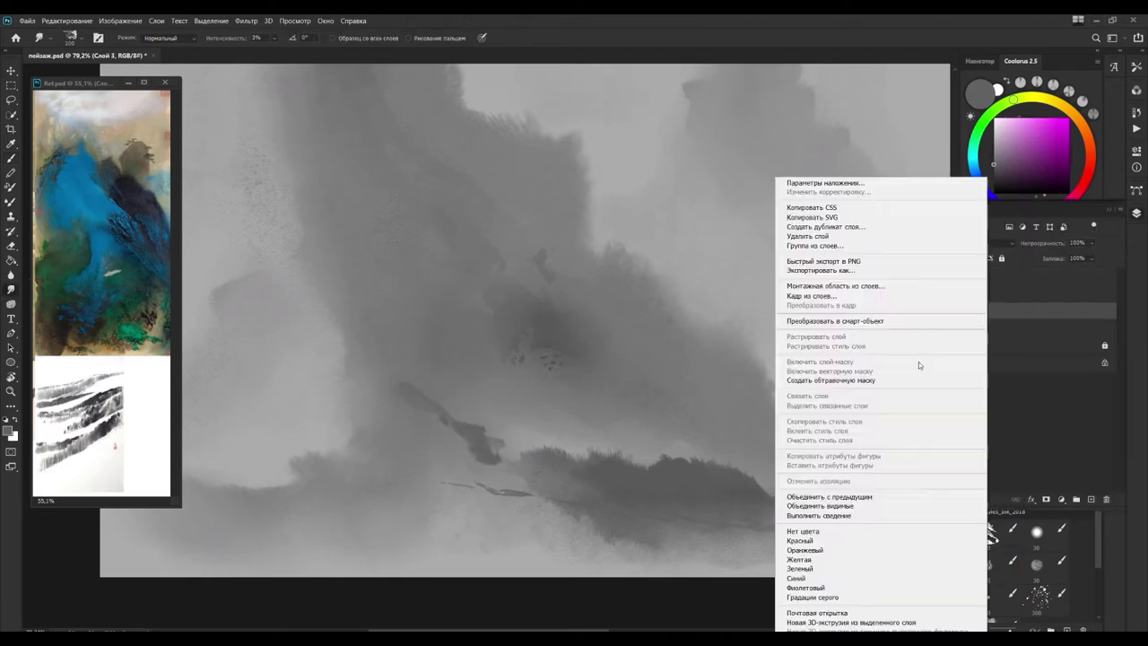
key(b)
scroll(398, 366, down, 3)
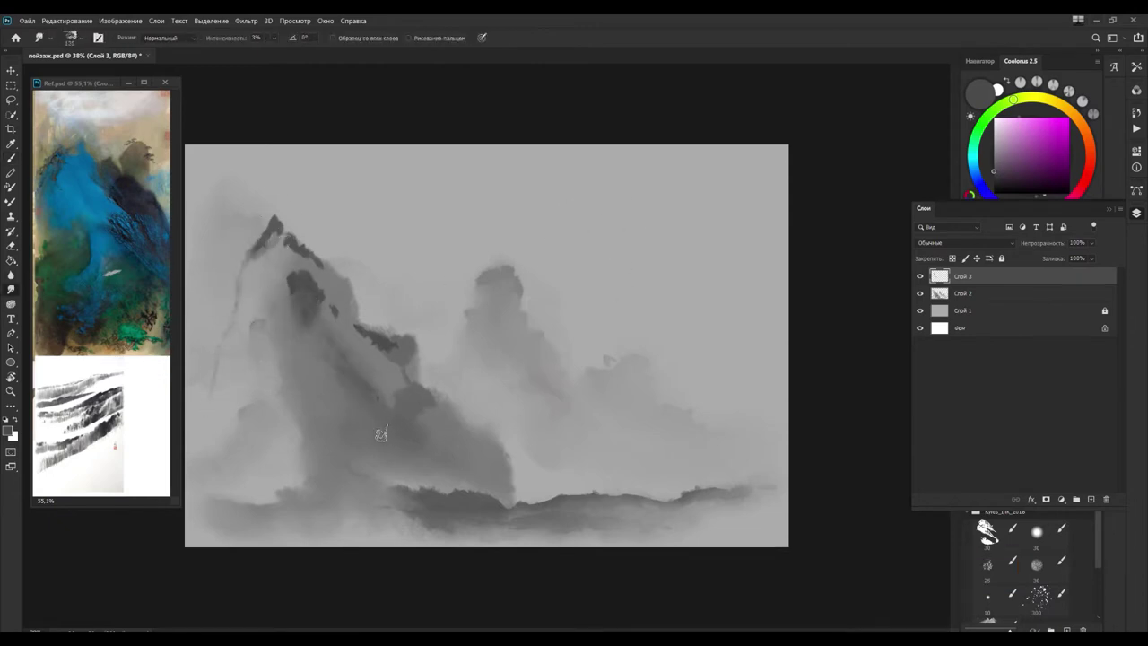
key(ctrl+shift+alt+n)
click(996, 565)
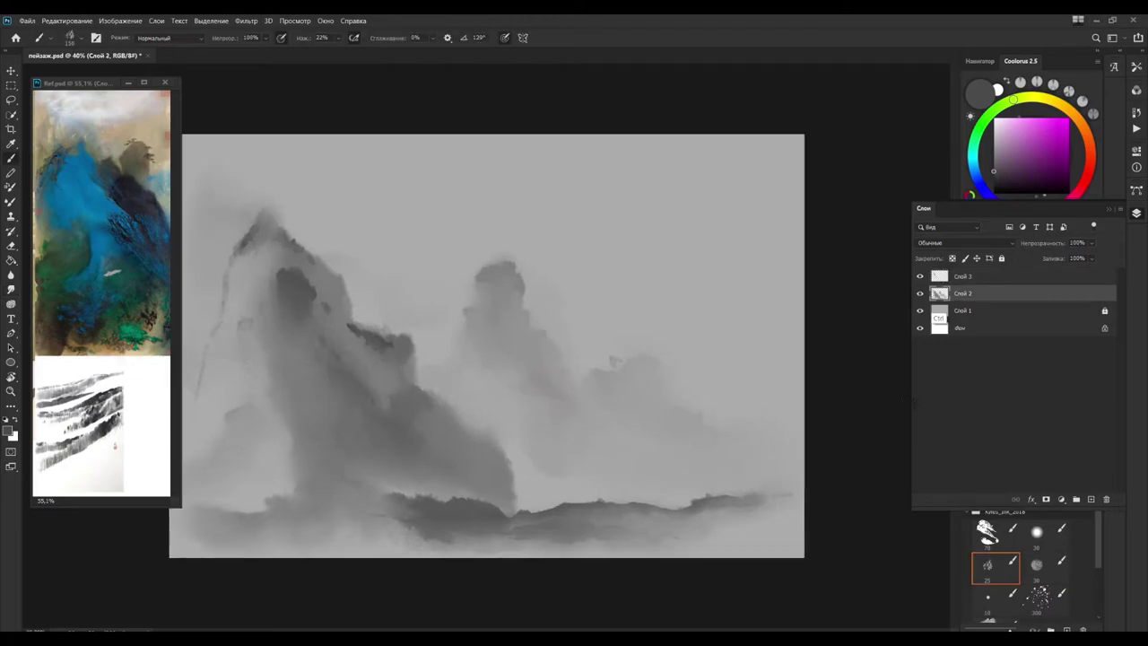
ctrl+click(939, 294)
Step: Paint dark ink streaks down the left peak inside the mountain selection and smudge them
drag(700, 503, 780, 494)
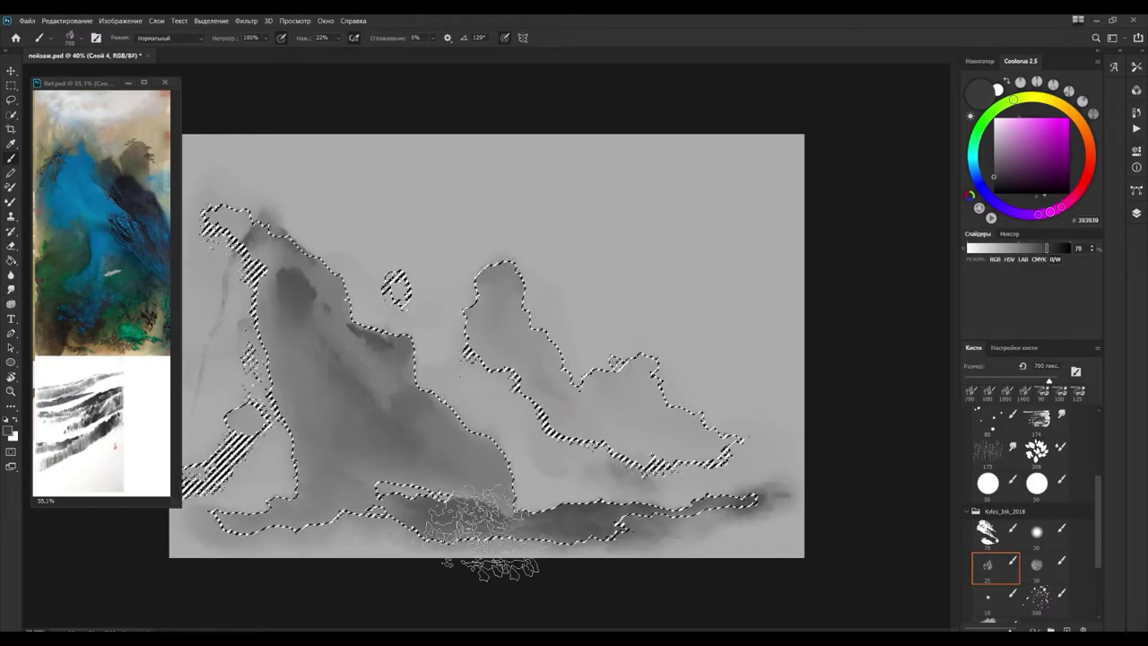
key(bracketright)
key(bracketright)
key(bracketright)
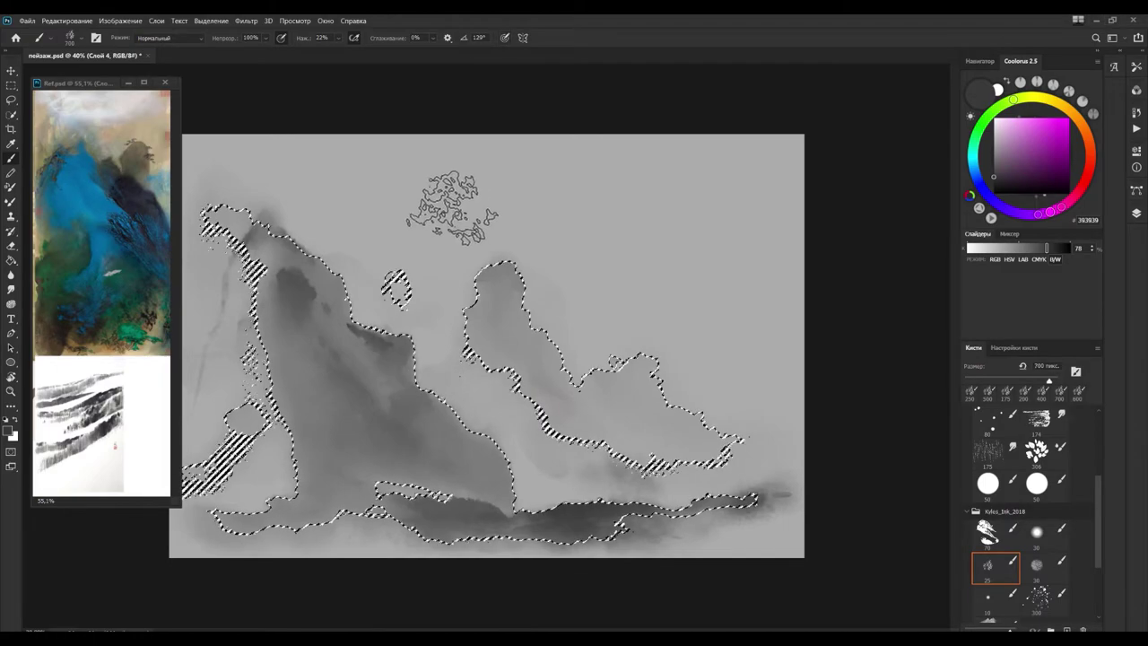
drag(339, 39, 339, 41)
key(r)
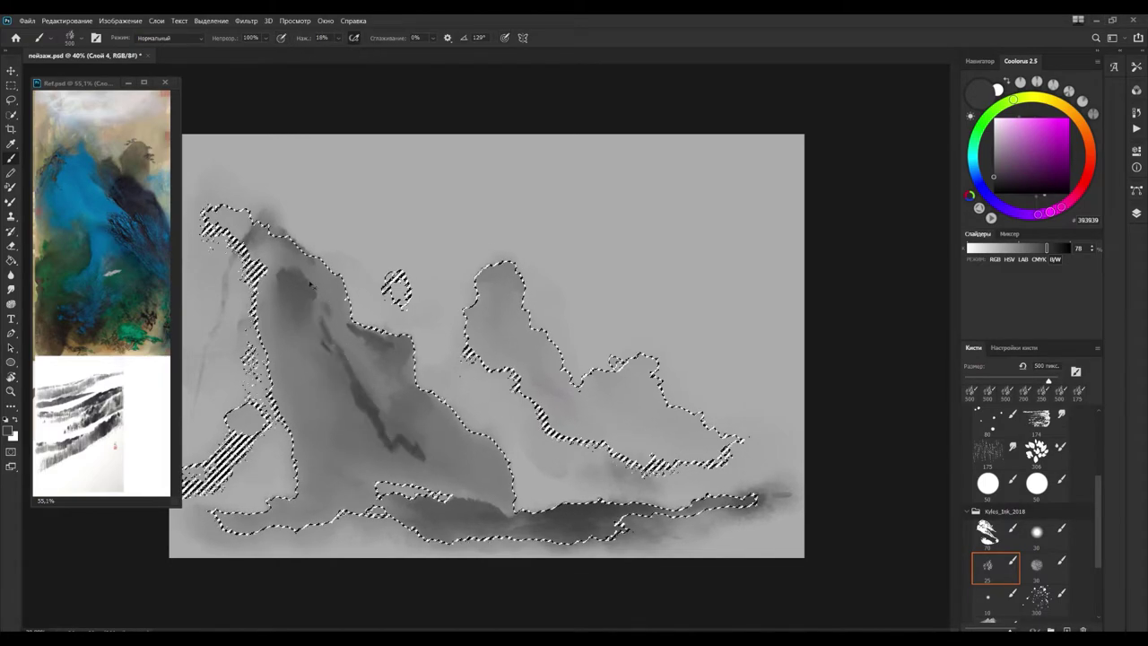
key(F7)
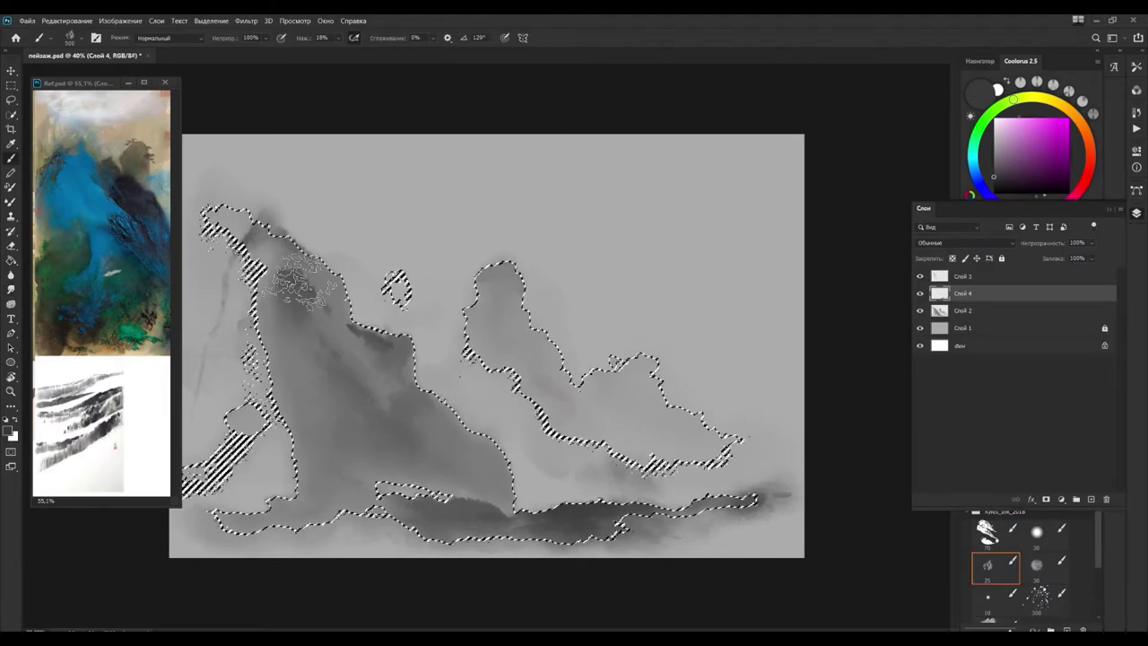
key(b)
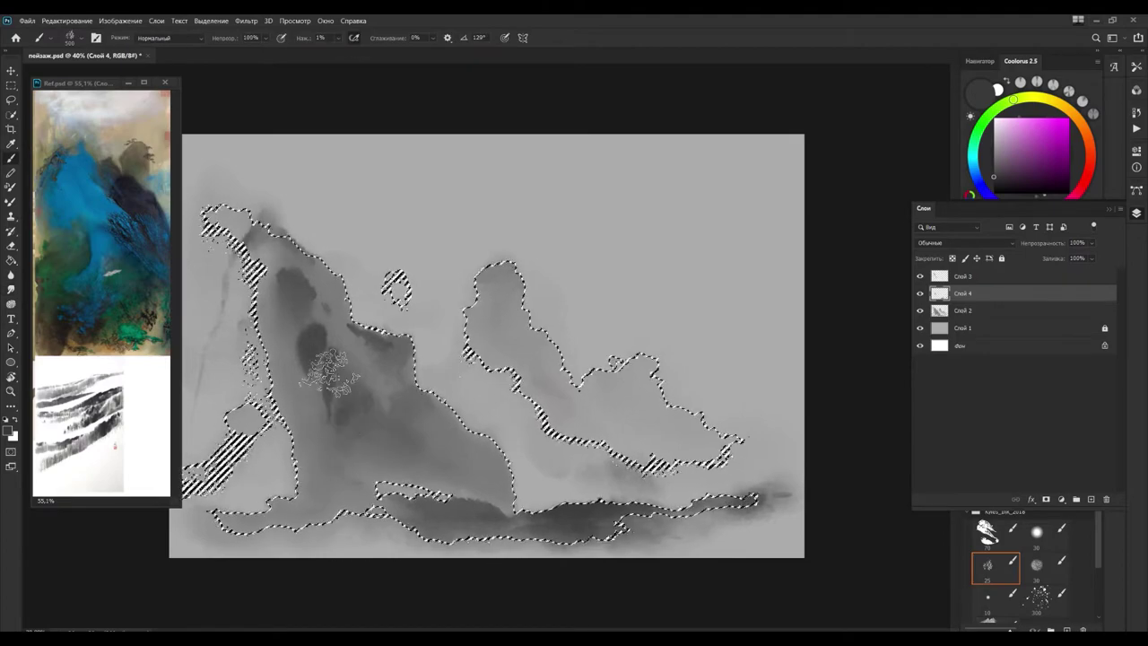
Step: Clear the selection, then set black ink and a smaller brush
key(ctrl+d)
key(r)
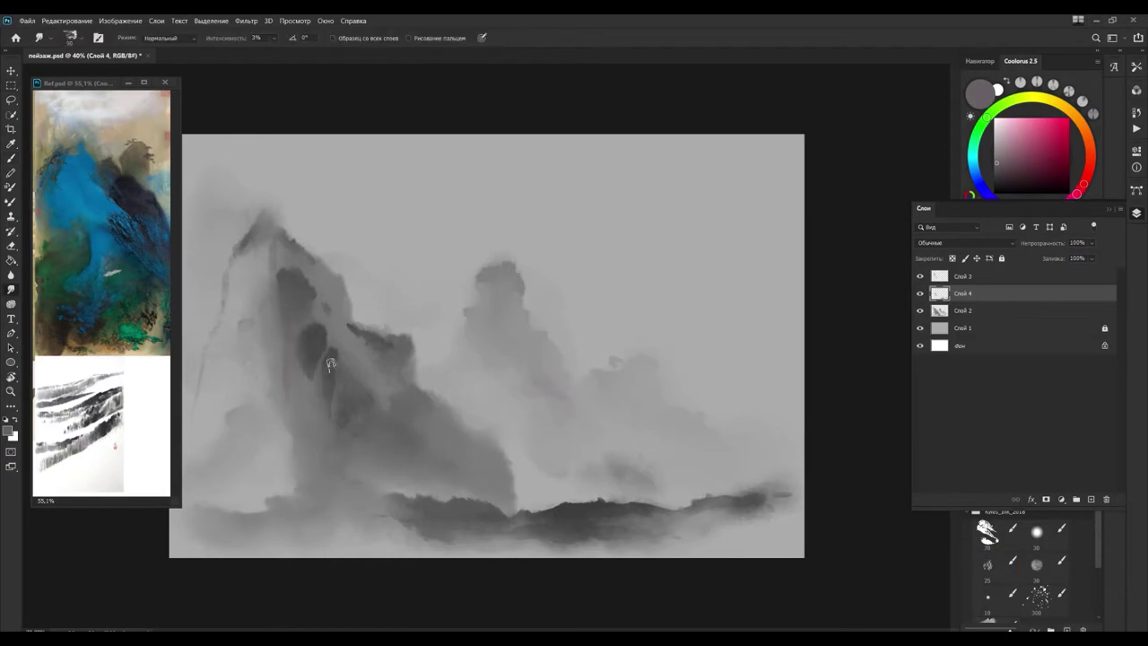
alt+click(255, 314)
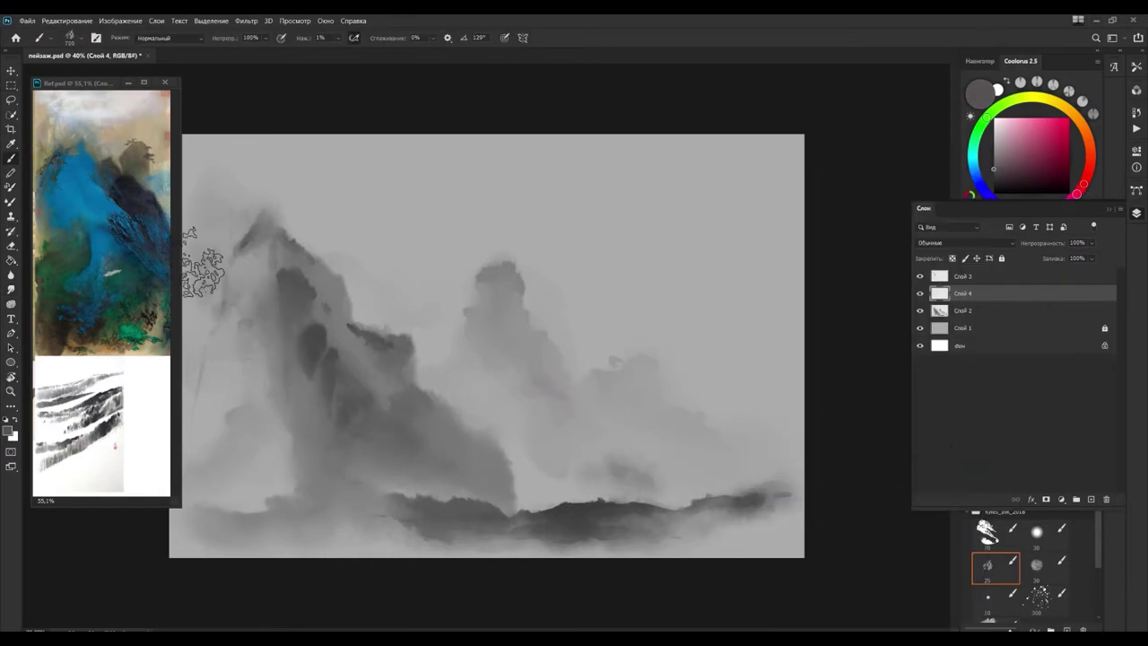
key(d)
key(bracketleft)
key(bracketleft)
key(bracketleft)
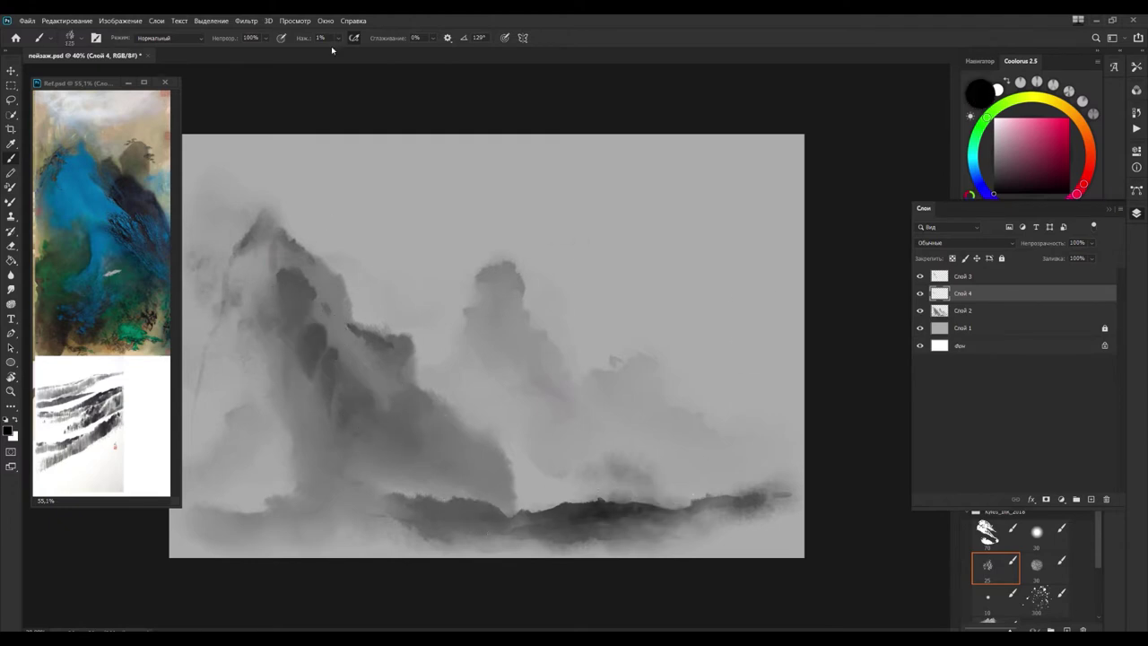
Step: Zoom into the horizon and paint small black tree marks on the bottom ridge, smudging and undoing extras
scroll(370, 487, up, 3)
scroll(370, 487, up, 2)
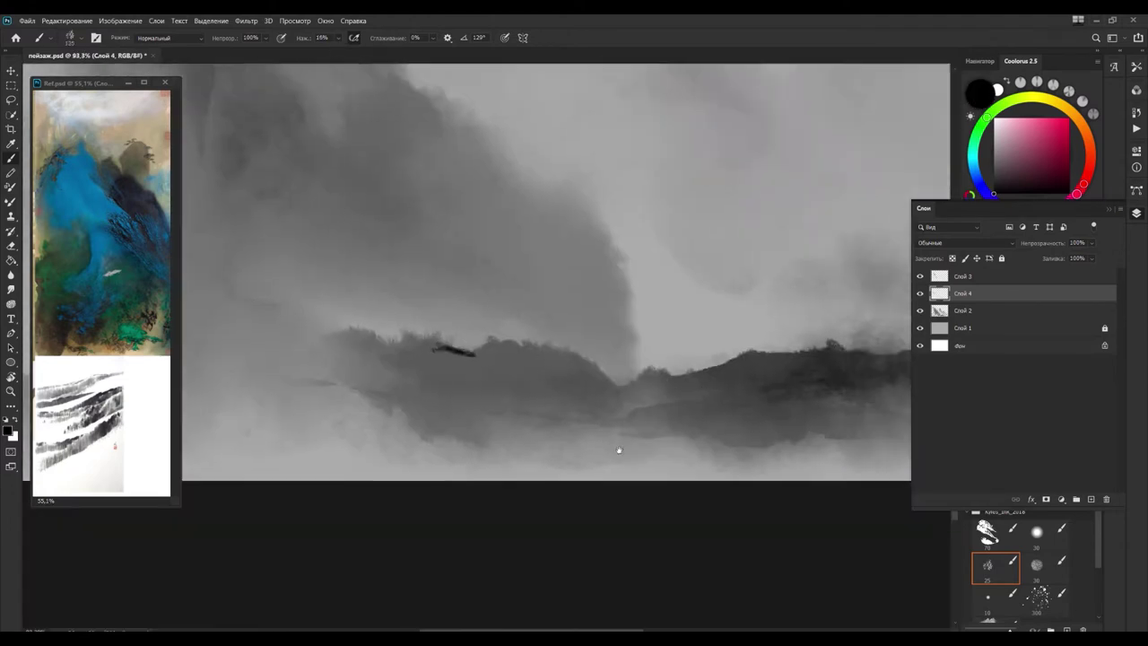
drag(359, 439, 429, 465)
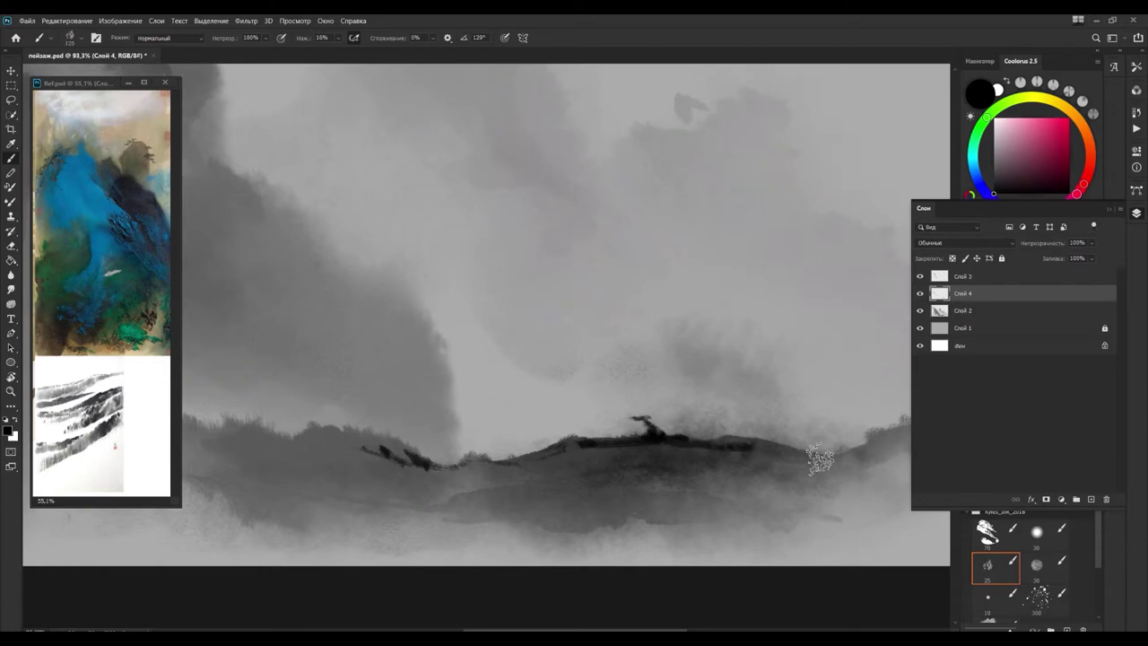
drag(341, 447, 497, 508)
key(r)
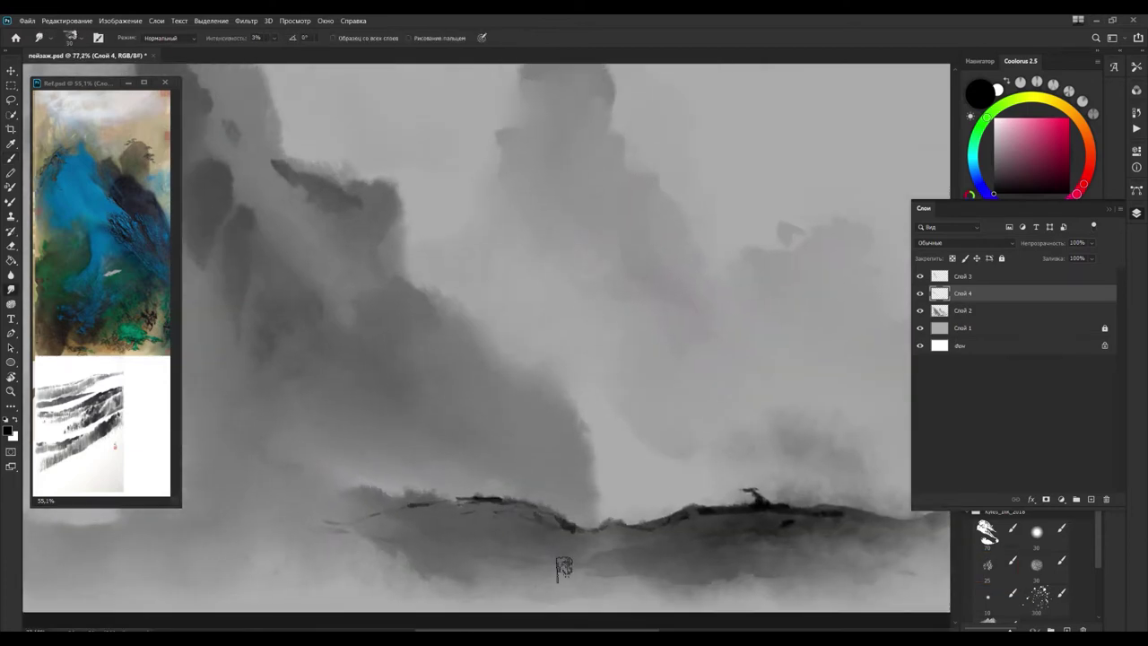
scroll(559, 565, down, 2)
scroll(101, 321, up, 3)
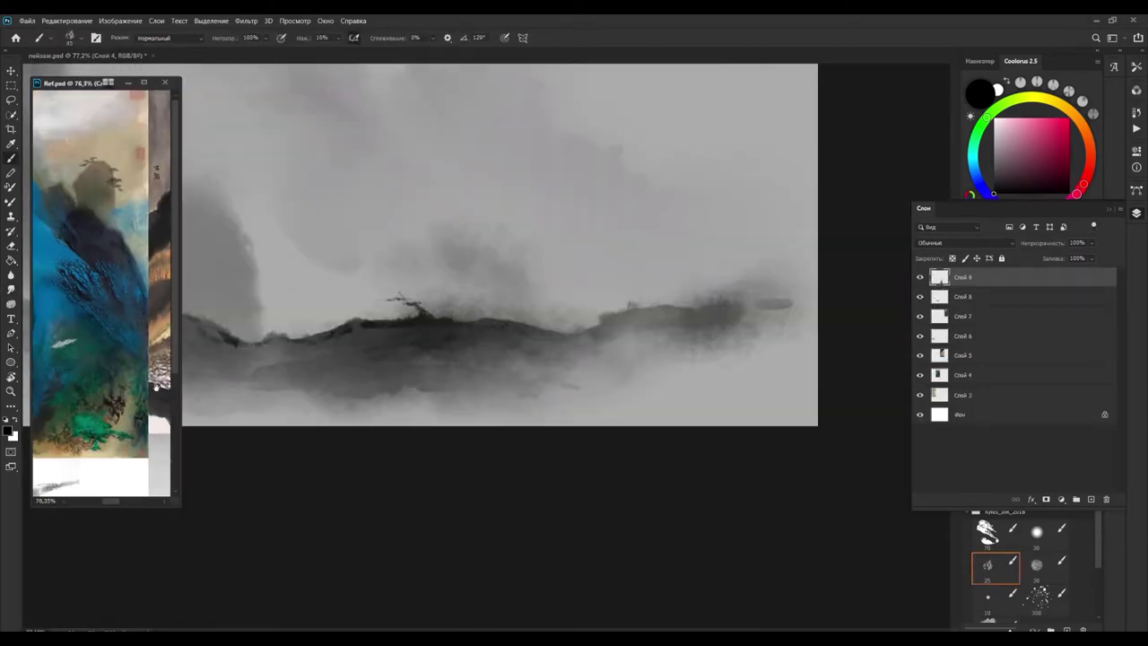
scroll(348, 296, up, 2)
scroll(102, 321, up, 2)
key(ctrl+z)
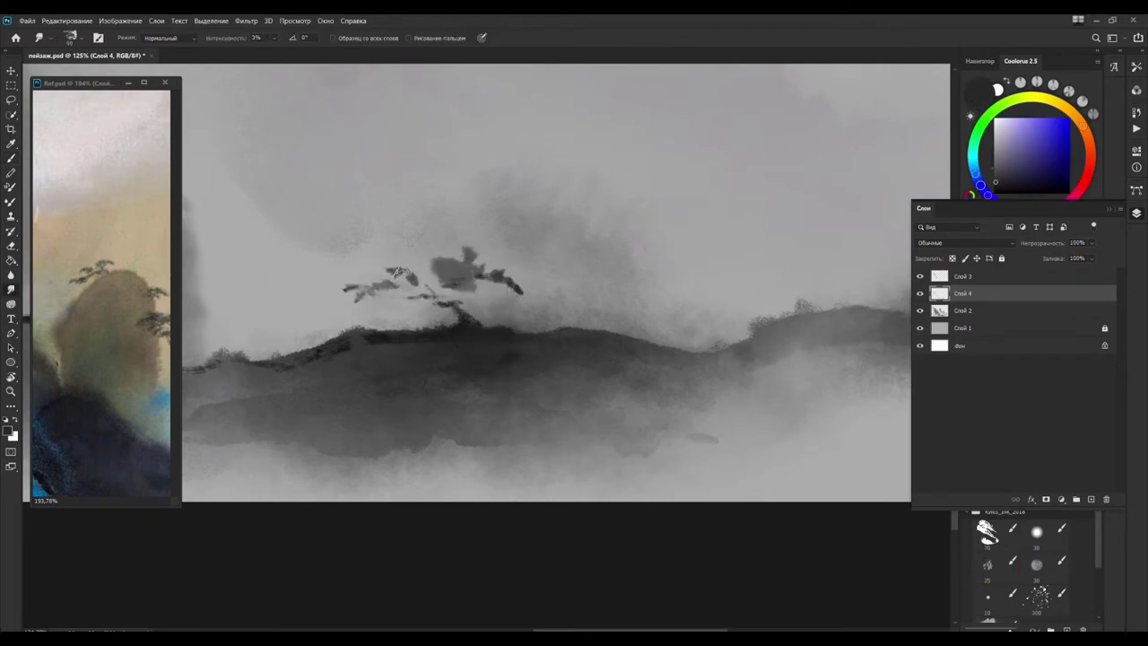
Step: Zoom back out, pick a grey ink colour, enlarge the brush and hide the Layers panel
key(b)
scroll(562, 353, down, 4)
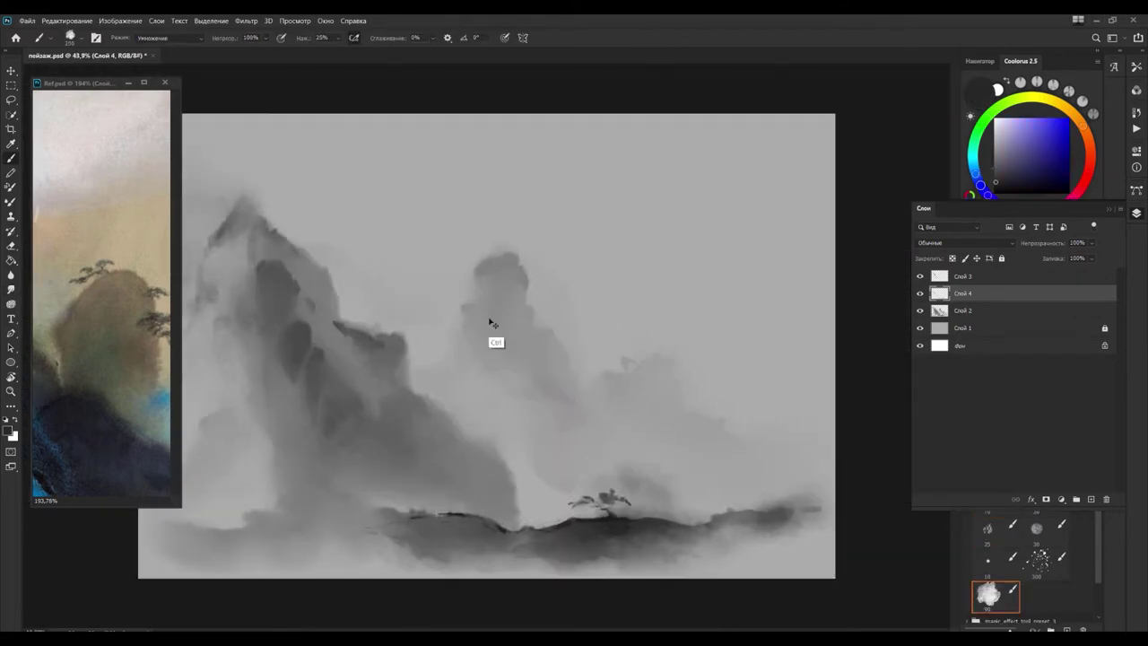
scroll(516, 275, up, 5)
alt+click(510, 299)
scroll(511, 299, down, 5)
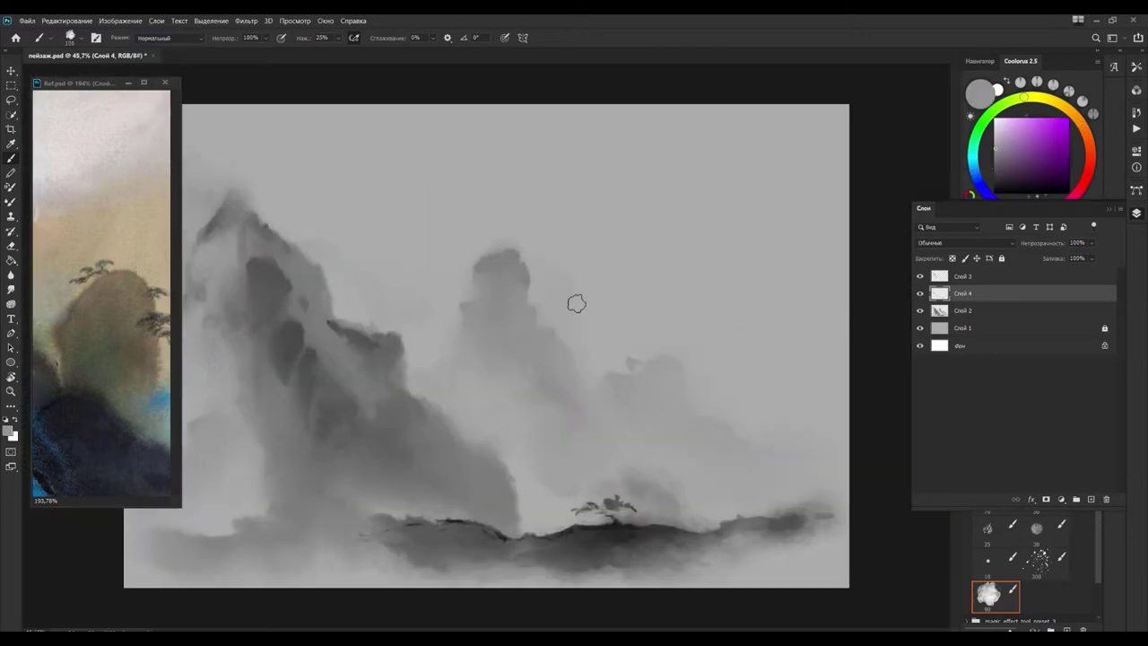
key(bracketright)
key(bracketright)
key(bracketright)
key(F7)
Step: Sample near-black and mid-grey inks from the reference image and select the textured ink brush
key(ctrl+Tab)
key(ctrl+0)
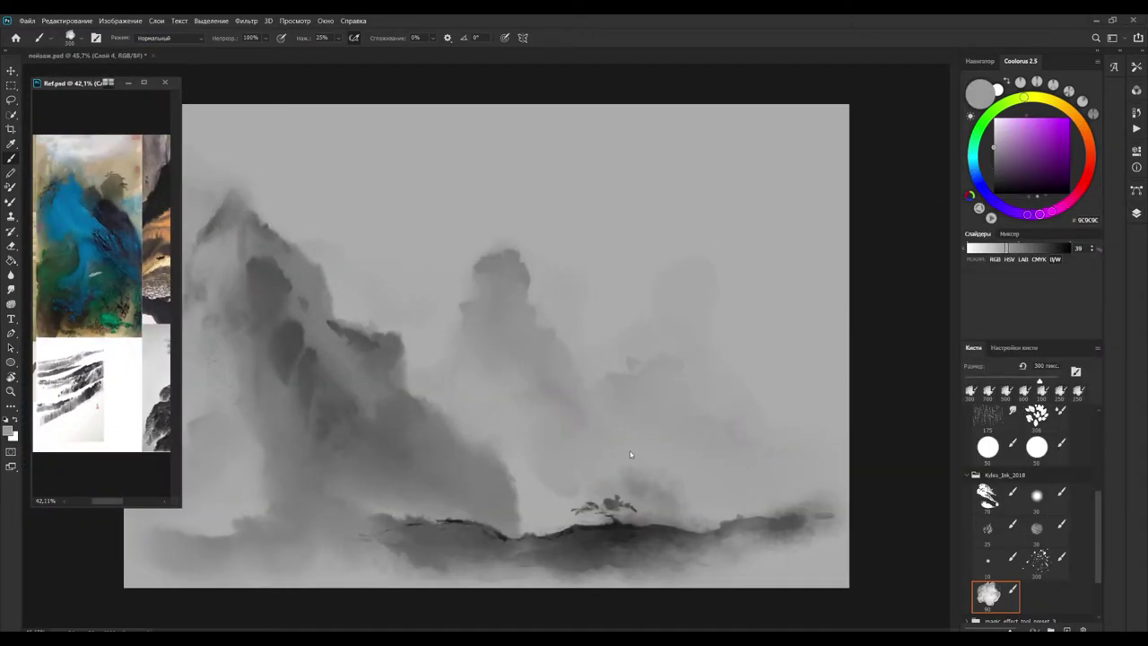
alt+click(514, 502)
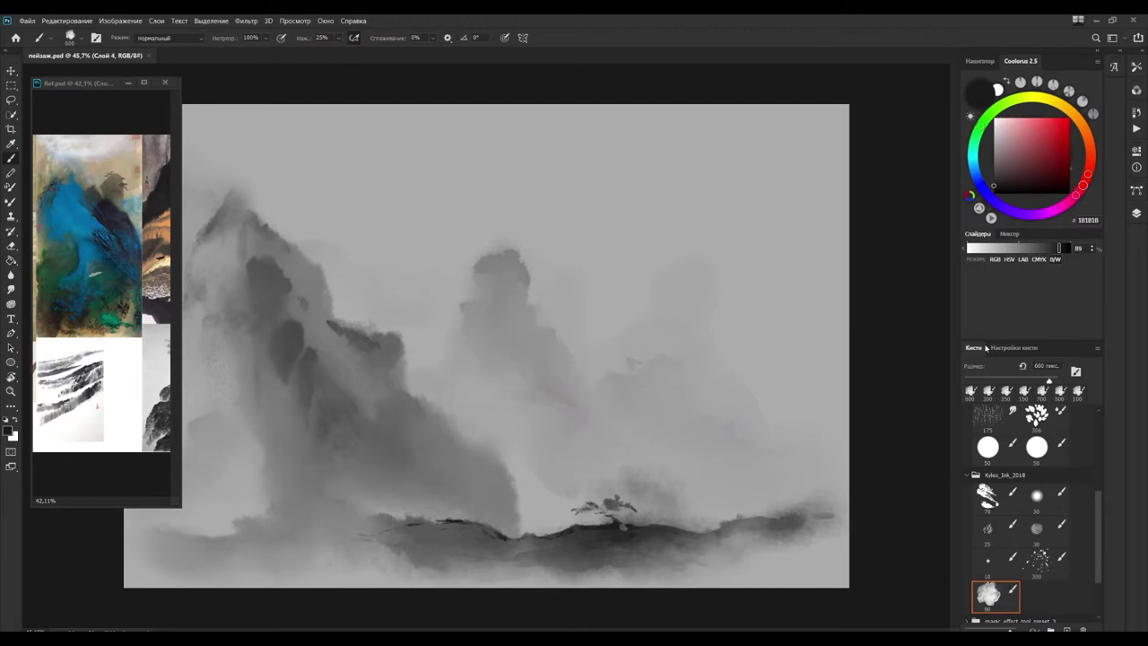
key(F7)
key(F7)
click(988, 530)
alt+click(420, 435)
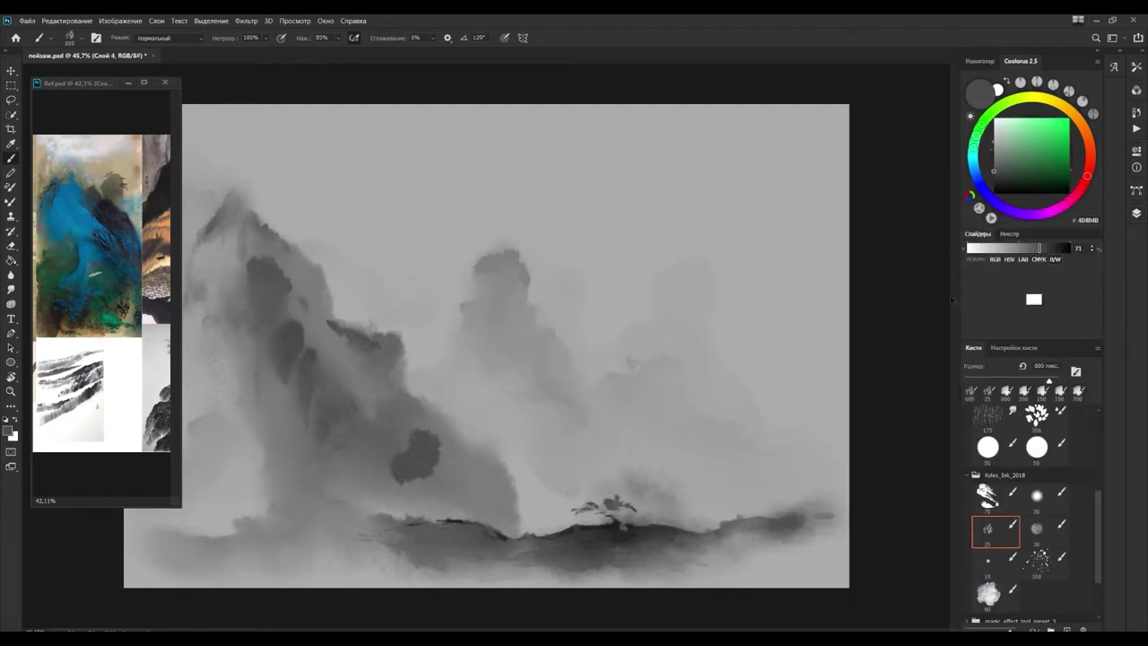
alt+click(341, 444)
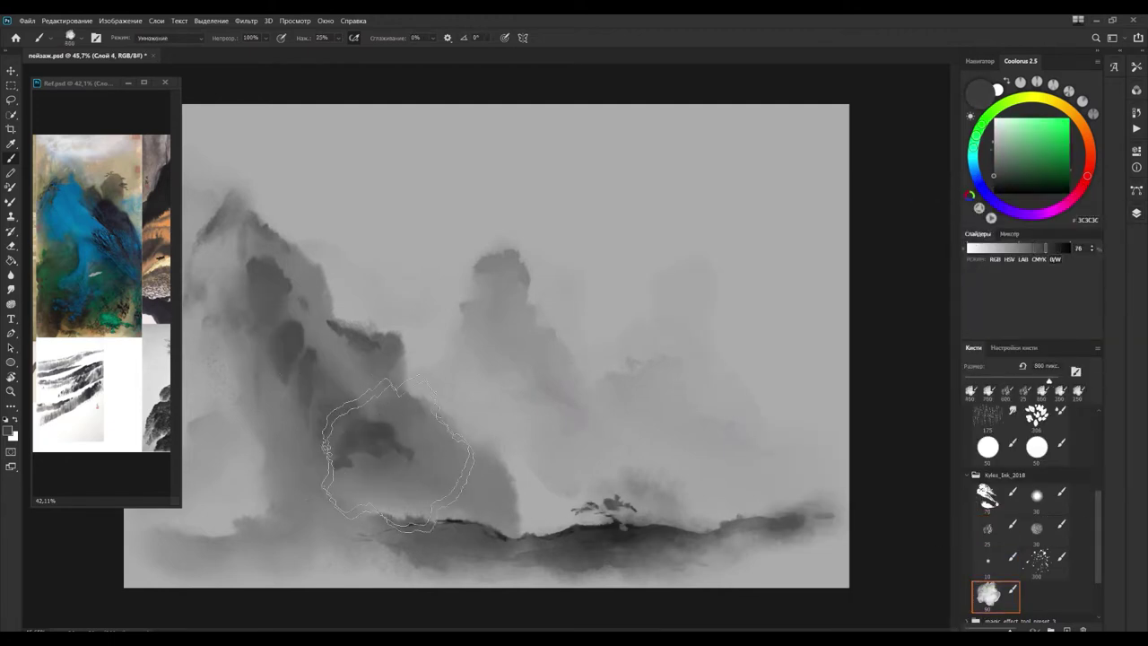
Step: Smudge the new dark patch into the lower slope and add new layer Слой 5
key(r)
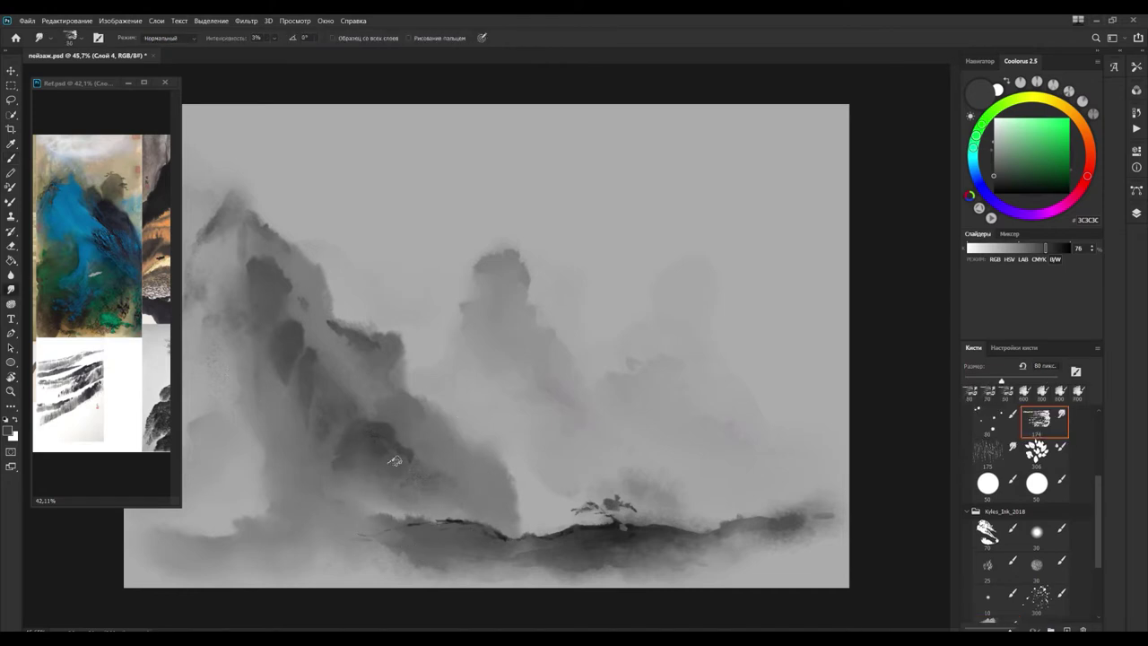
key(b)
key(F7)
scroll(489, 343, down, 2)
key(alt+bracketleft)
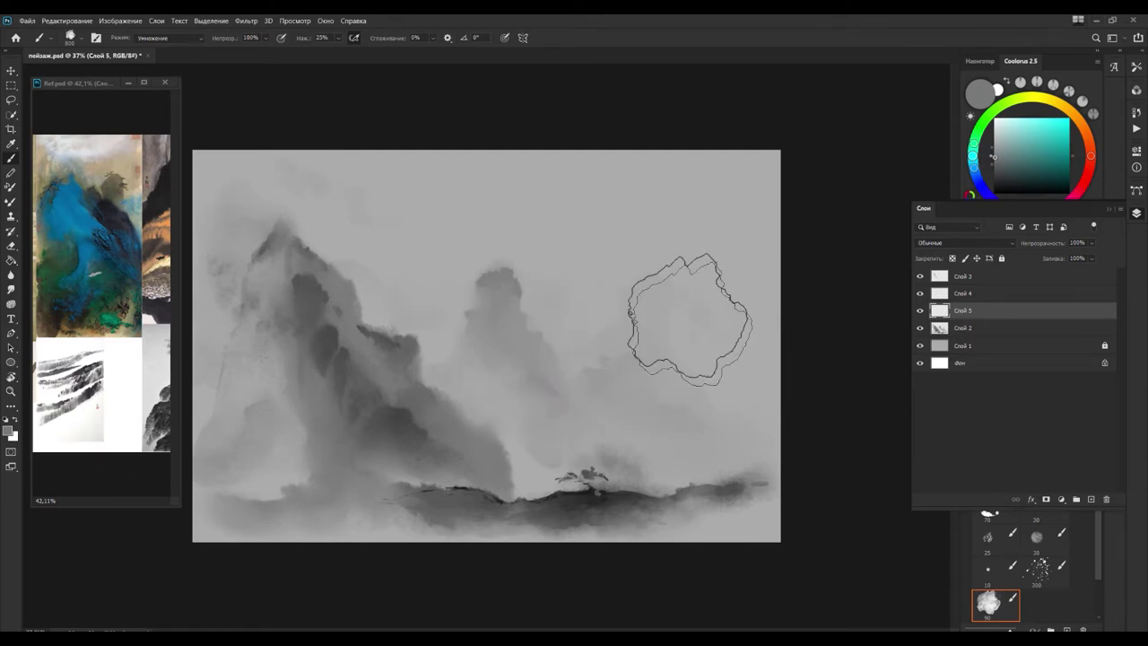
Step: Delete the empty Слой 5, select Слой 4, and set up a smaller, lower-flow leafy cloud brush
alt+click(676, 352)
key(r)
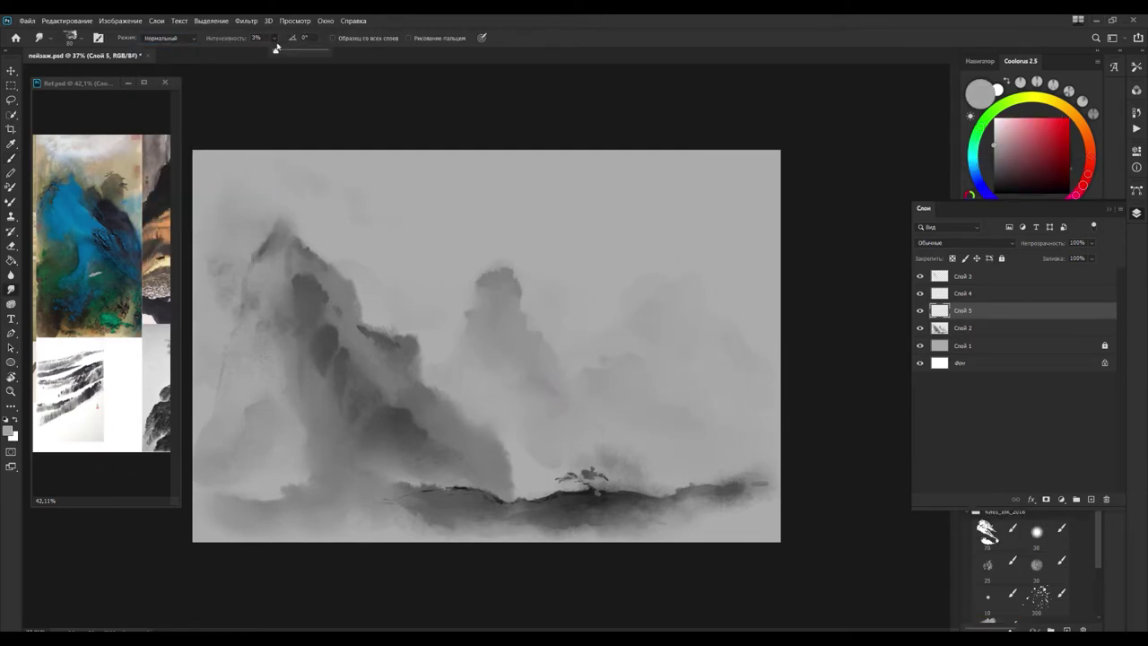
key(alt+bracketleft)
key(ctrl+z)
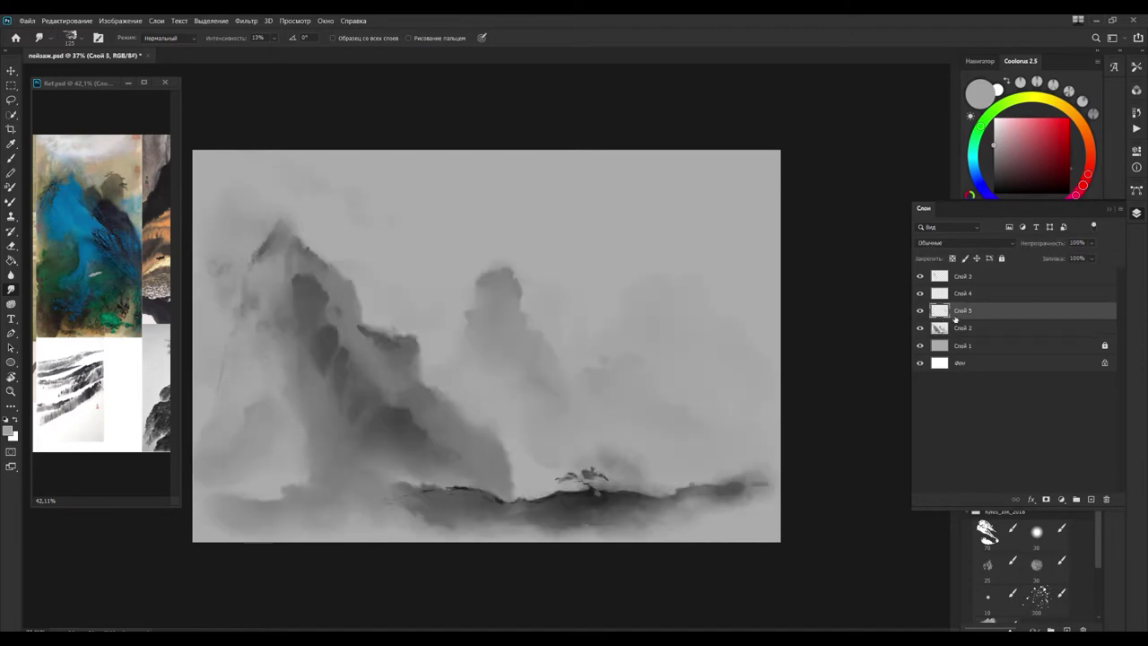
click(987, 565)
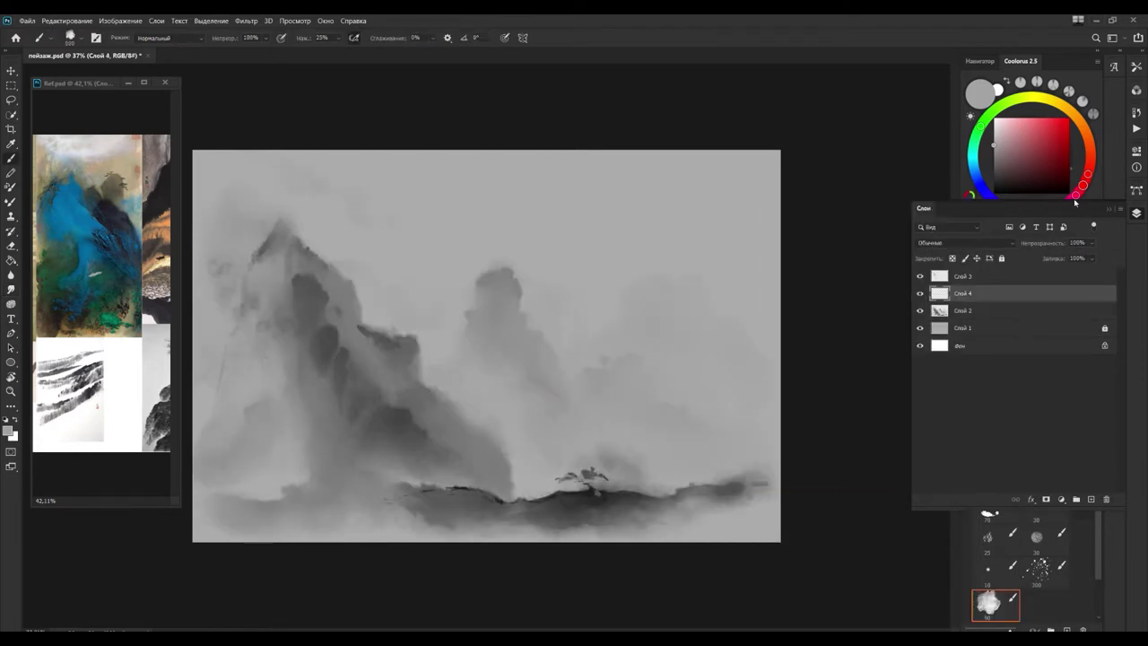
key(alt+bracketright)
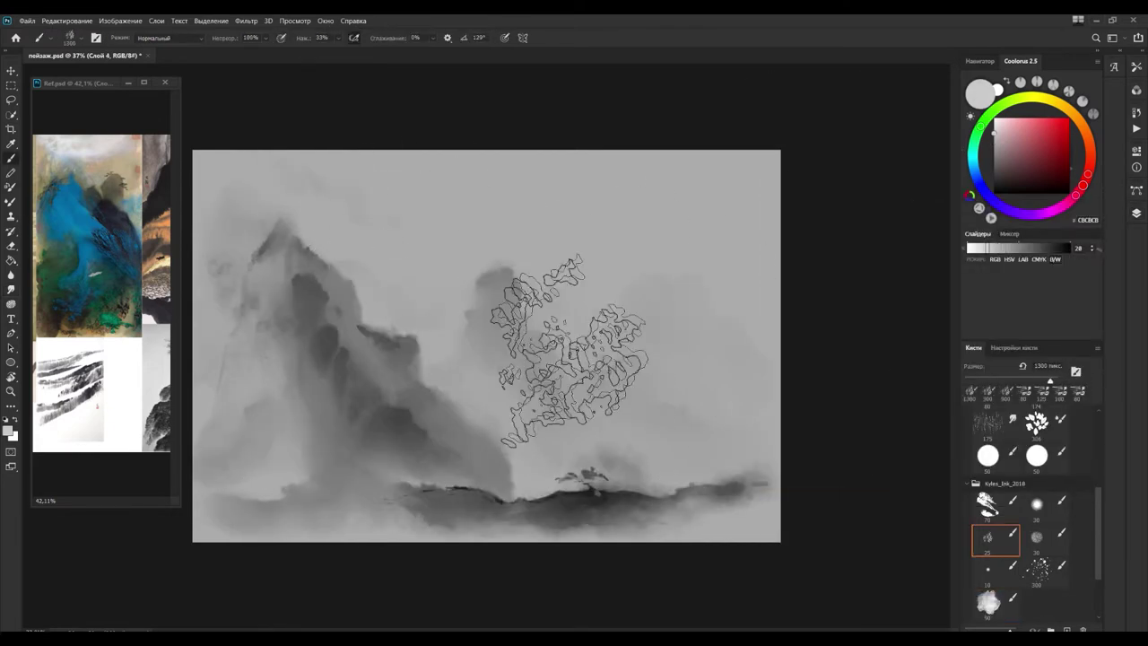
key(bracketleft)
key(bracketleft)
key(bracketleft)
key(shift+3)
key(shift+3)
key(F7)
Step: Paint light clouds along the left ridge and right side, smudging mist into the dark middle
drag(576, 471, 744, 384)
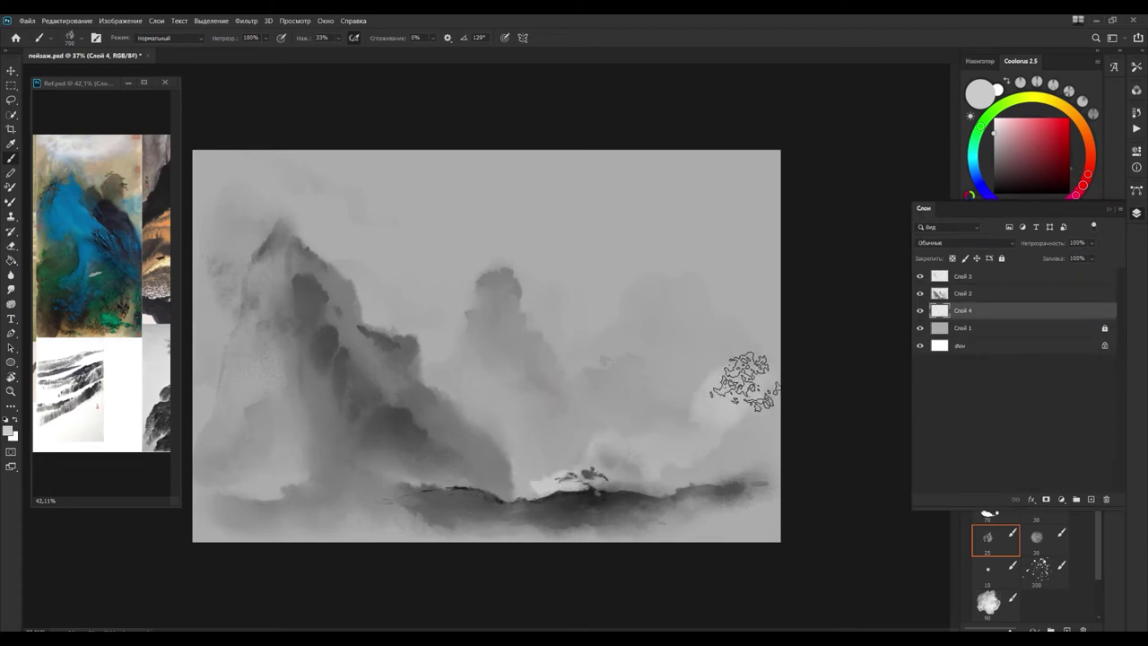
key(bracketright)
key(bracketright)
key(bracketright)
mouse_move(243, 192)
mouse_down()
mouse_move(610, 314)
mouse_move(700, 269)
mouse_up()
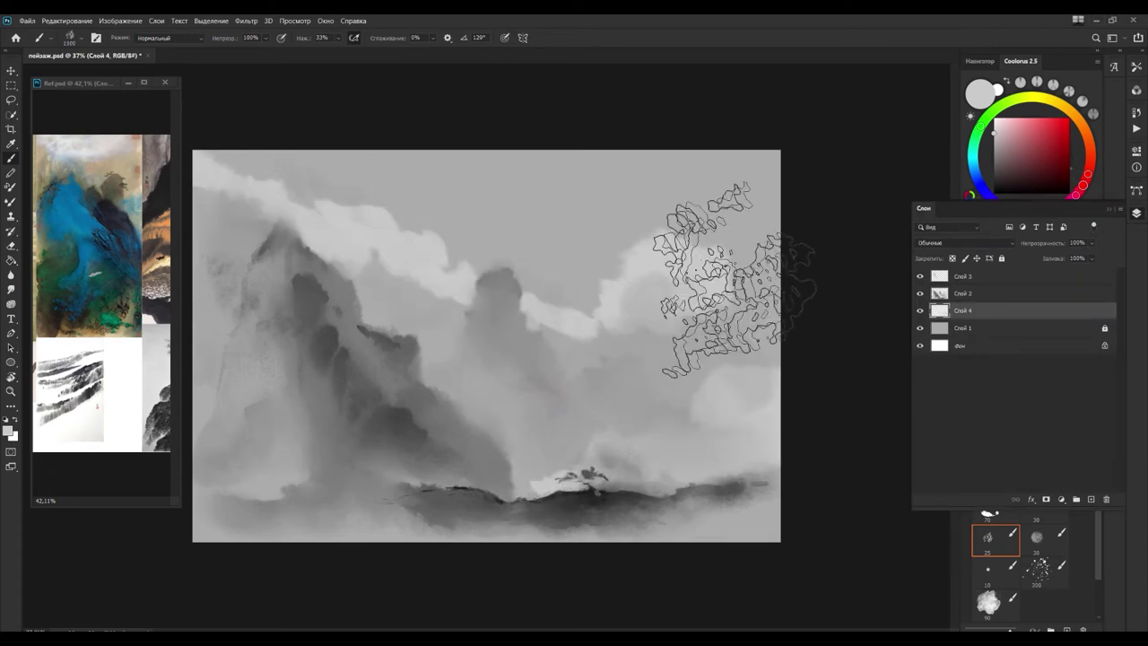
key(r)
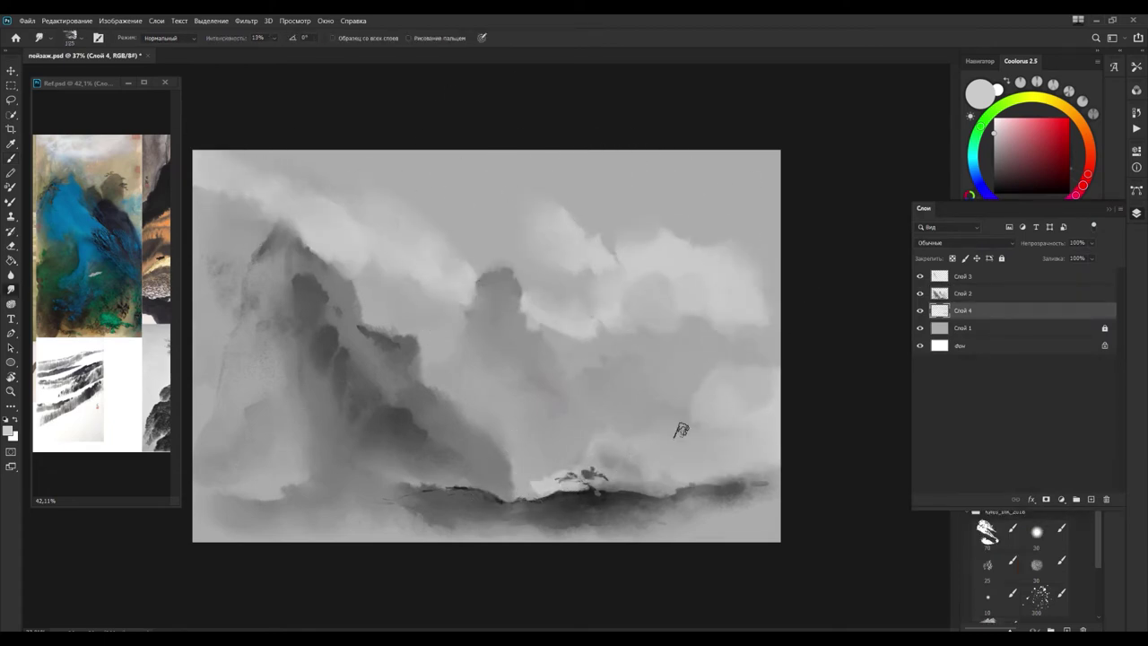
drag(461, 371, 551, 410)
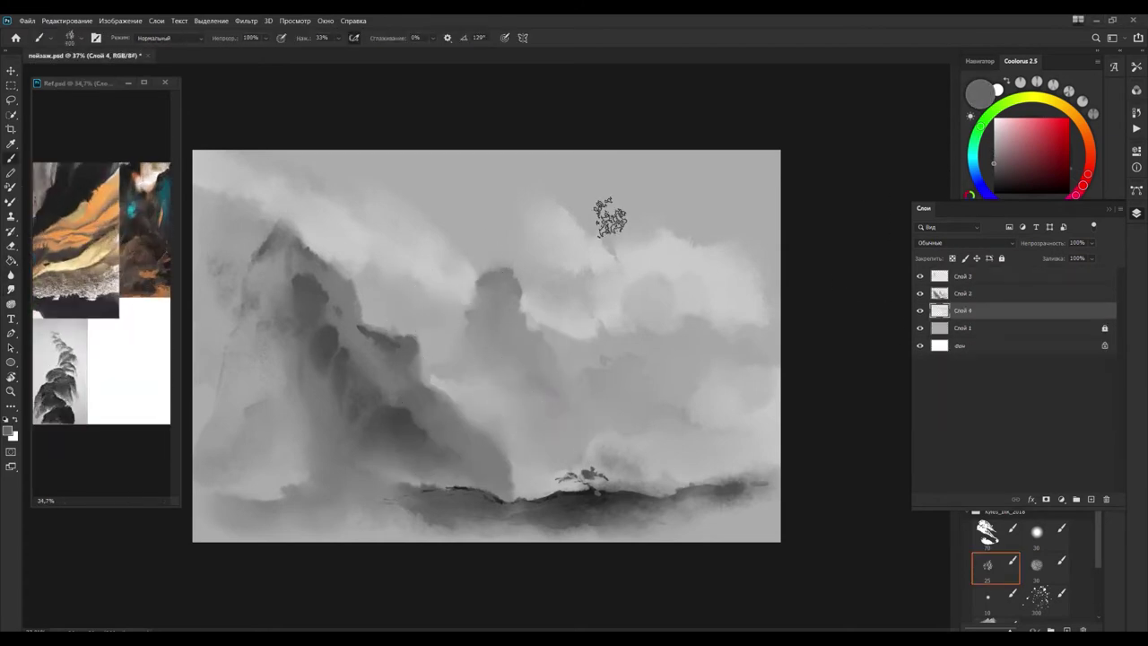
drag(461, 205, 516, 211)
key(ctrl+z)
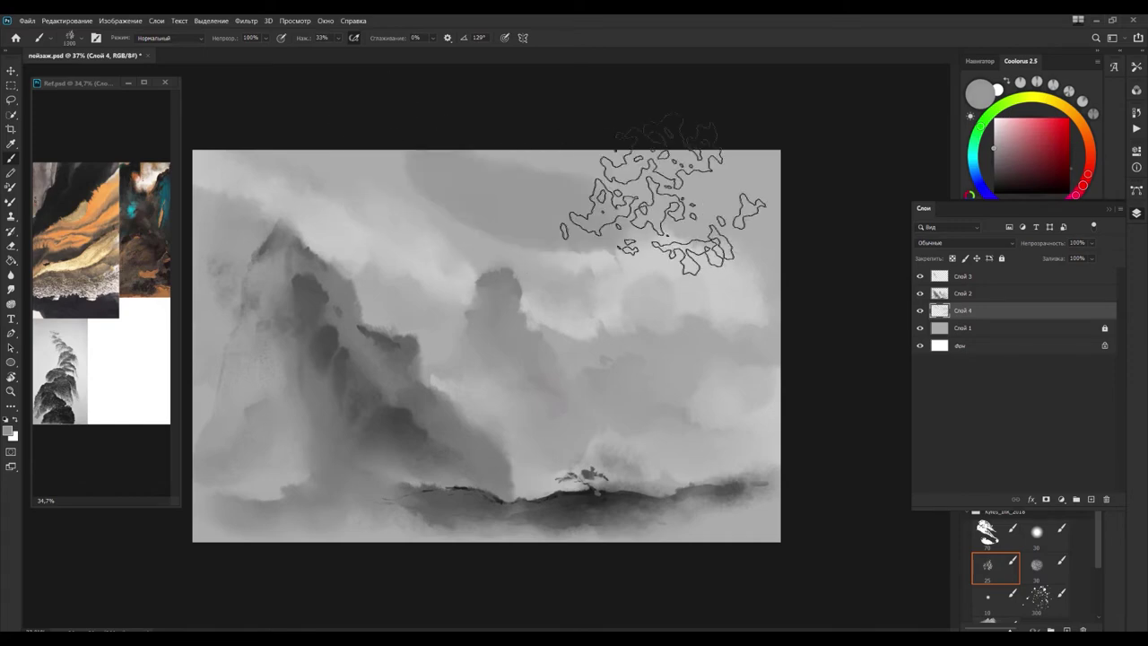
key(m)
Step: Lower Слой 5's opacity, then paint a black hill across the lower right and smudge its edges
click(987, 565)
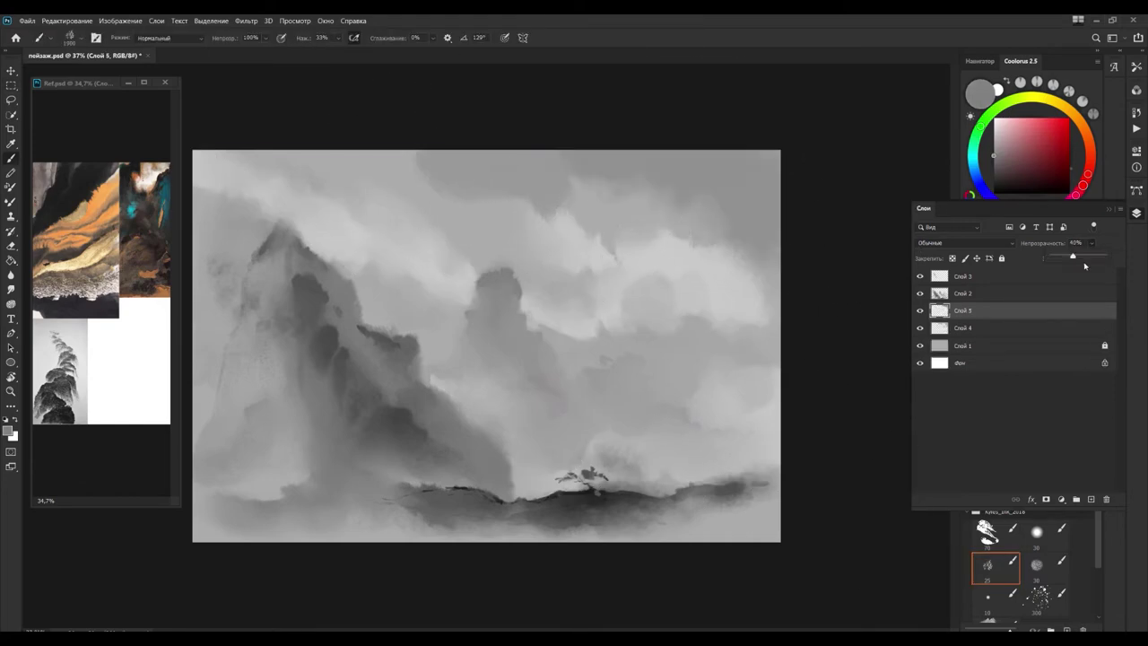
click(965, 243)
key(Escape)
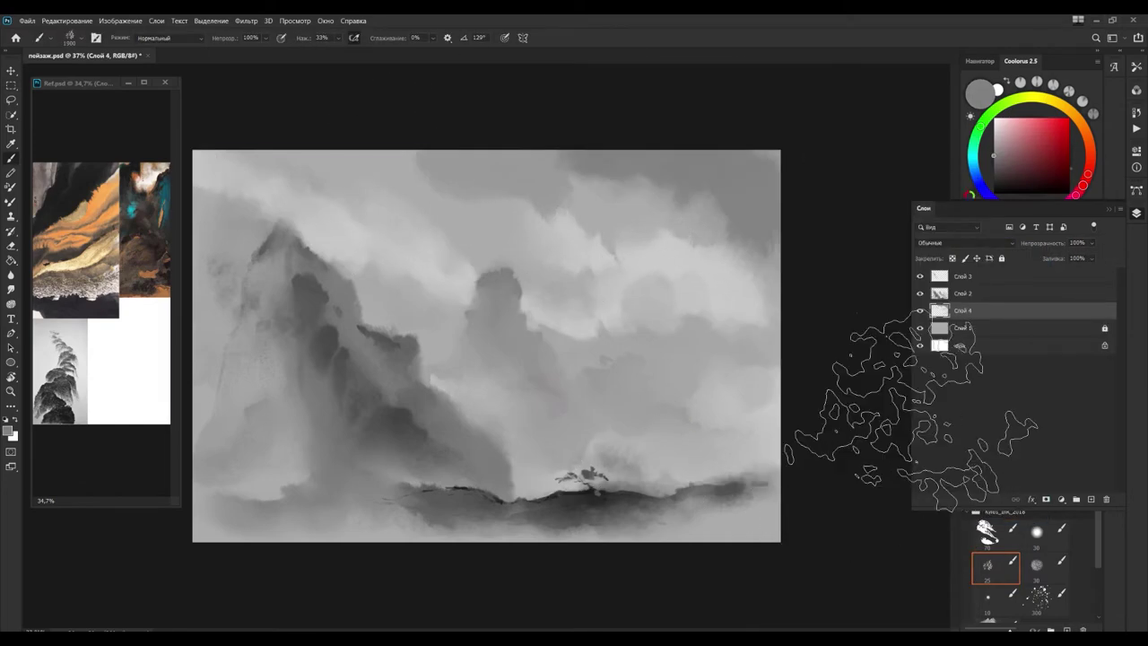
key(d)
drag(619, 502, 780, 457)
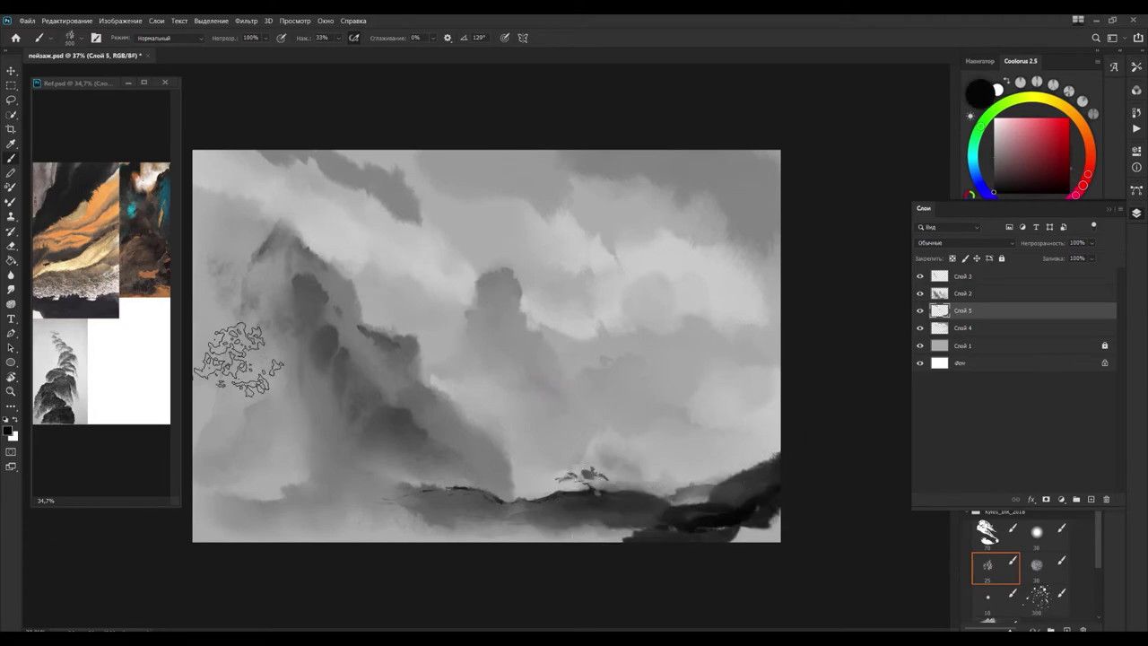
key(r)
drag(795, 512, 651, 509)
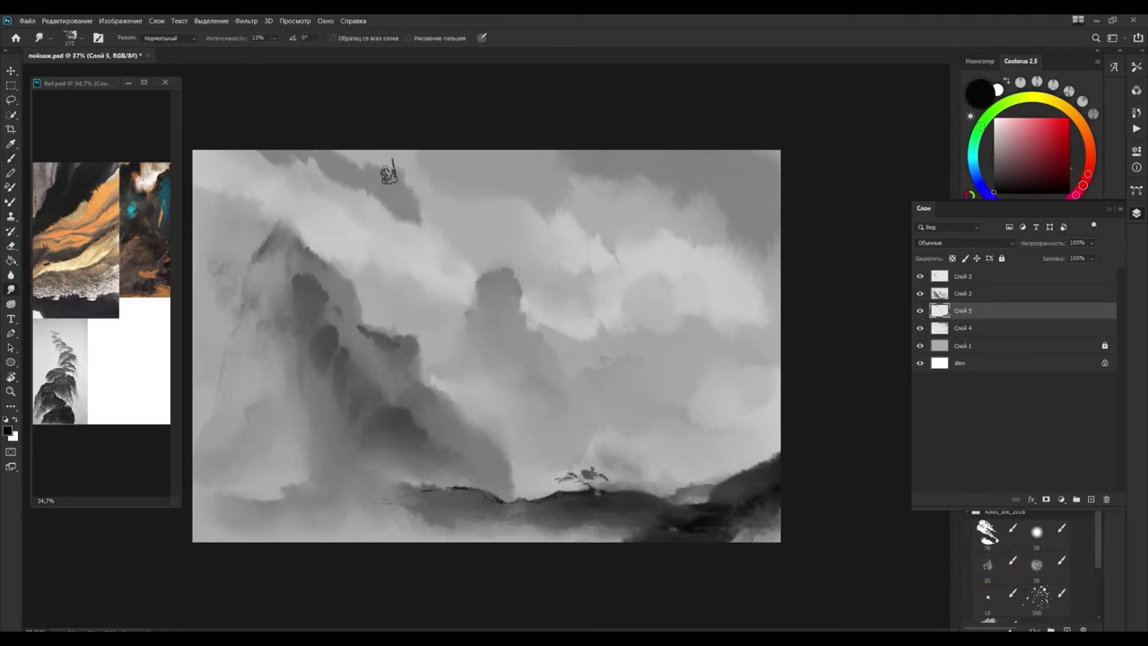
Step: On a new layer, paint black ink inside the mountain selection over the left mountain and smudge it
ctrl+click(939, 310)
click(1091, 499)
scroll(1098, 563, down, 2)
key(x)
drag(278, 242, 475, 457)
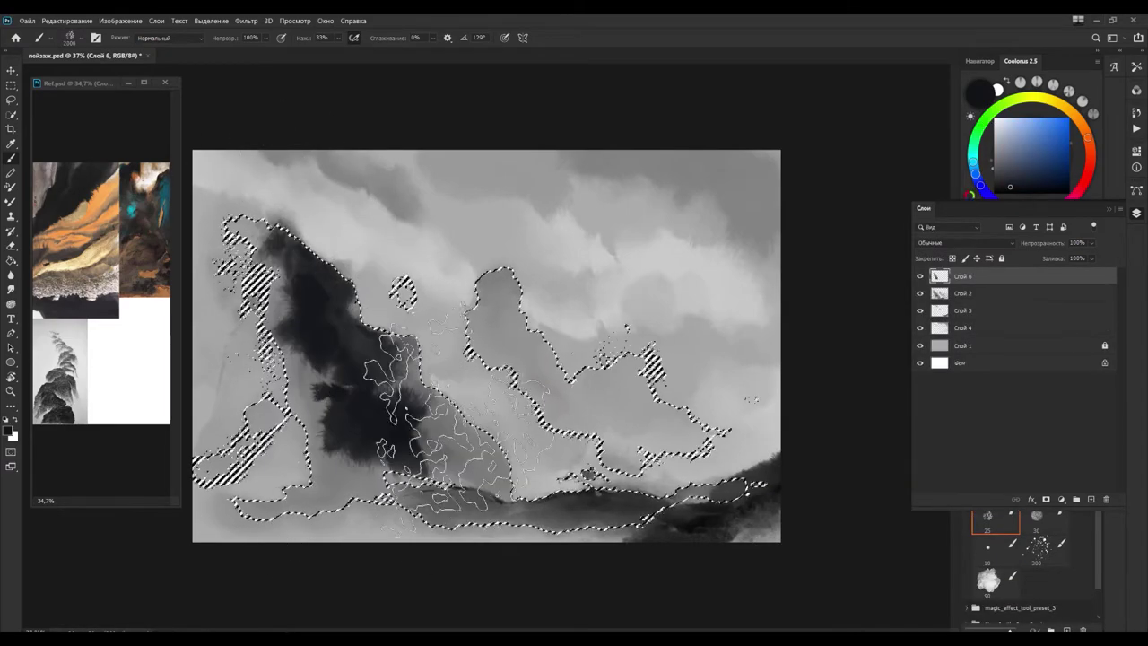
key(r)
key(ctrl+d)
Step: On another new layer, paint and smudge a dark ink band along the bottom foreground
key(ctrl+shift+alt+n)
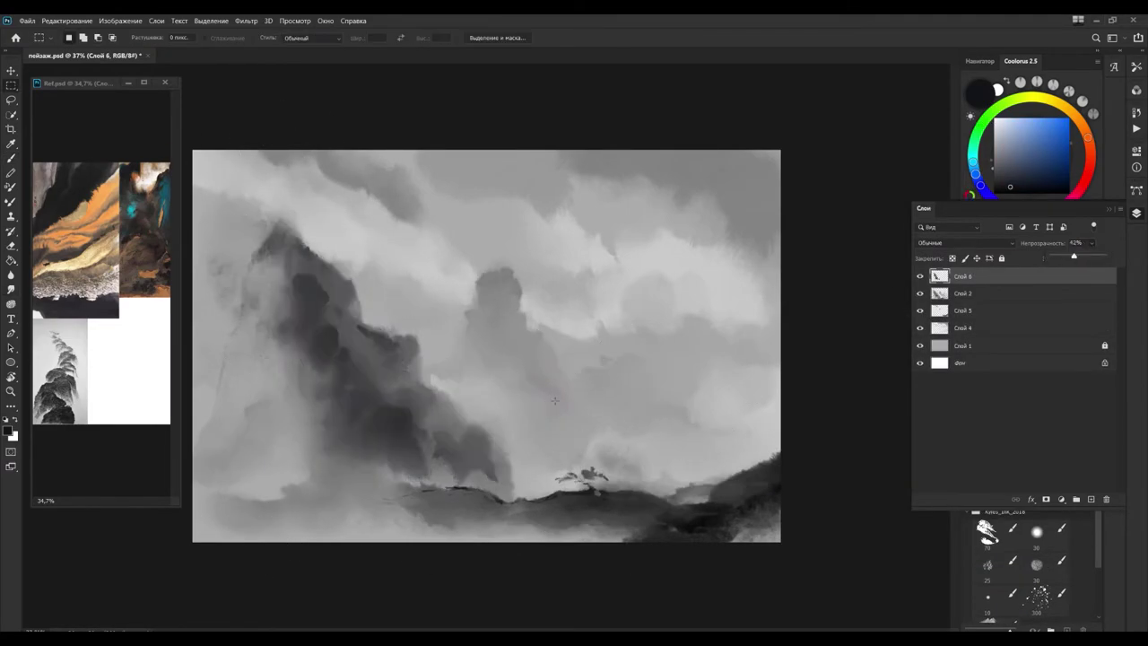
key(b)
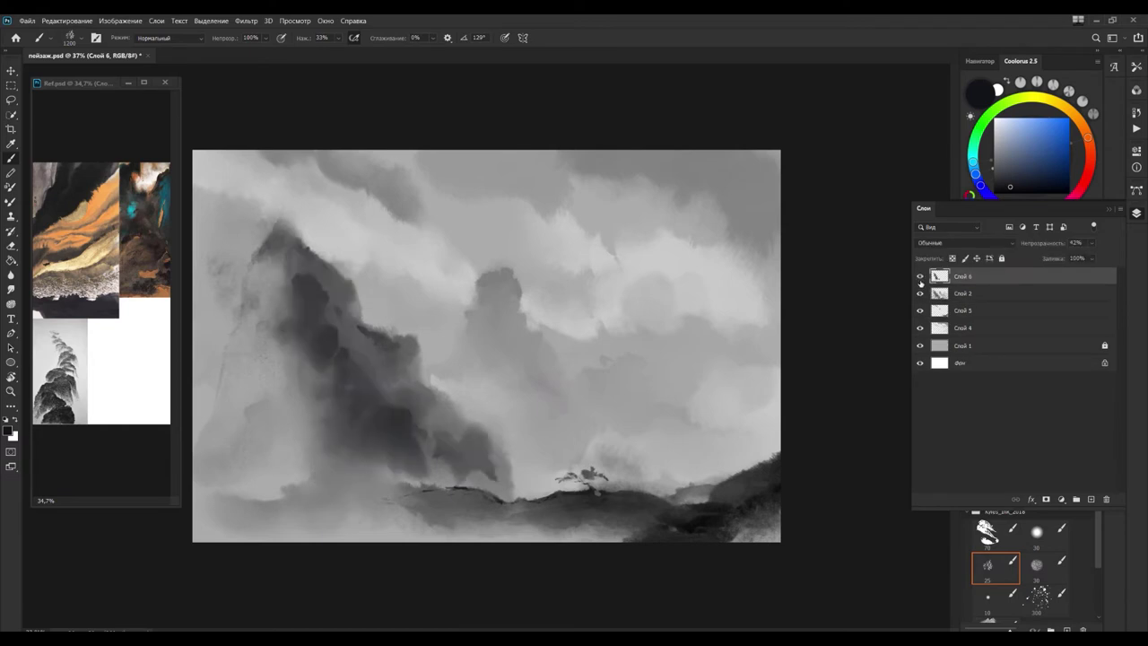
mouse_move(305, 502)
mouse_down()
mouse_move(502, 498)
mouse_move(466, 519)
mouse_up()
key(r)
key(b)
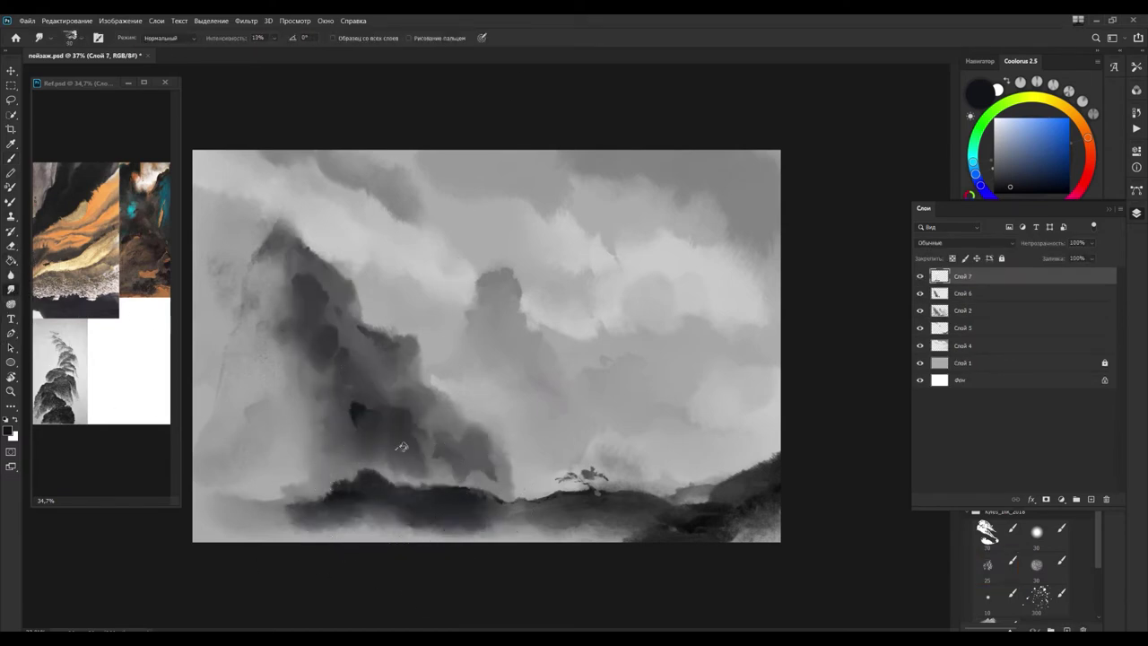
Step: Add dark textured-brush ink marks to the mountain's lower slope and blend them
key(b)
click(994, 535)
drag(390, 439, 412, 449)
key(r)
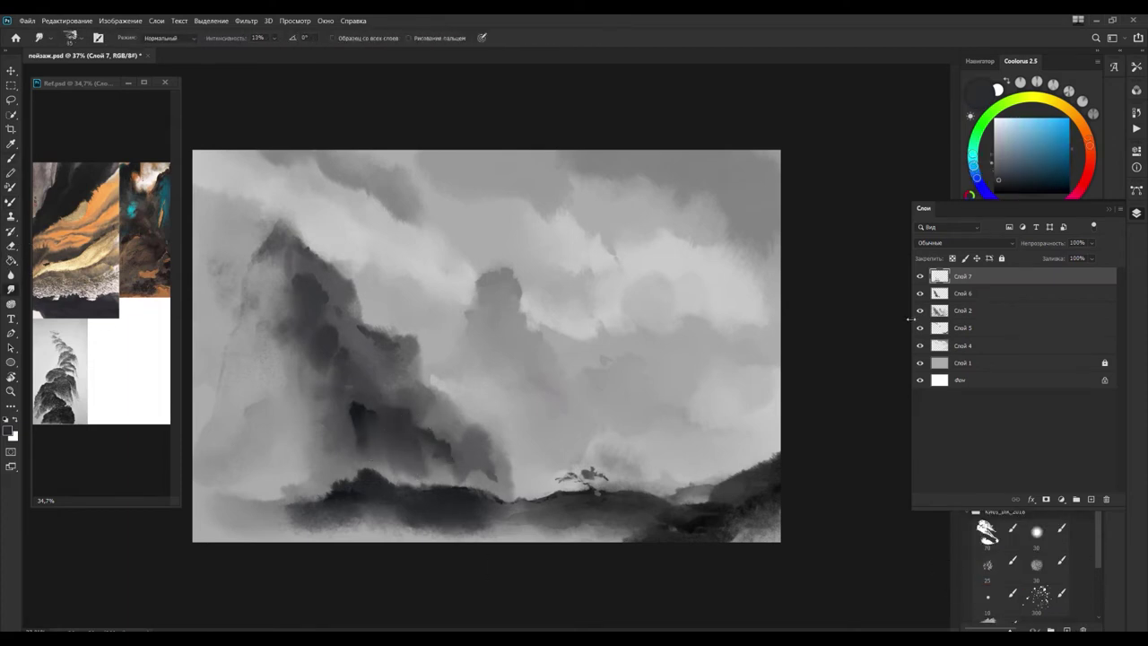
Step: On Слой 2, paint dark bottom-left strokes, a light grey-green stroke, and a soft dark mountain stroke
click(960, 311)
click(988, 565)
drag(202, 471, 278, 525)
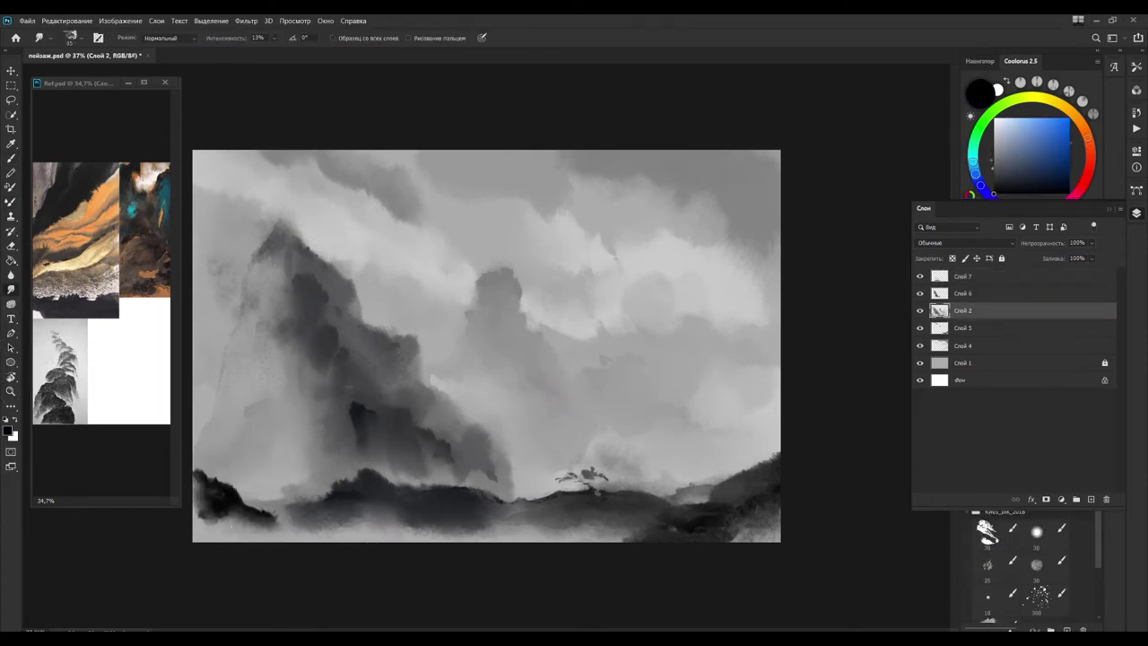
key(b)
alt+click(270, 524)
drag(206, 521, 296, 534)
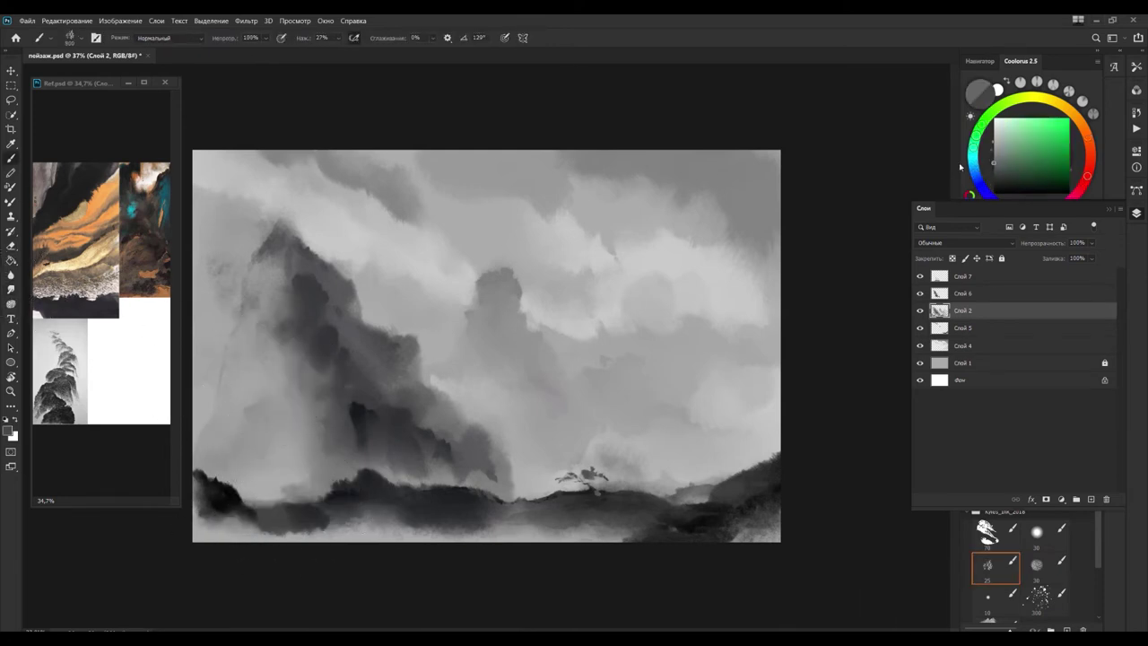
drag(296, 435, 300, 386)
Step: Merge the selected painting layers into one layer
shift+click(960, 346)
right_click(967, 332)
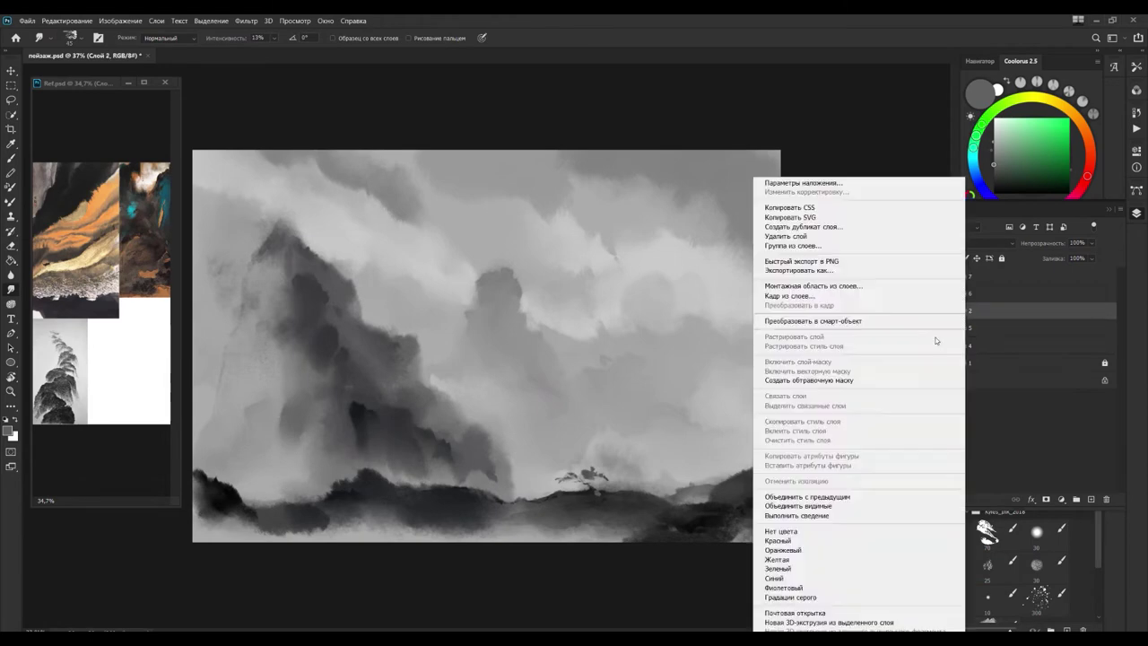
click(790, 479)
Step: Add a grey Gradient Map with a darkening blend mode, then pick dark brownish-black on Слой 5
click(968, 299)
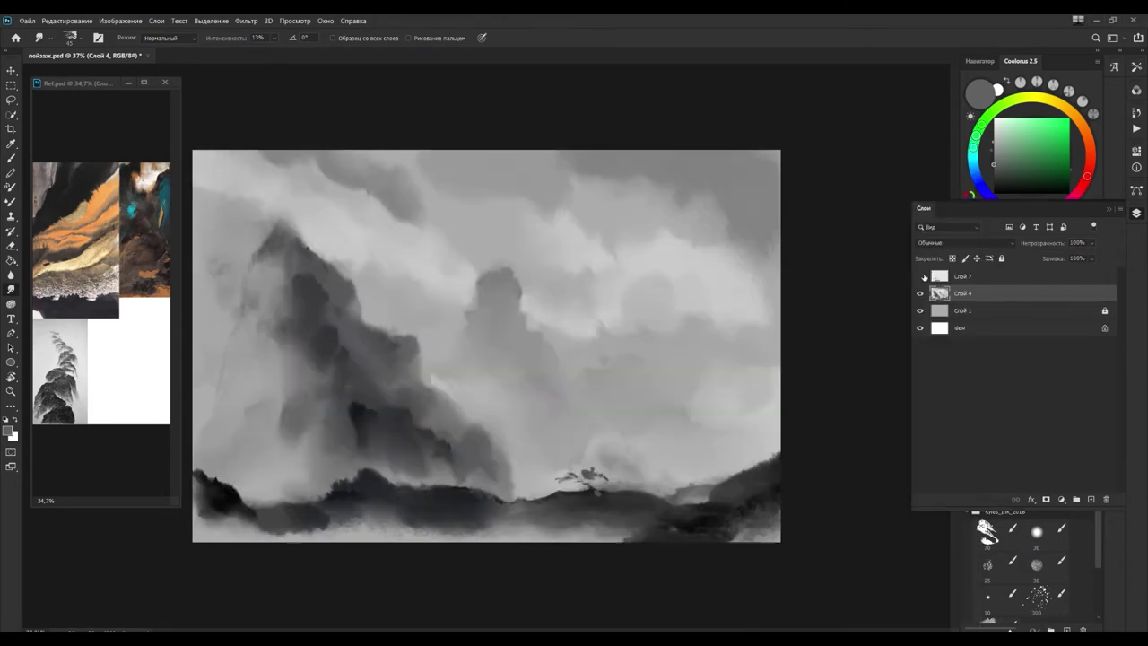
click(1061, 499)
click(852, 610)
click(1013, 269)
click(990, 96)
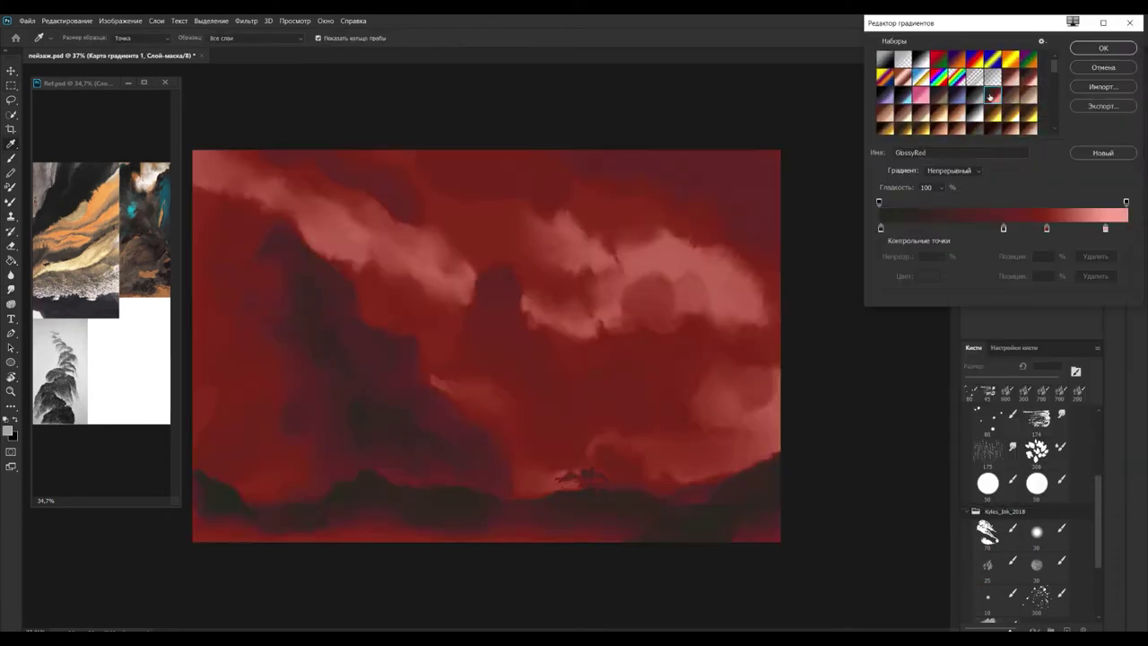
click(991, 116)
click(962, 105)
click(1103, 47)
click(965, 242)
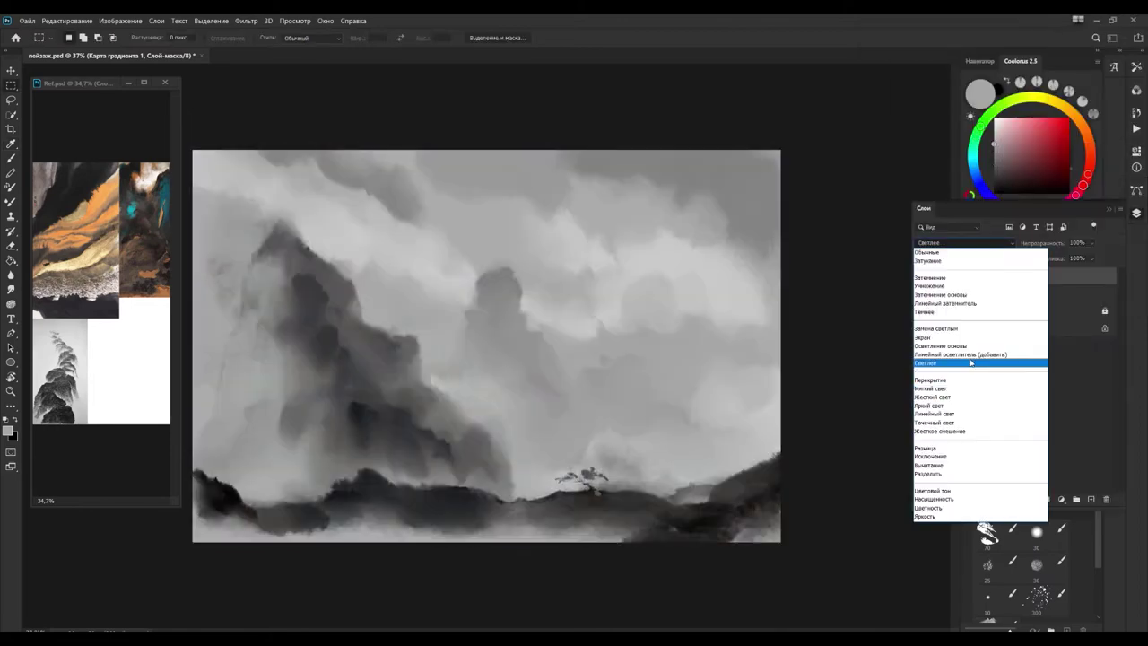
click(969, 388)
click(962, 277)
alt+click(220, 531)
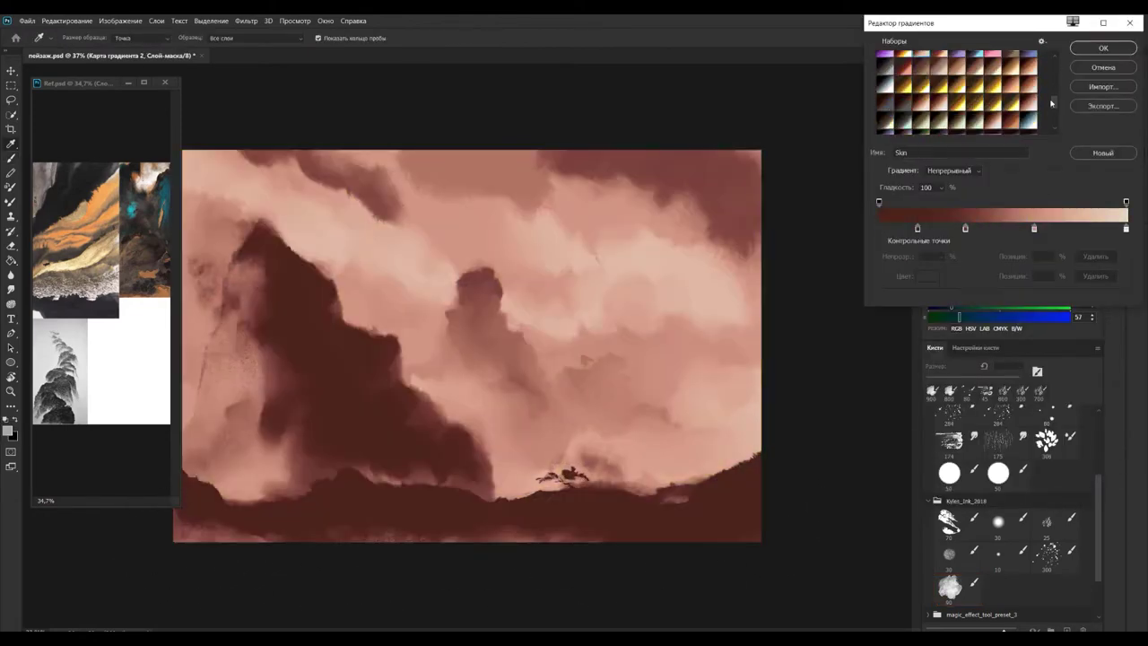
Step: Add a second Gradient Map with a golden preset in Яркий свет blend mode
click(958, 103)
key(Return)
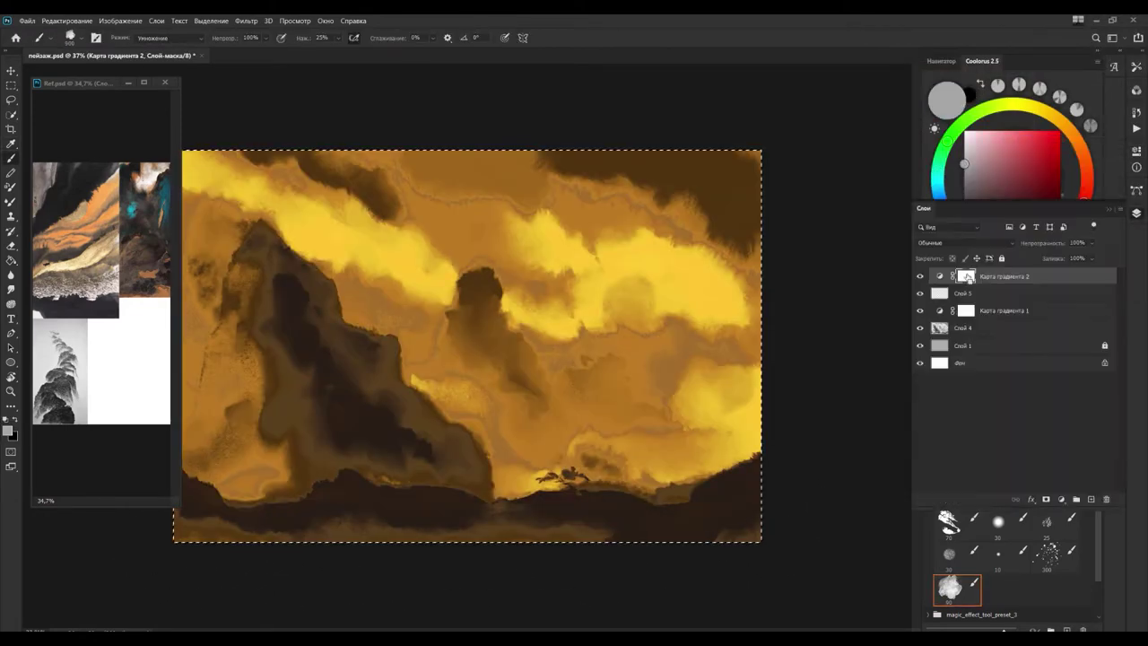
click(964, 243)
click(963, 406)
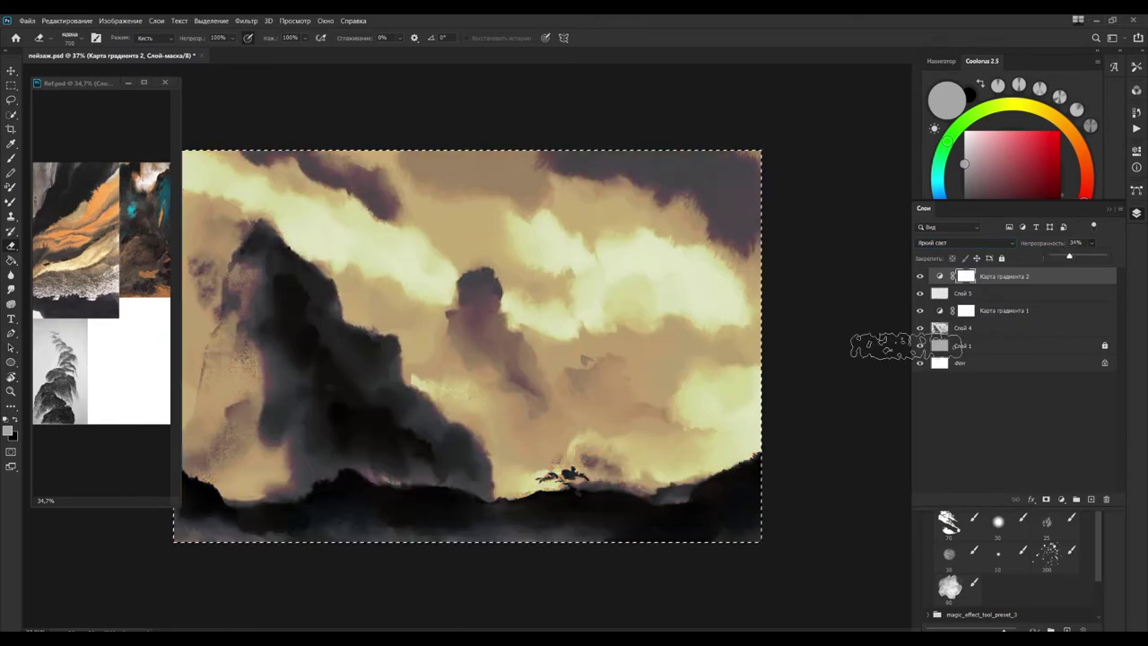
Step: Mask the golden tint off the mountains with a soft cloud brush, keeping Яркий свет
click(994, 431)
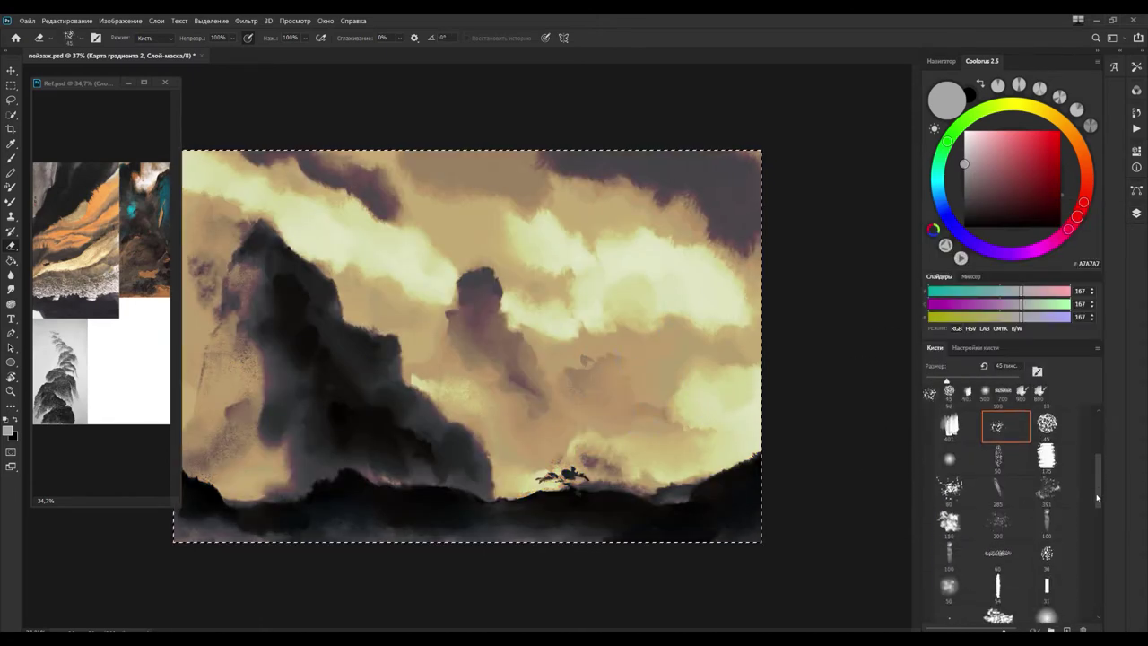
click(954, 520)
click(954, 602)
mouse_move(1096, 449)
mouse_down()
mouse_move(1097, 510)
mouse_move(1096, 462)
mouse_up()
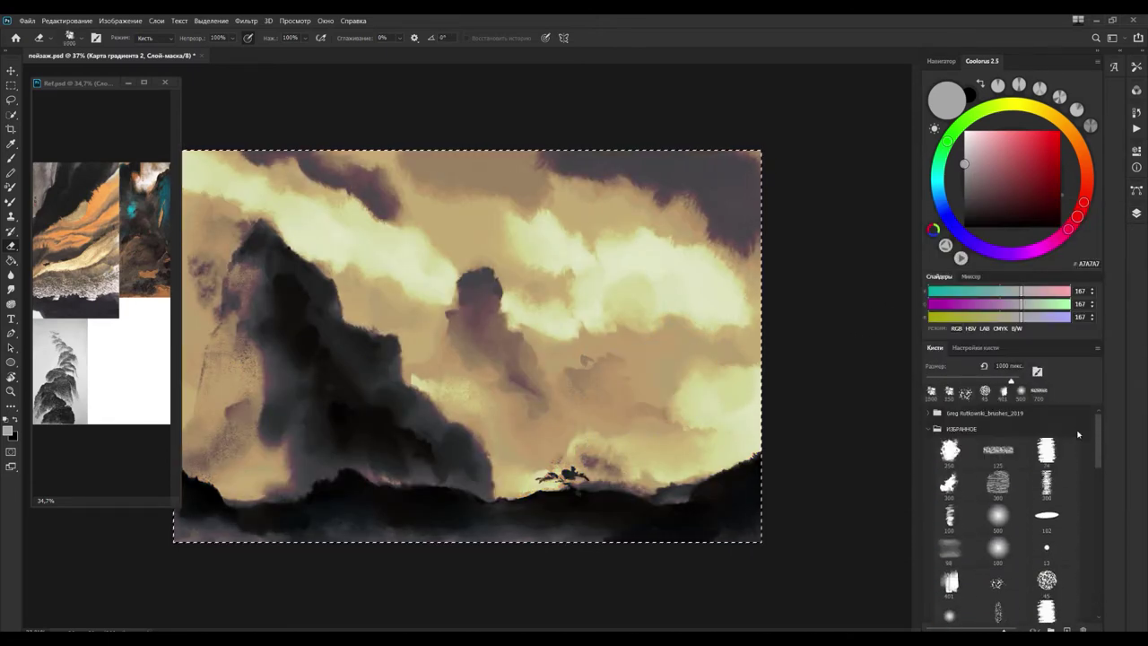
click(957, 446)
mouse_move(466, 404)
mouse_down()
mouse_move(243, 461)
mouse_move(240, 283)
mouse_up()
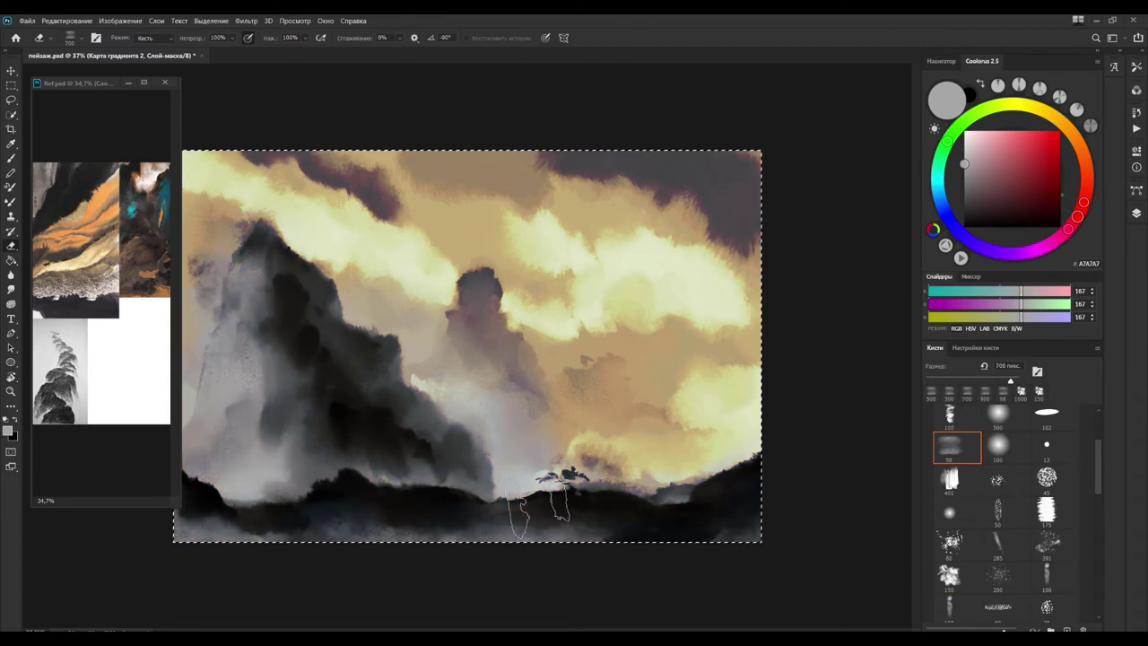
key(F7)
click(964, 242)
click(981, 405)
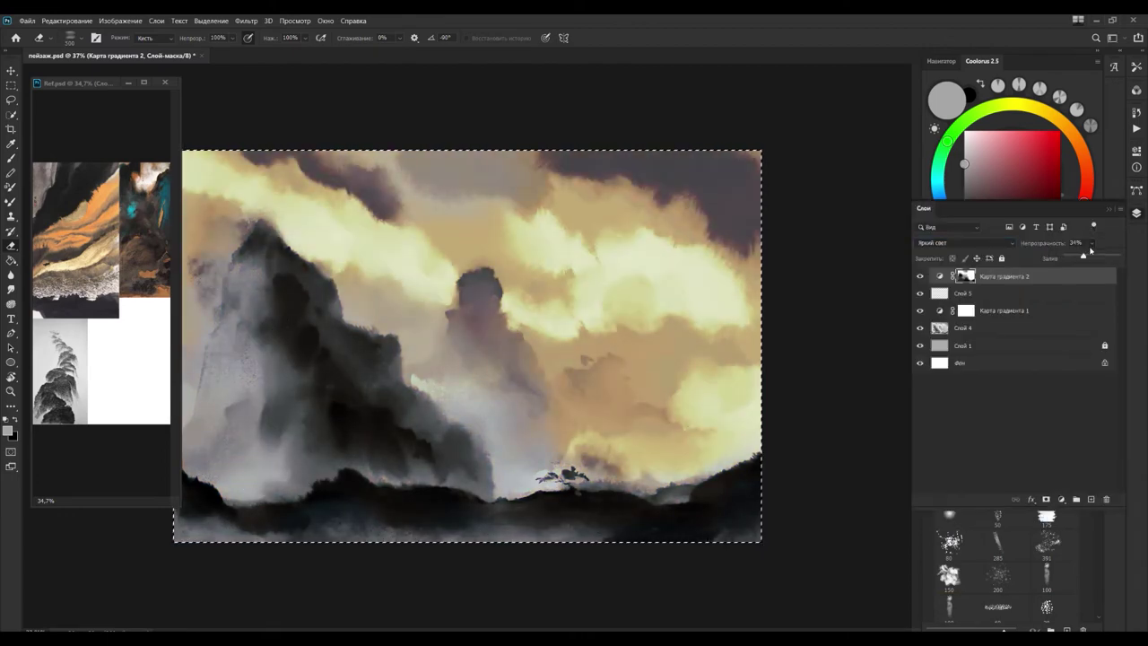
Step: Open Карта градиента 2's gradient editor and set the light stop to orange
double_click(967, 276)
click(1014, 107)
click(1030, 90)
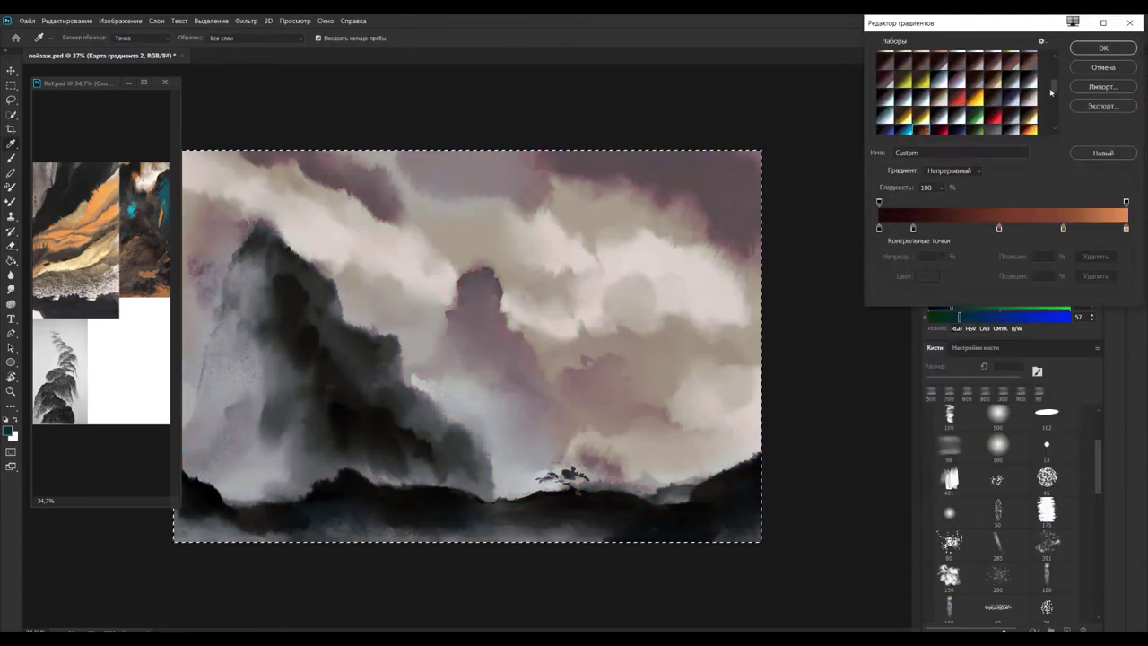
double_click(1126, 228)
drag(933, 323, 960, 270)
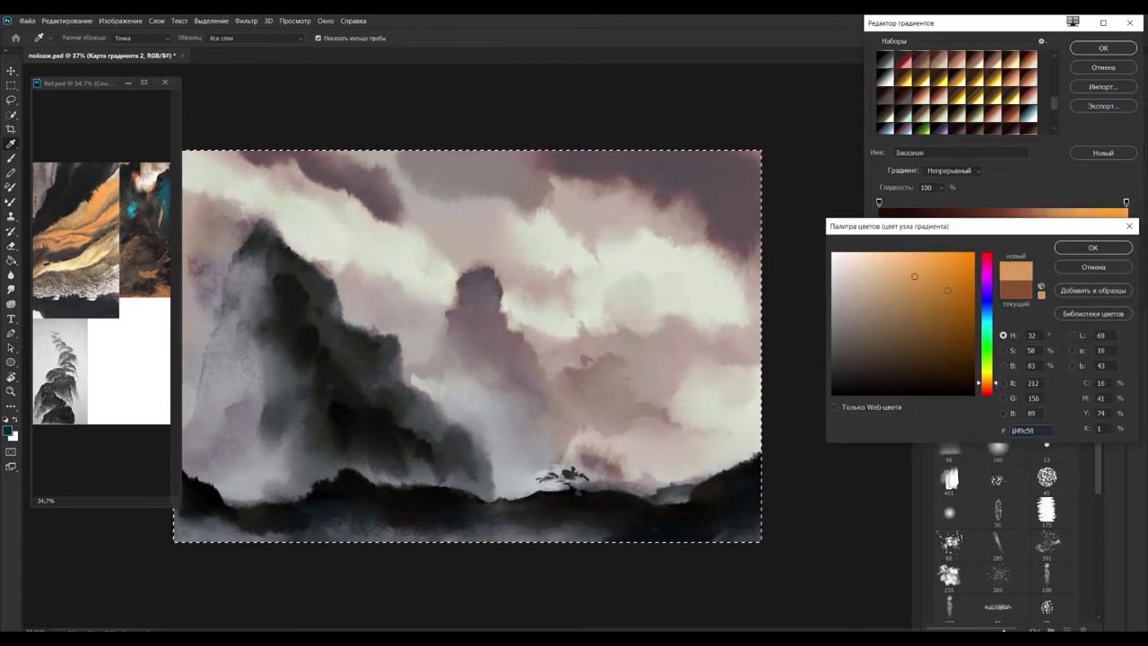
key(Return)
Step: Change the dark stop to purple-blue, confirm the 31% middle stop, and compare visibility
double_click(879, 202)
drag(987, 392, 987, 278)
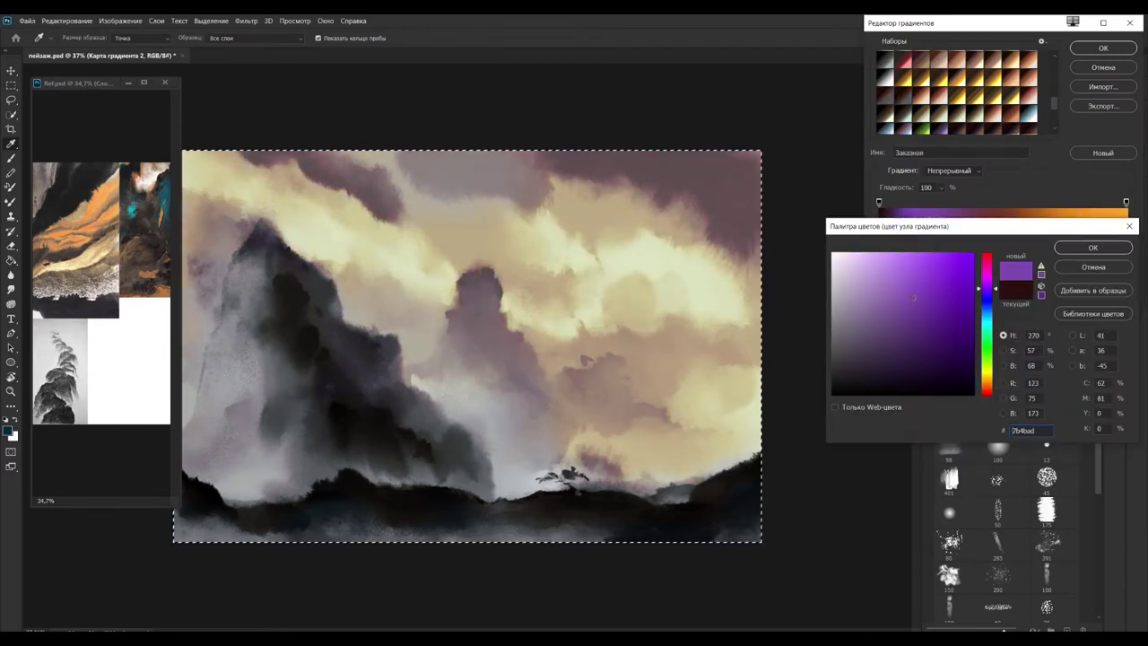
key(Return)
double_click(956, 228)
key(Return)
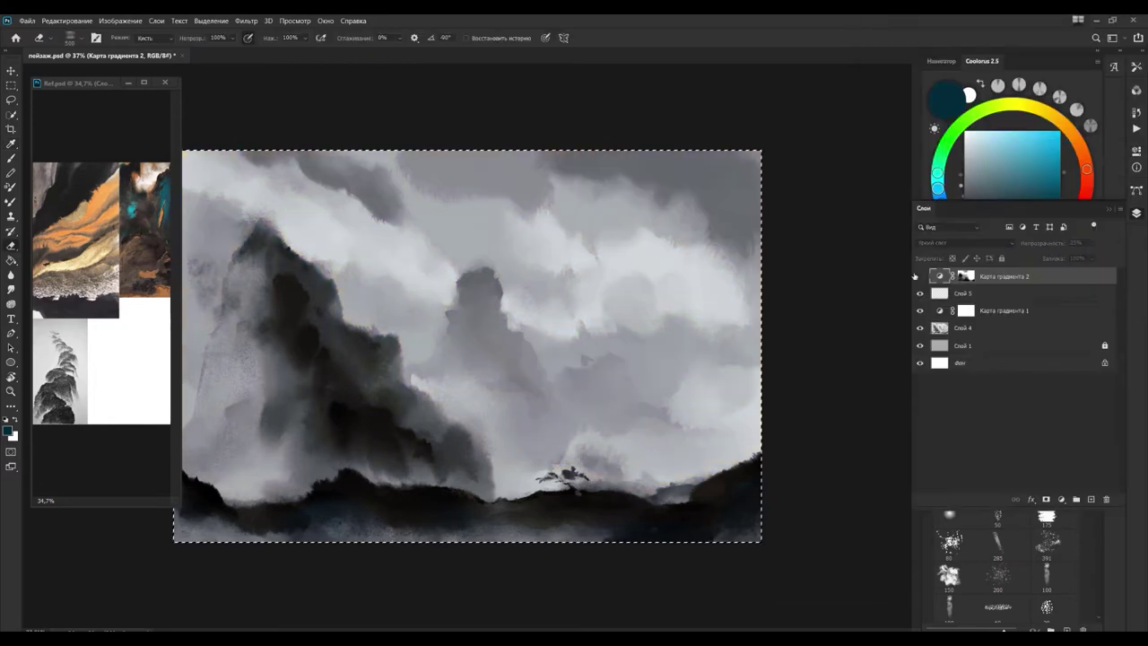
click(920, 277)
click(964, 243)
Step: Select the gradient map's mask, add a new colour layer, and undo an orange stroke
click(960, 381)
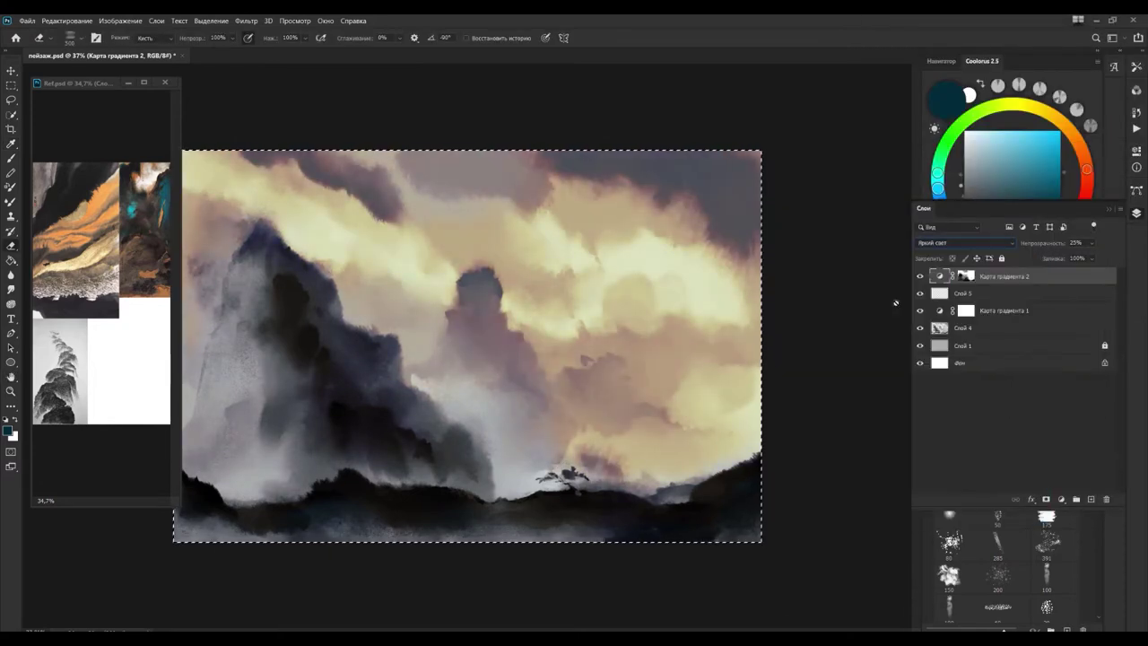
click(966, 276)
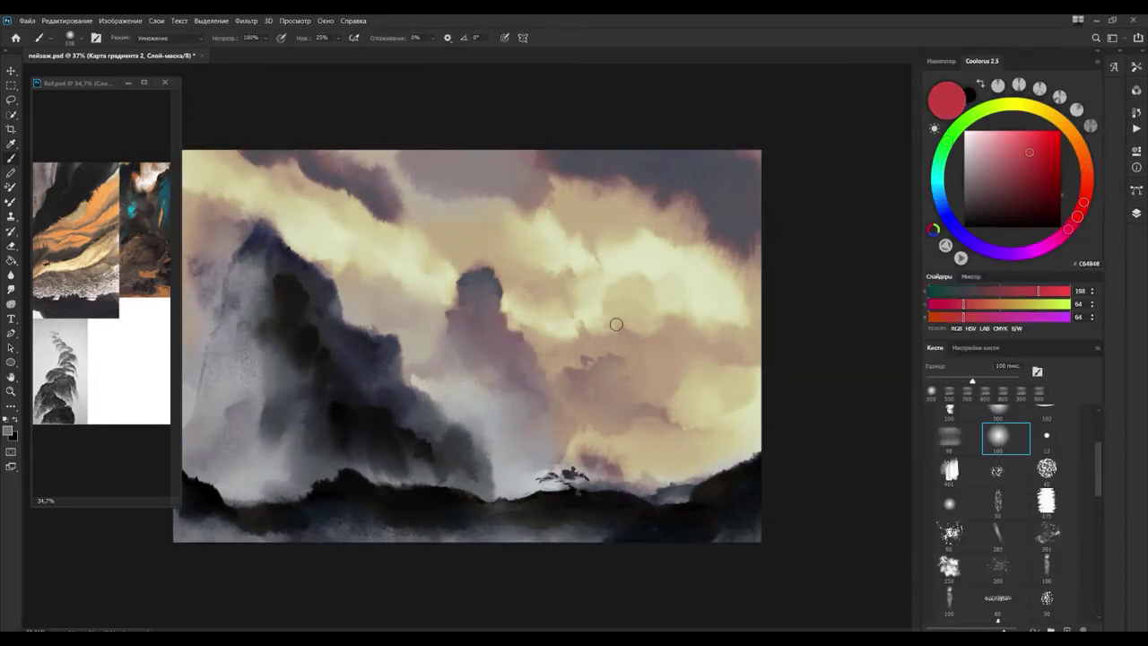
click(1091, 498)
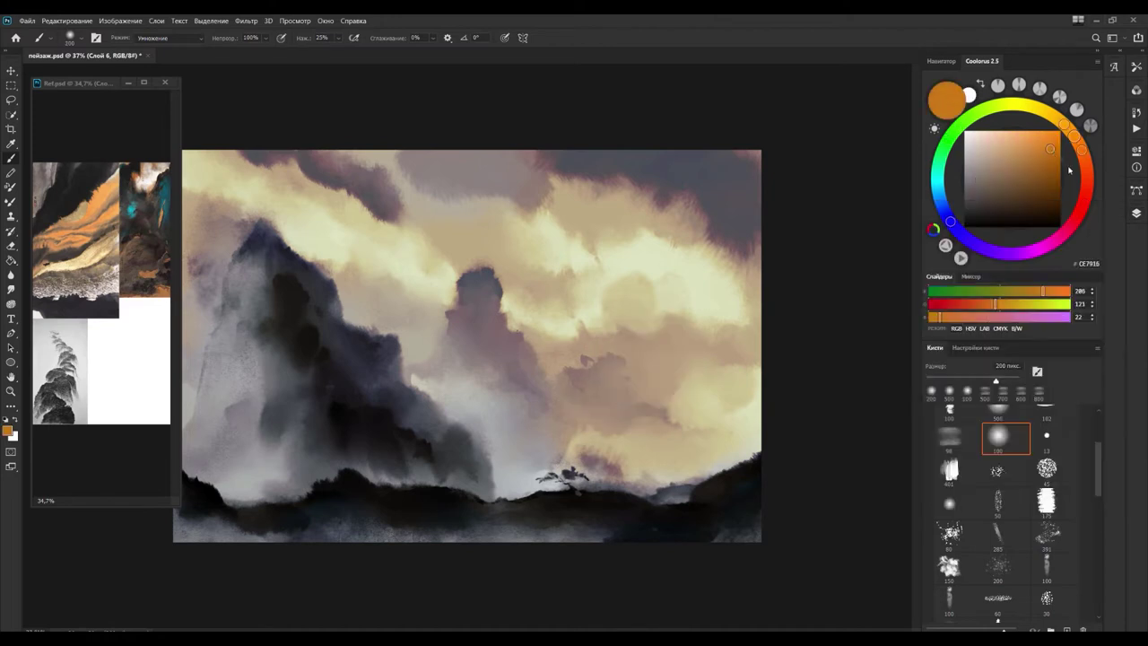
key(ctrl+z)
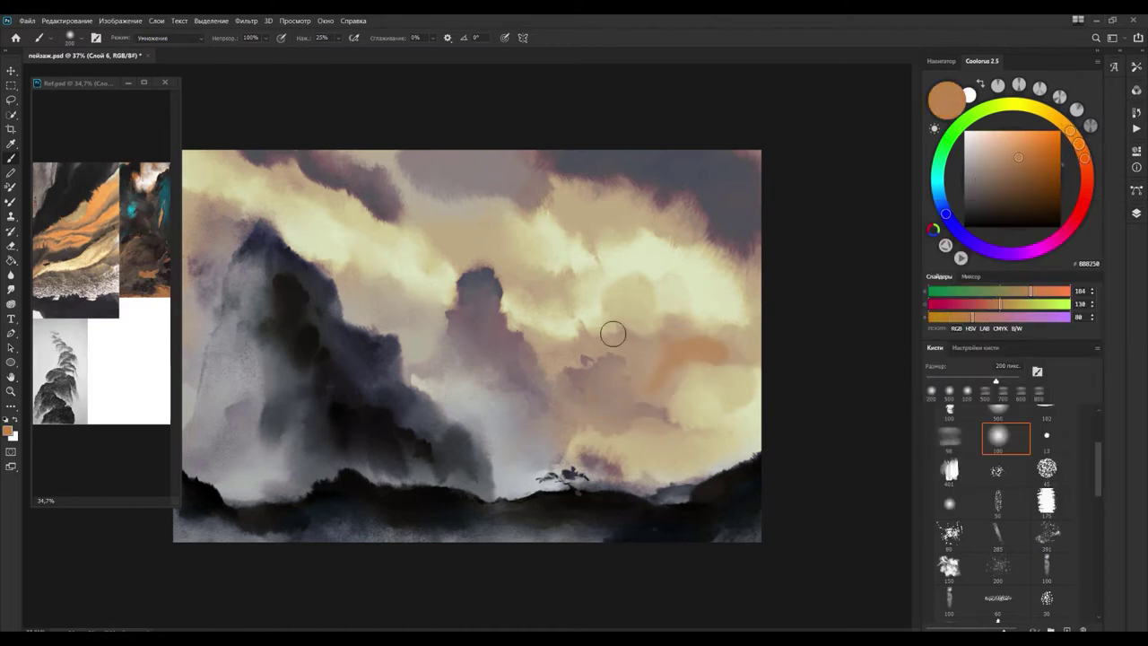
Step: Add a third Gradient Map, recolour its stops, and try Насыщенность blending
key(F7)
click(1061, 496)
click(1061, 487)
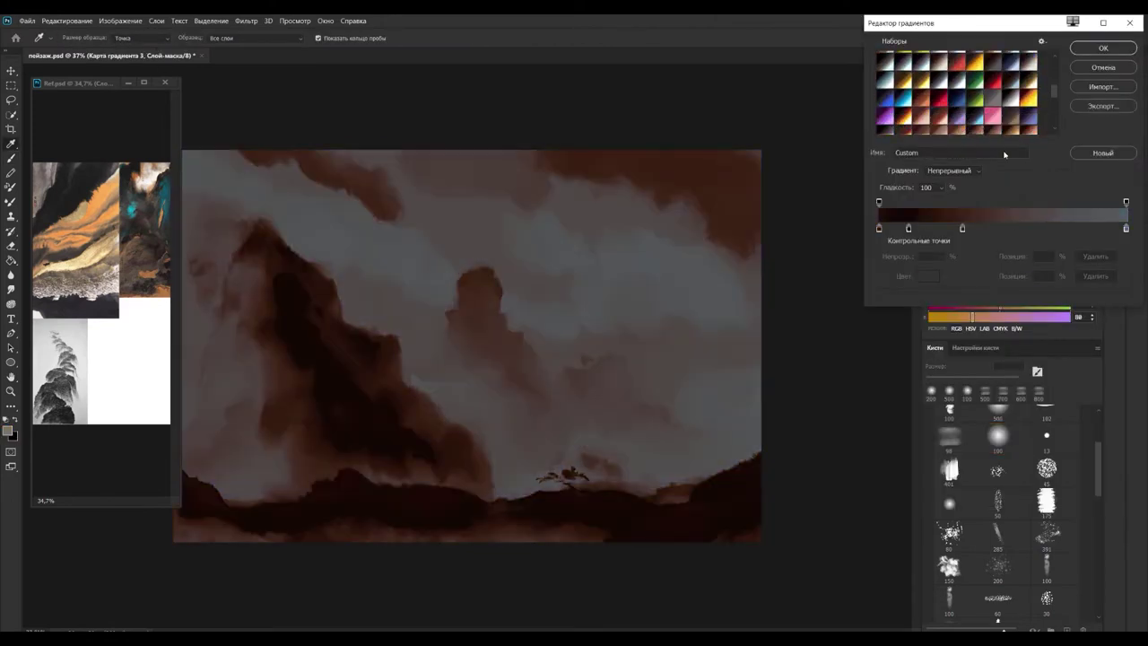
double_click(963, 228)
click(897, 333)
click(1117, 243)
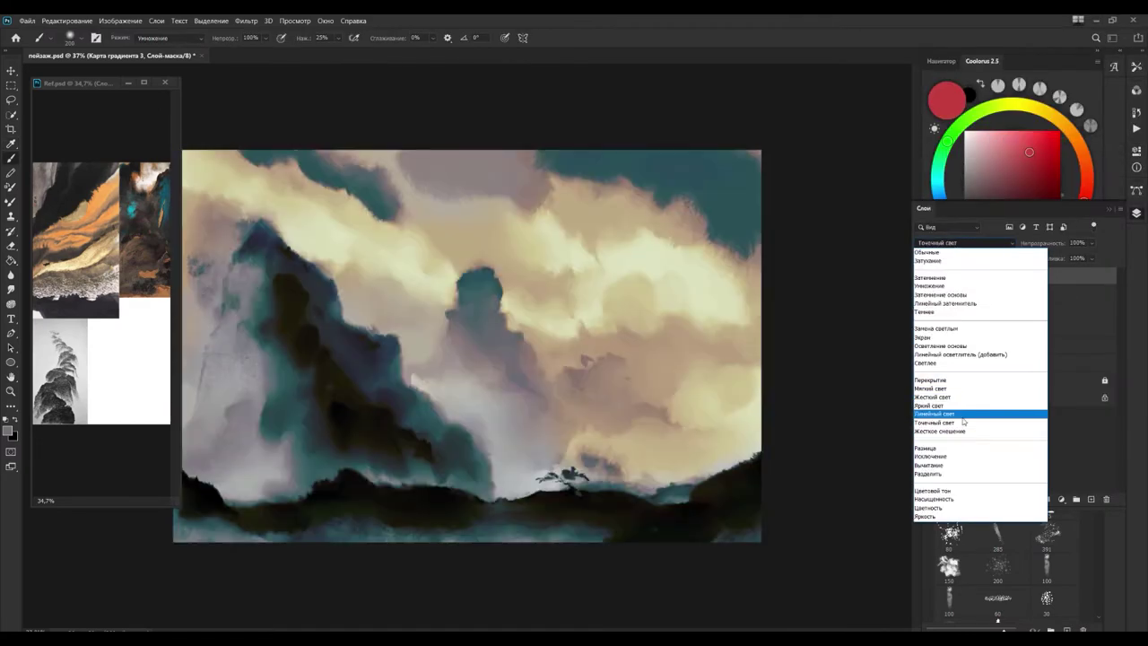
click(933, 405)
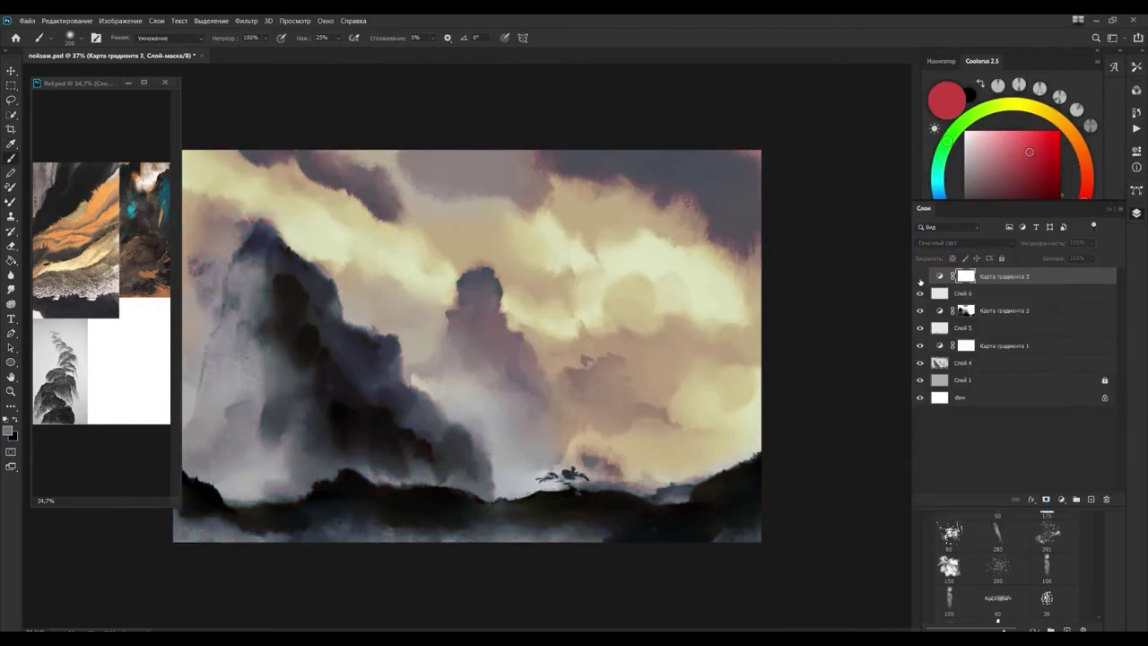
click(964, 242)
Step: Set the gradient map to Цветность at 54% and Слой 8 to Яркий свет
click(958, 508)
drag(1092, 242, 1072, 261)
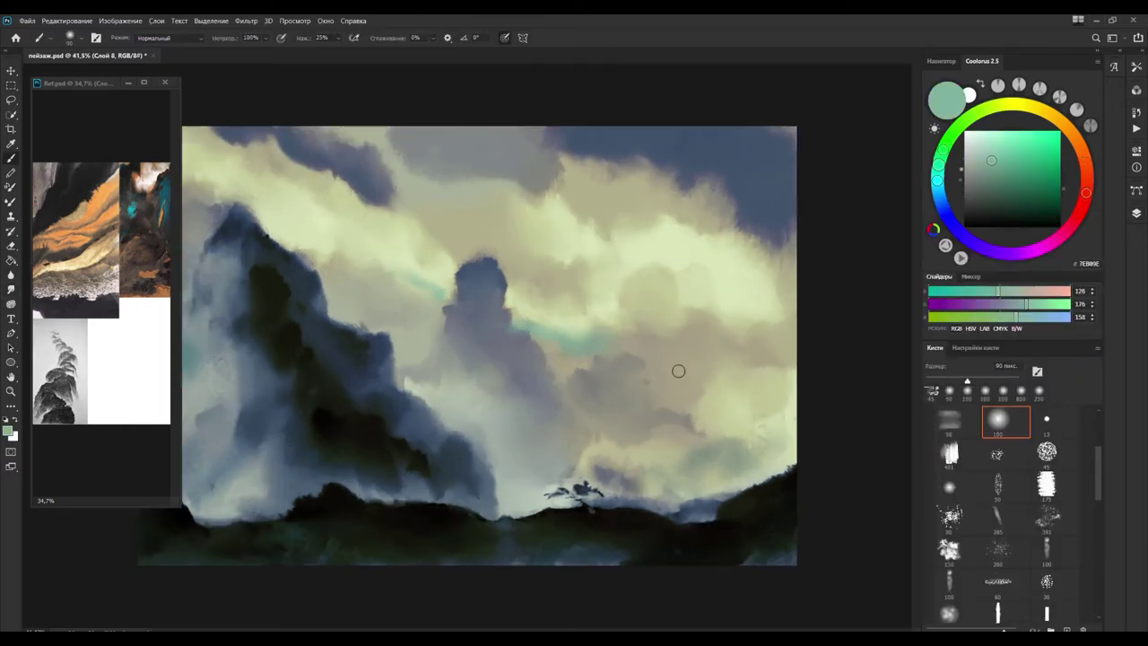
click(960, 242)
click(982, 411)
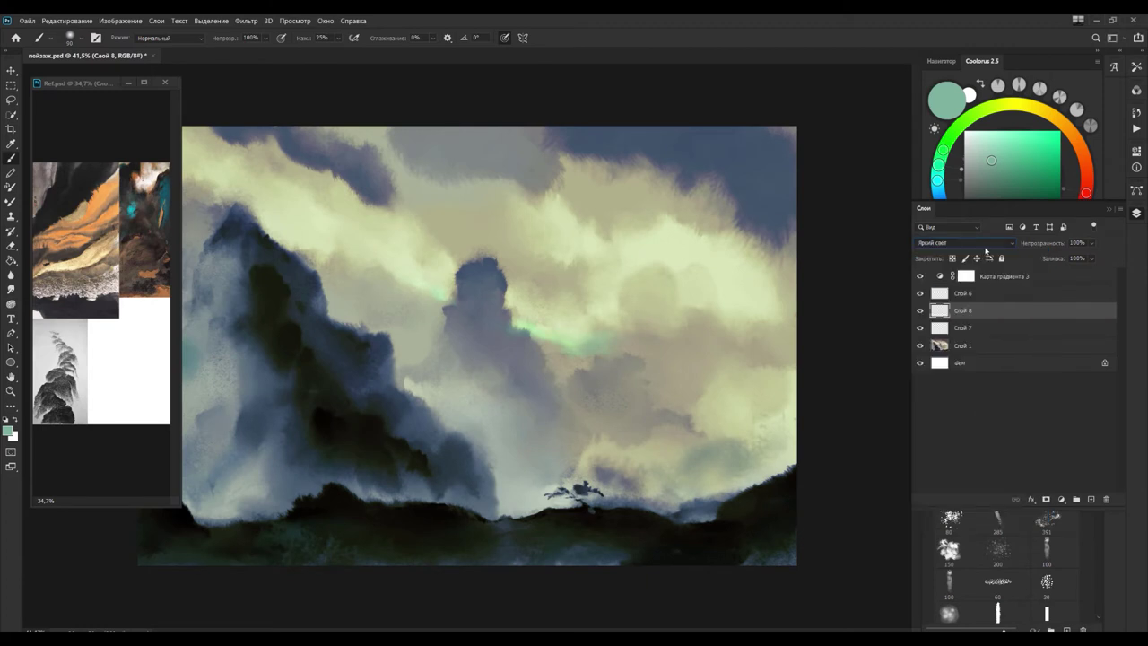
Step: Paint pale-green and mint glow through the central and right clouds on Слой 8
drag(347, 278, 398, 292)
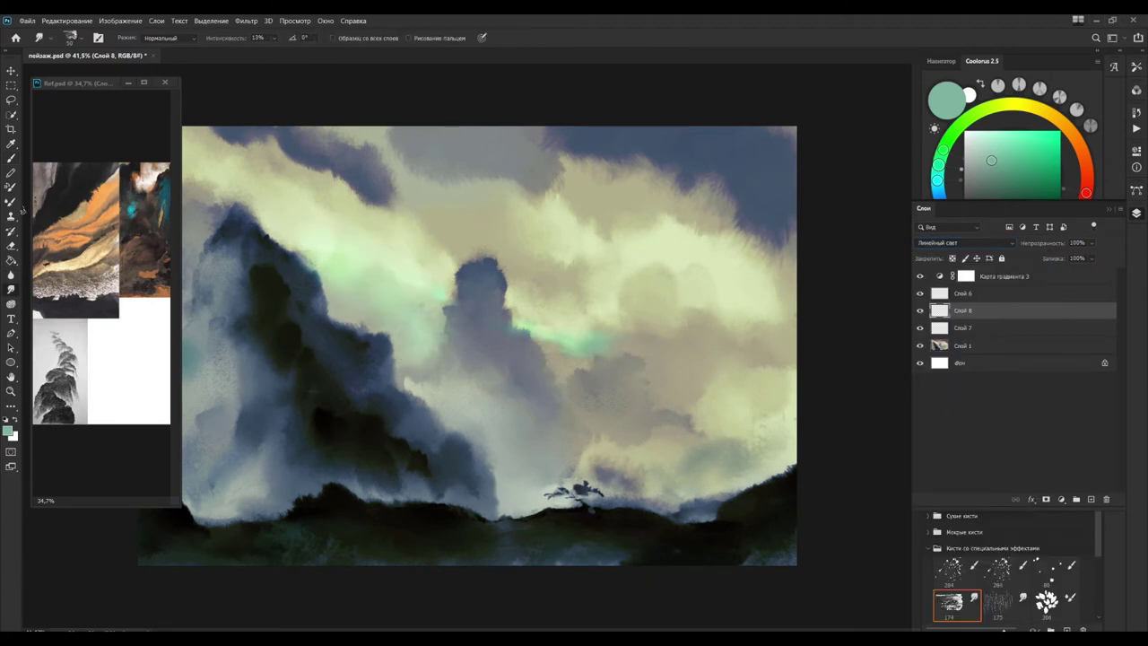
drag(735, 414, 763, 422)
alt+click(758, 411)
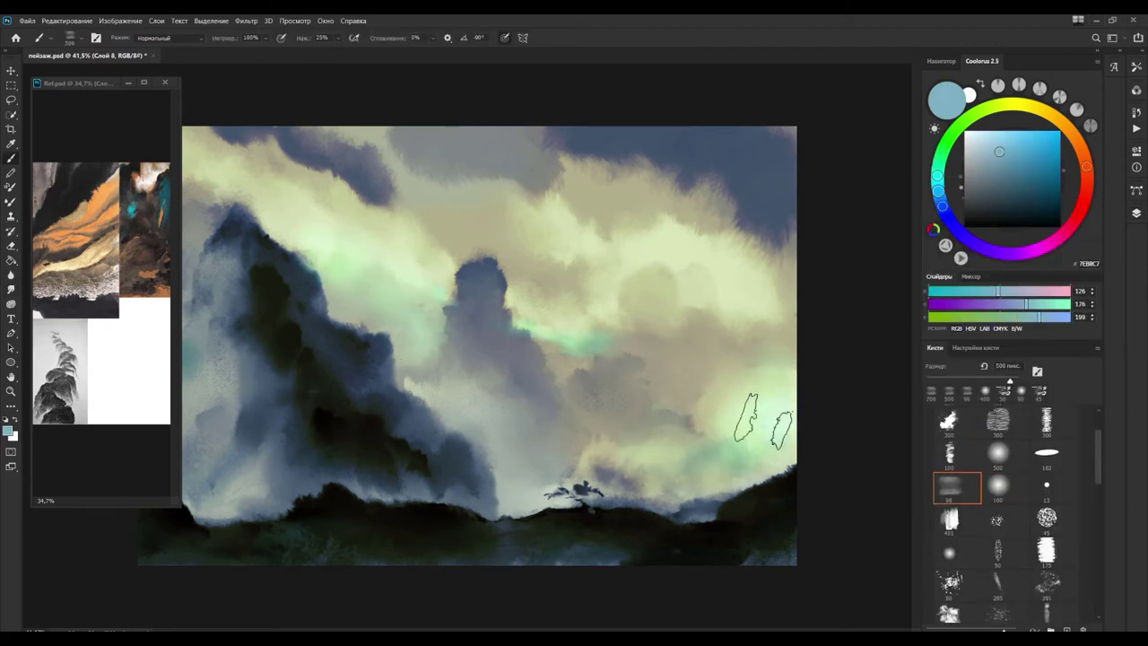
drag(359, 231, 206, 144)
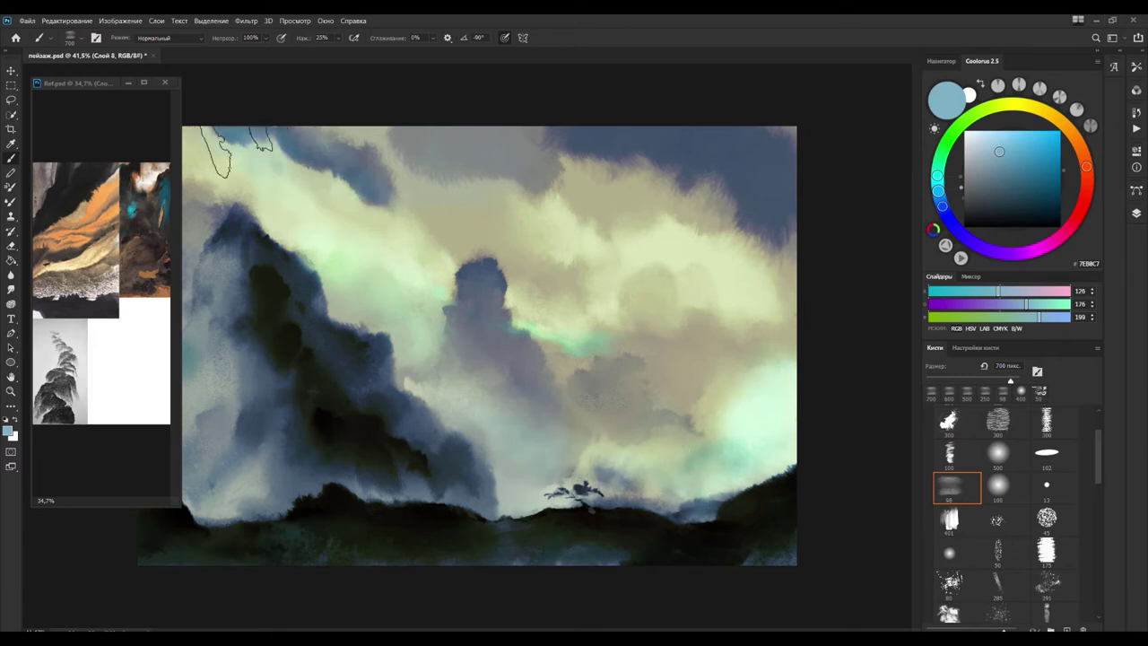
scroll(628, 359, down, 3)
key(F7)
click(919, 310)
Step: Set Слой 8 to Линейный свет at 65% and hide Слой 6
click(919, 310)
click(963, 310)
click(1091, 243)
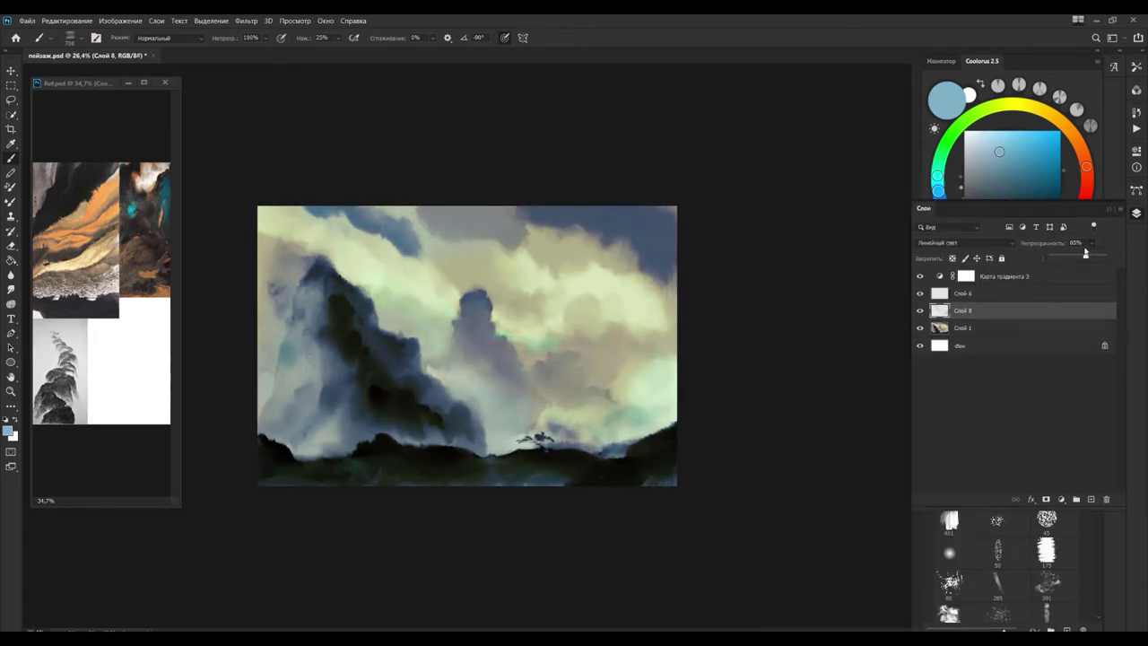
click(919, 293)
Step: Paint a flat grey peak shape in the right sky with a 1200 px brush
key(r)
key(F7)
key(b)
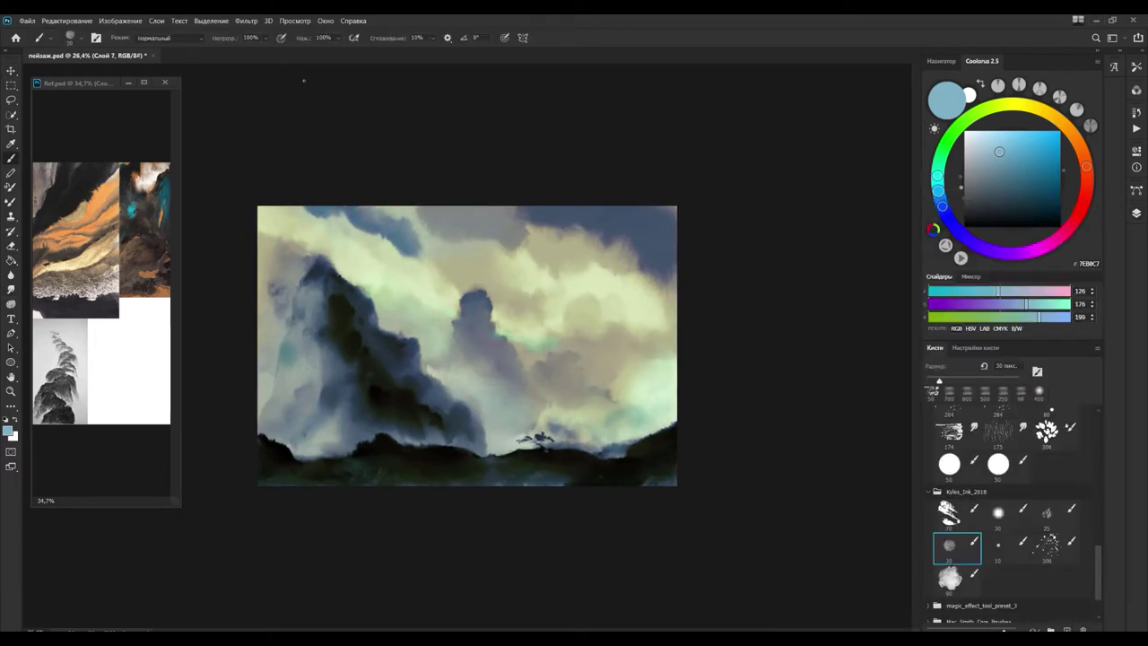
key(bracketright)
key(bracketright)
key(bracketright)
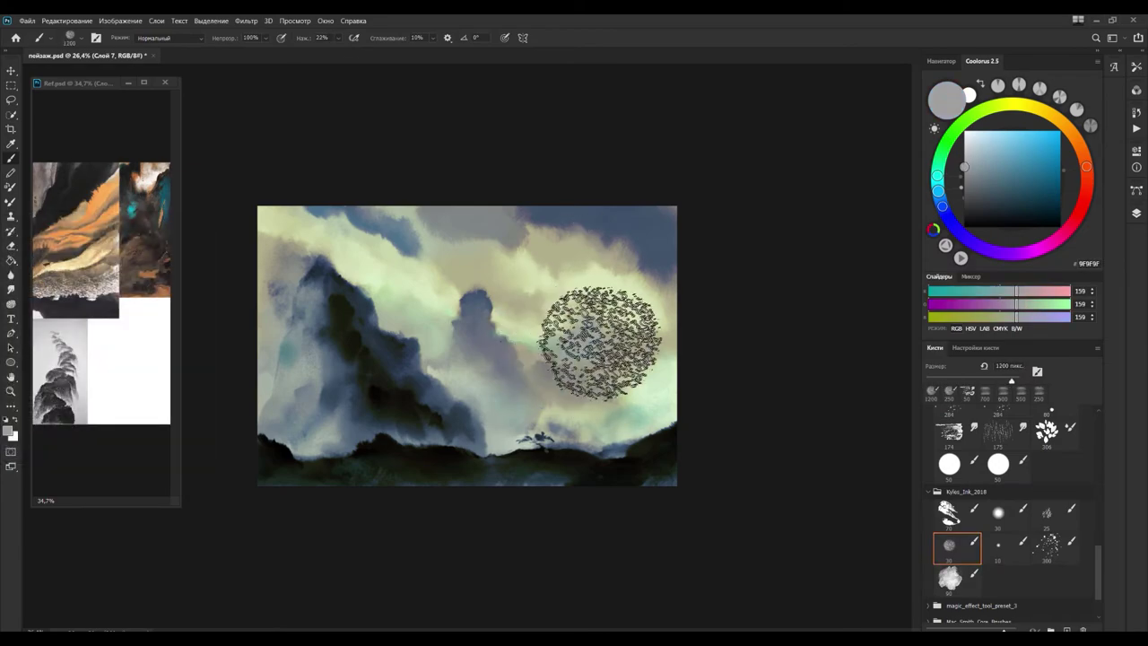
scroll(730, 410, up, 3)
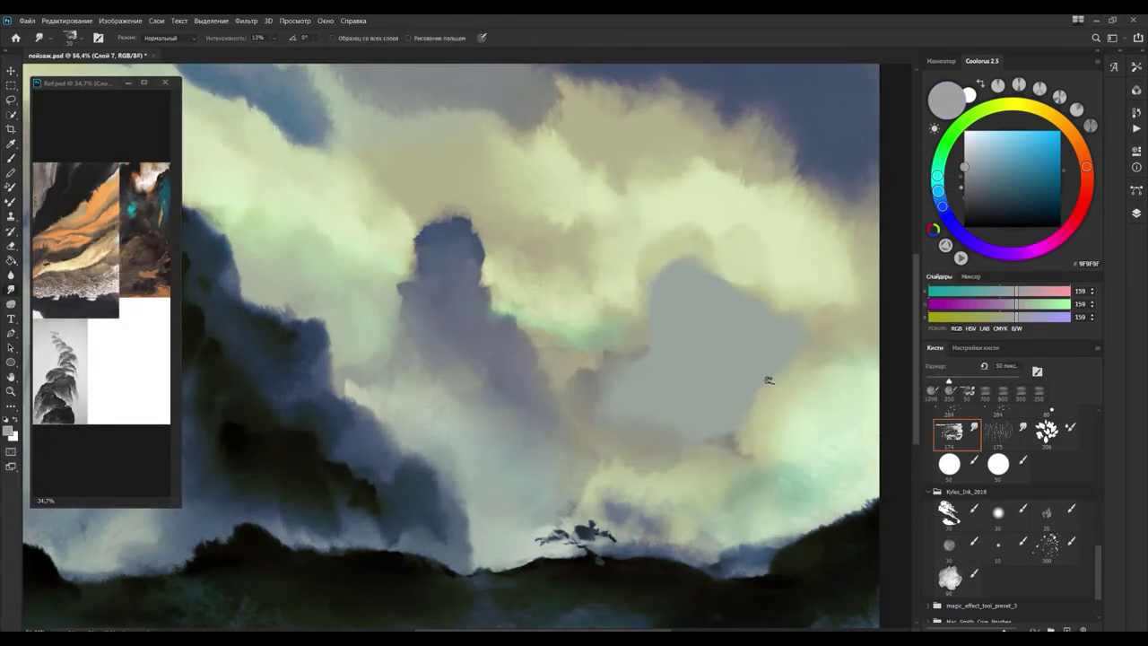
drag(763, 379, 643, 518)
key(bracketleft)
key(bracketleft)
key(bracketleft)
key(bracketleft)
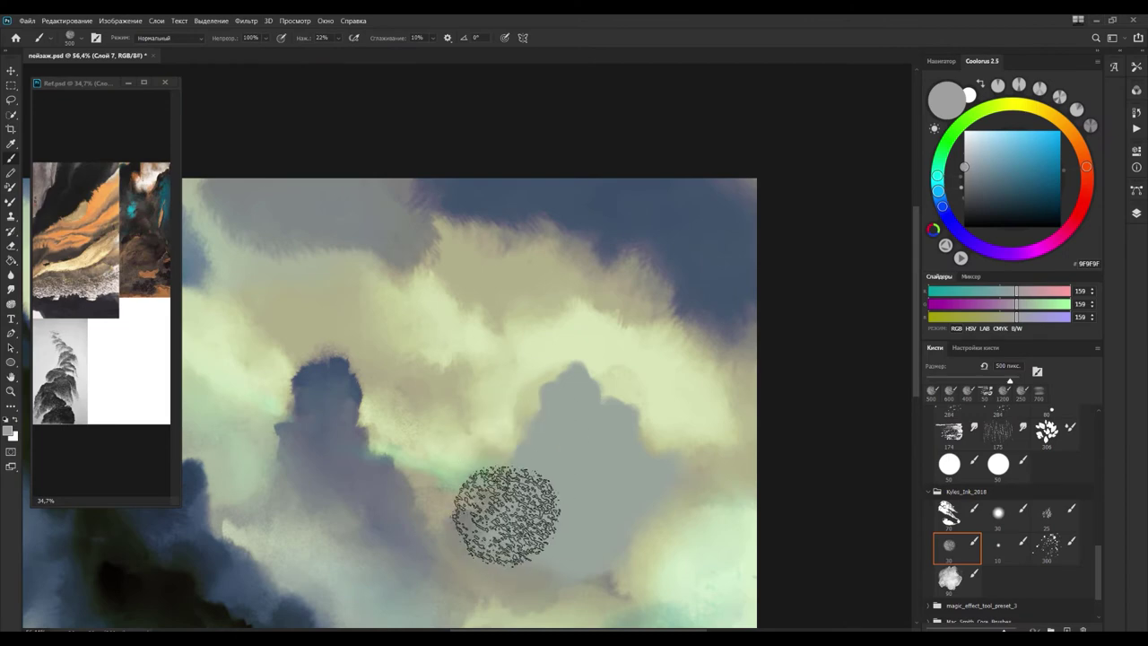
scroll(380, 277, down, 2)
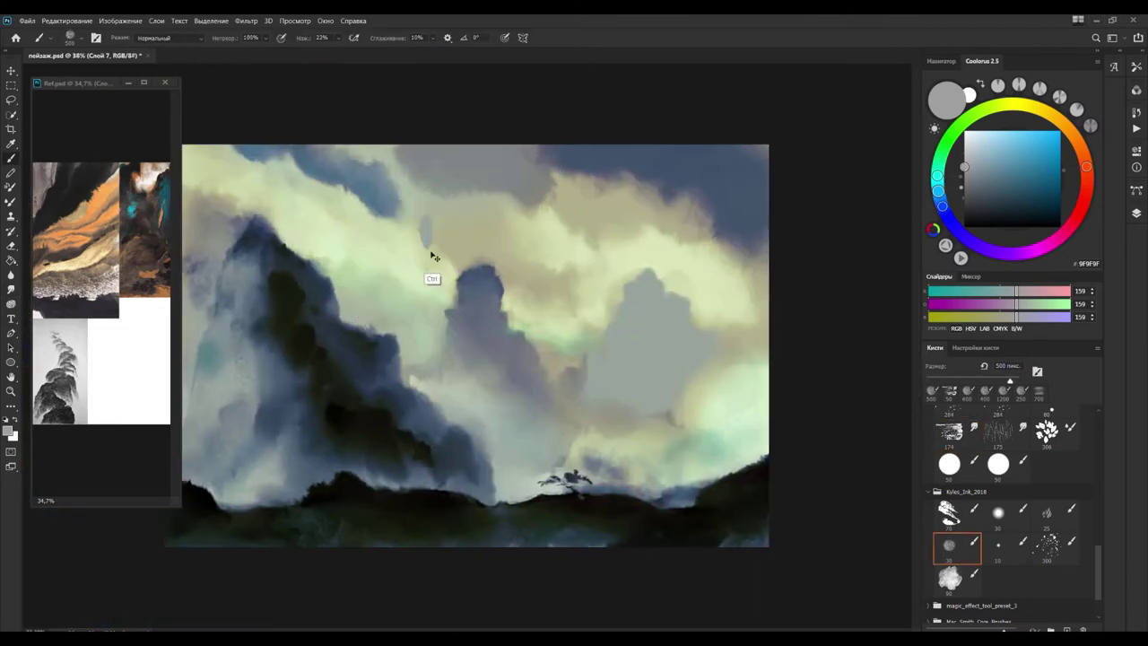
alt+click(375, 267)
Step: Load the grey shape as a selection, paint black on a new layer, and smudge it into a mountain
key(F7)
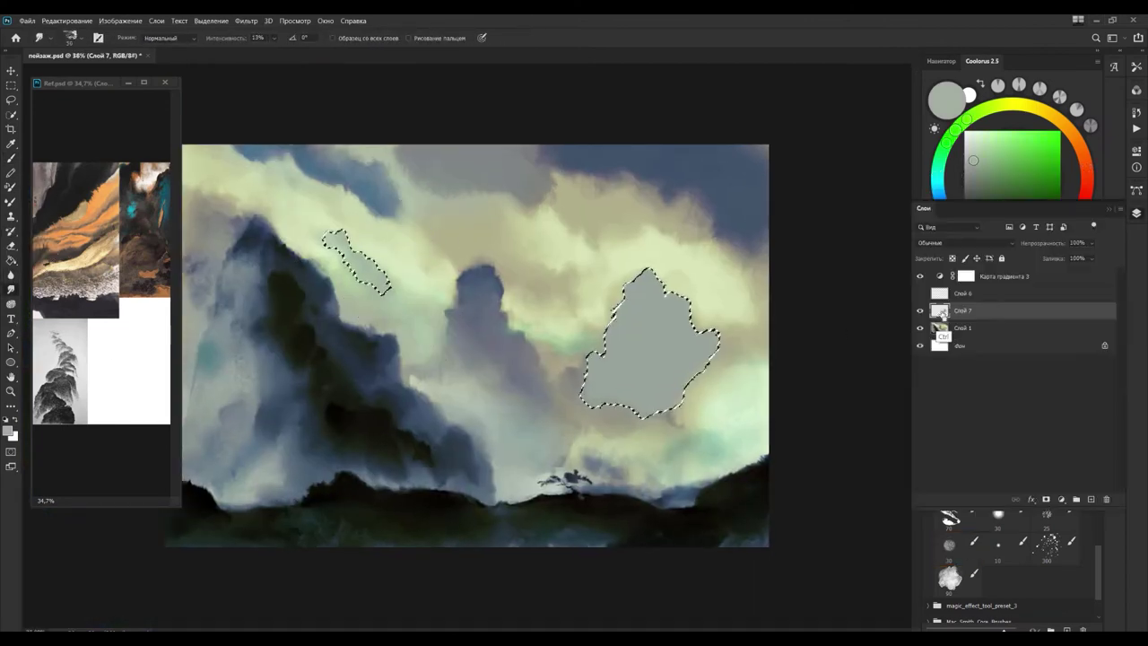
key(bracketright)
key(bracketright)
key(bracketright)
key(ctrl+shift+alt+n)
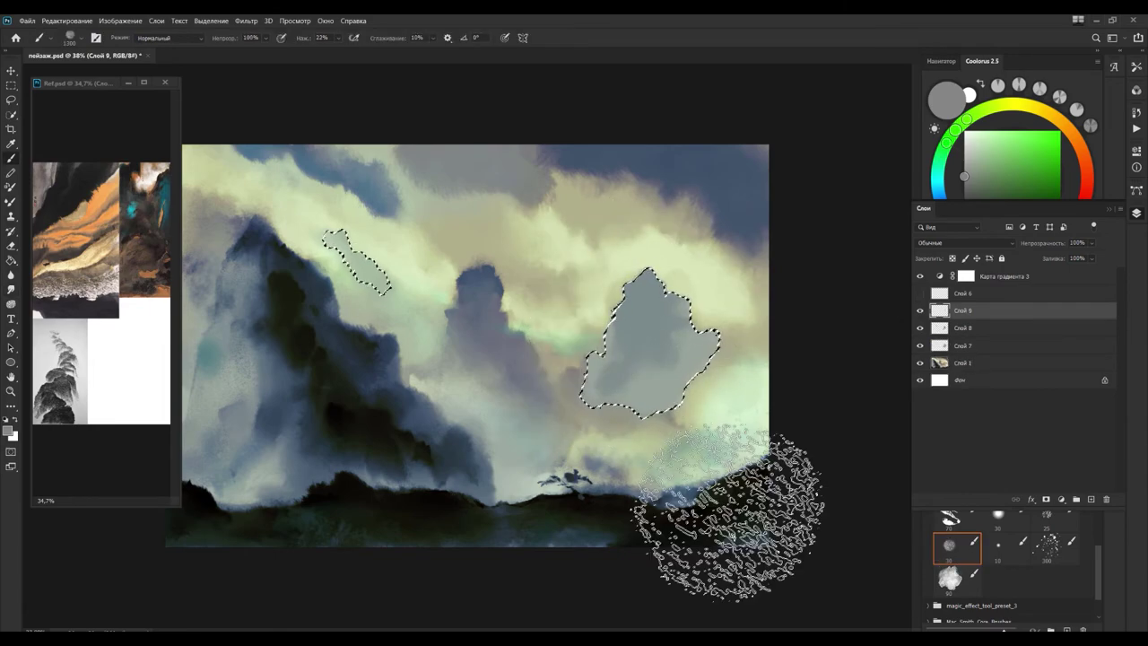
key(d)
mouse_move(646, 305)
mouse_down()
mouse_move(668, 346)
mouse_move(646, 289)
mouse_up()
key(r)
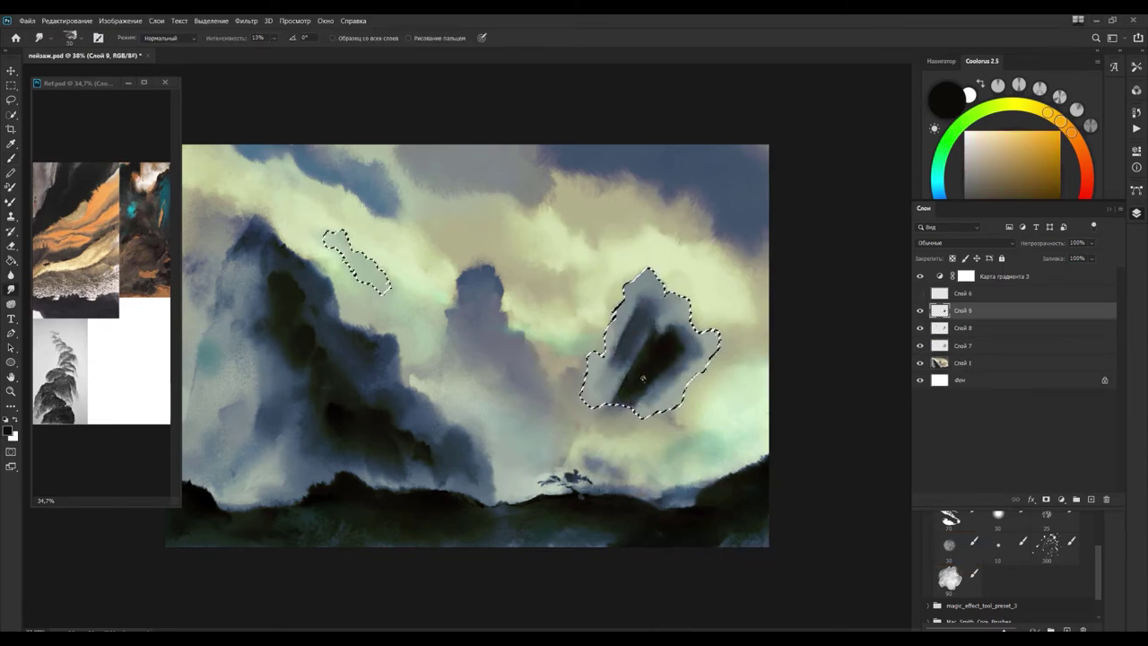
key(ctrl+d)
mouse_move(642, 379)
mouse_down()
mouse_move(718, 305)
mouse_move(635, 333)
mouse_up()
click(11, 289)
Step: Try a black-to-blue Gradient Map in Перекрытие, then delete it
click(1061, 499)
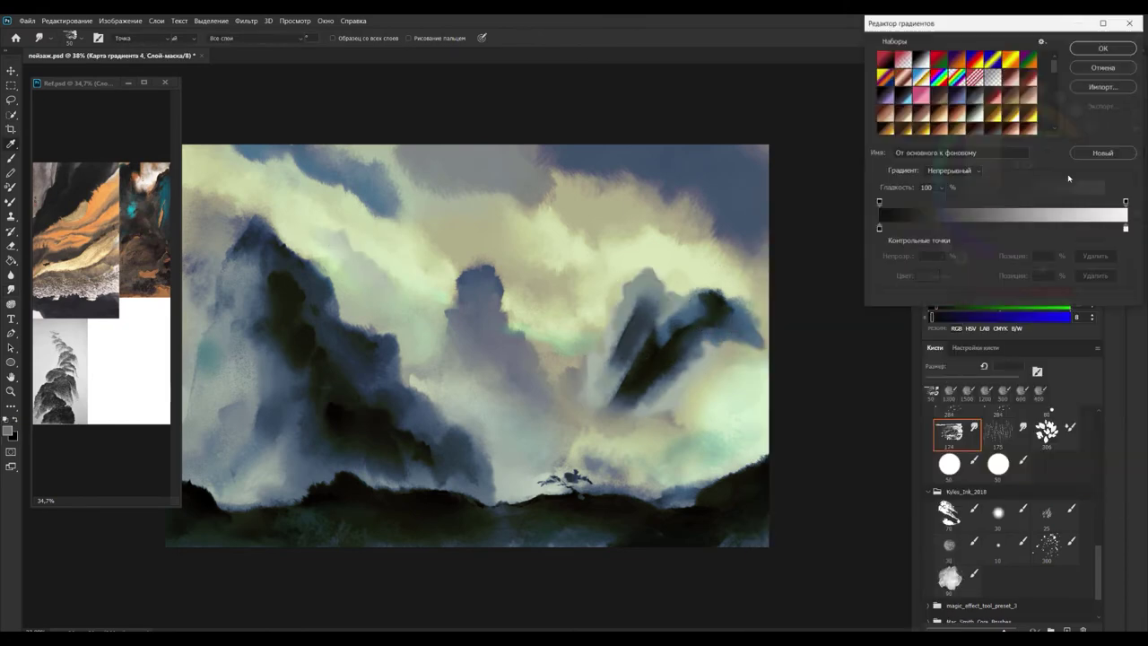
click(905, 61)
scroll(960, 90, down, 2)
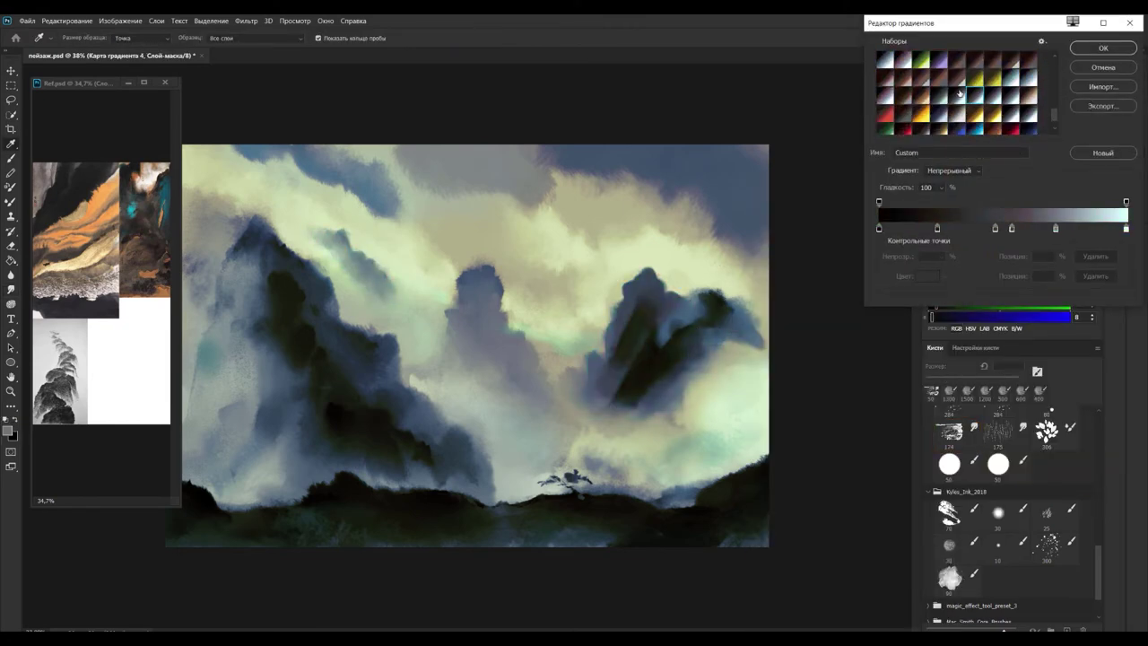
scroll(960, 99, down, 1)
click(1029, 108)
key(Return)
click(987, 242)
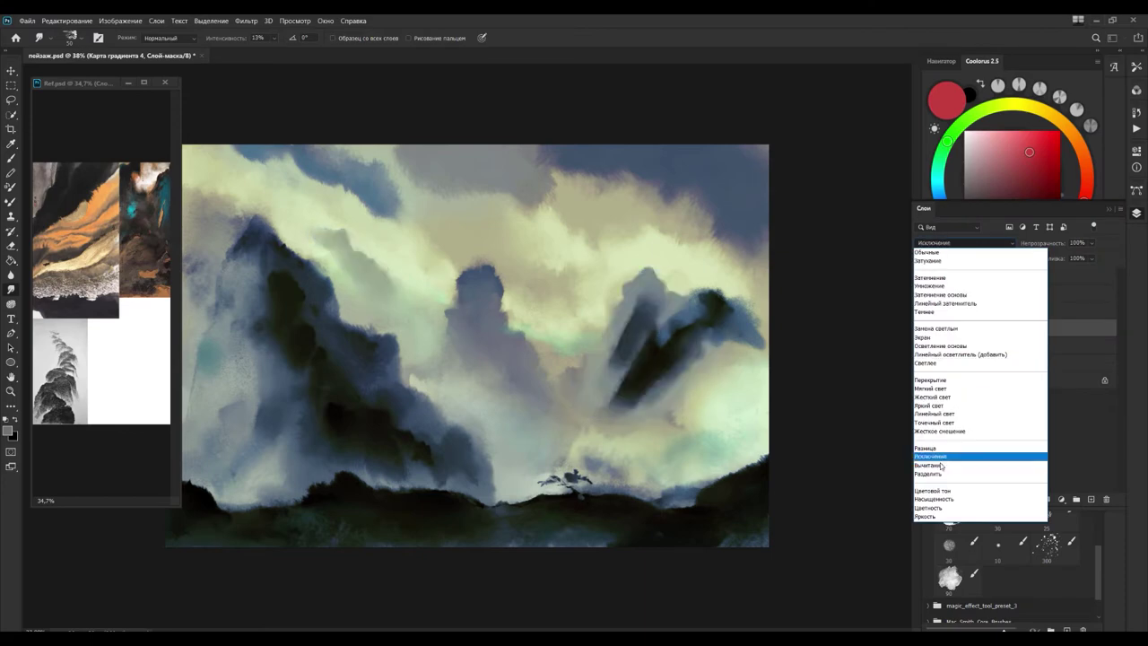
click(953, 381)
key(Delete)
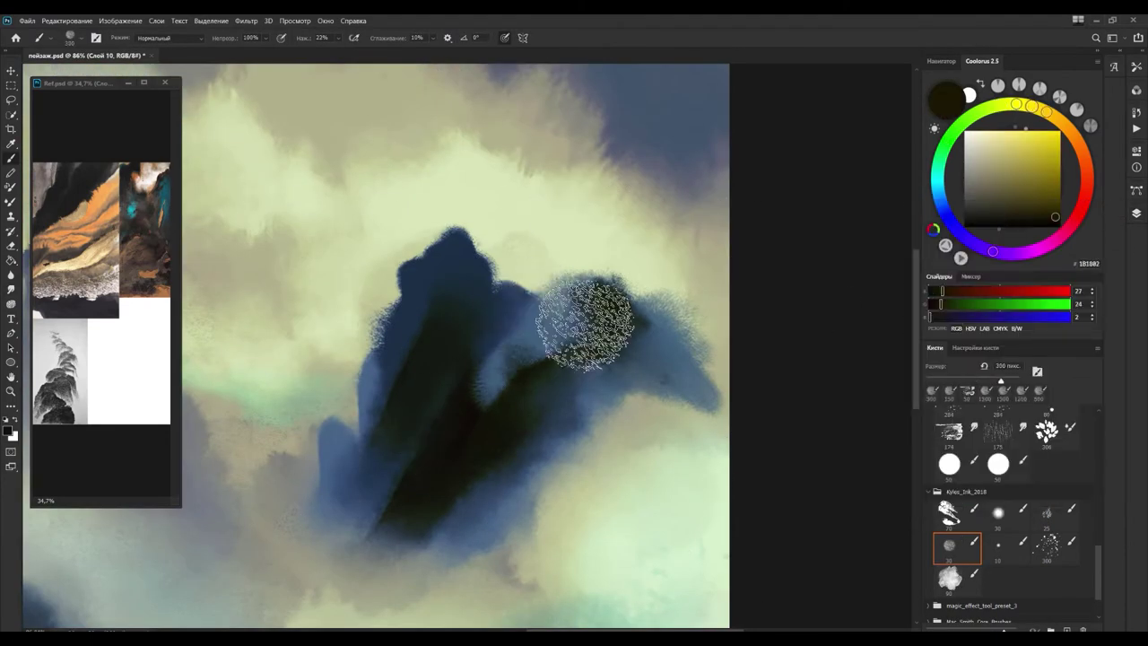
Step: On a new layer, paint dark navy ink over the right peak and smudge a drip down it
key(F7)
key(ctrl+shift+alt+n)
alt+click(487, 308)
key(F7)
key(bracketright)
key(bracketright)
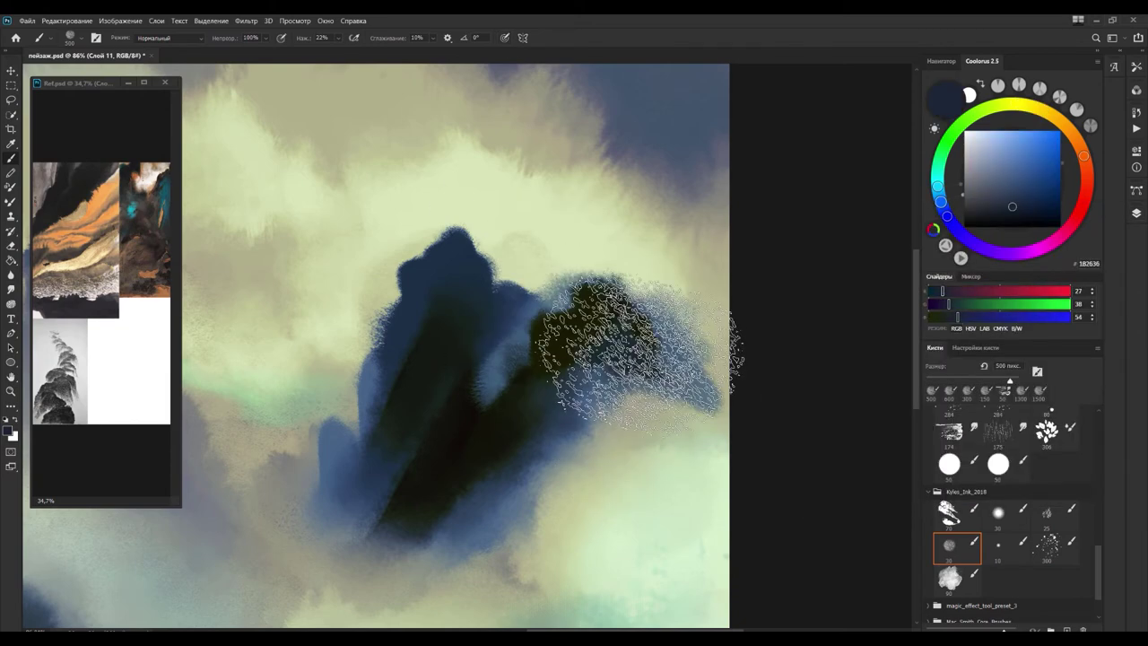
mouse_move(637, 346)
mouse_down()
mouse_move(589, 436)
mouse_move(487, 526)
mouse_up()
drag(628, 395, 682, 406)
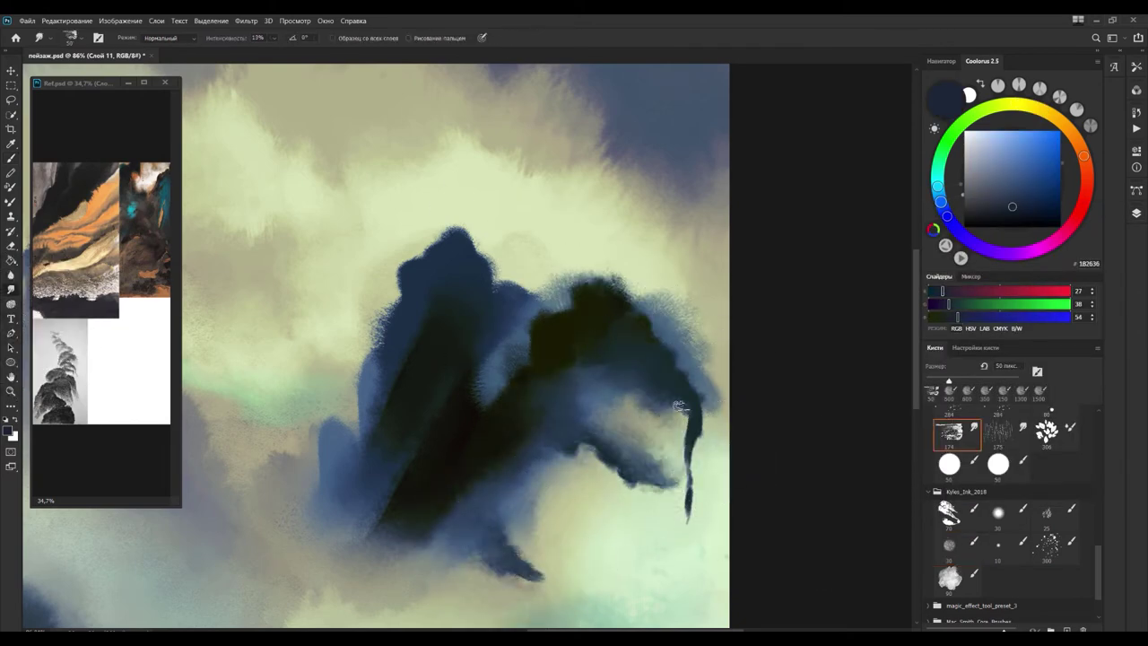
scroll(592, 433, down, 3)
Step: Paint dark green ink-brush strokes on the middle peak and smudge them into rocky clefts
key(b)
click(957, 548)
click(1016, 209)
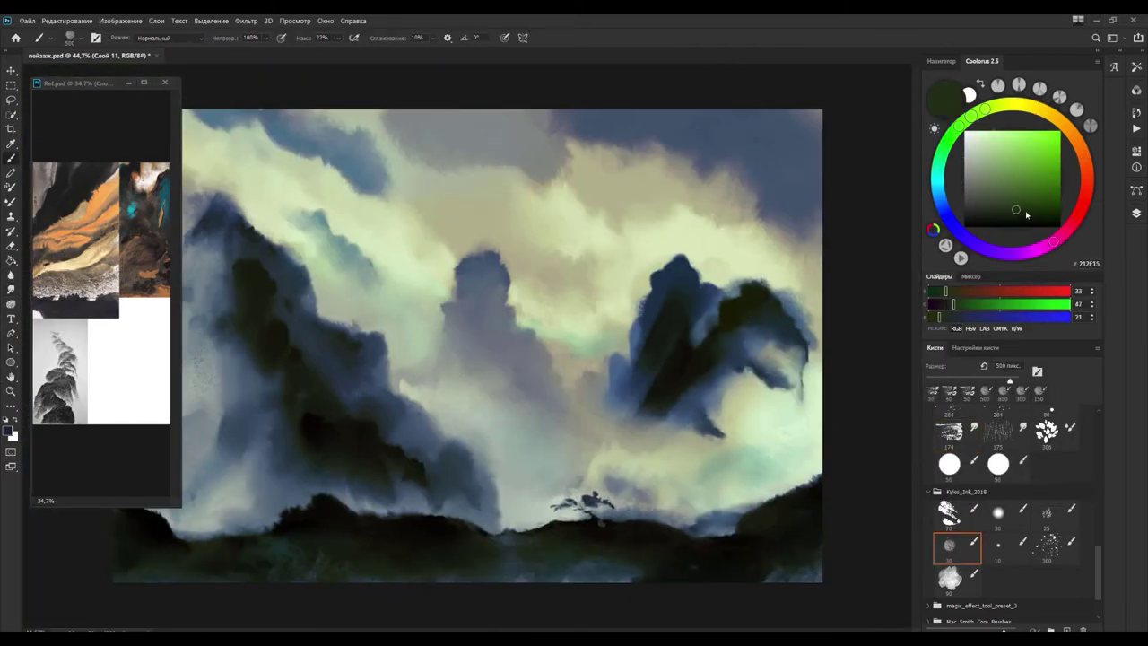
drag(514, 417, 519, 480)
drag(536, 413, 556, 461)
key(ctrl+z)
key(ctrl+z)
drag(511, 346, 564, 447)
drag(480, 296, 496, 390)
click(11, 289)
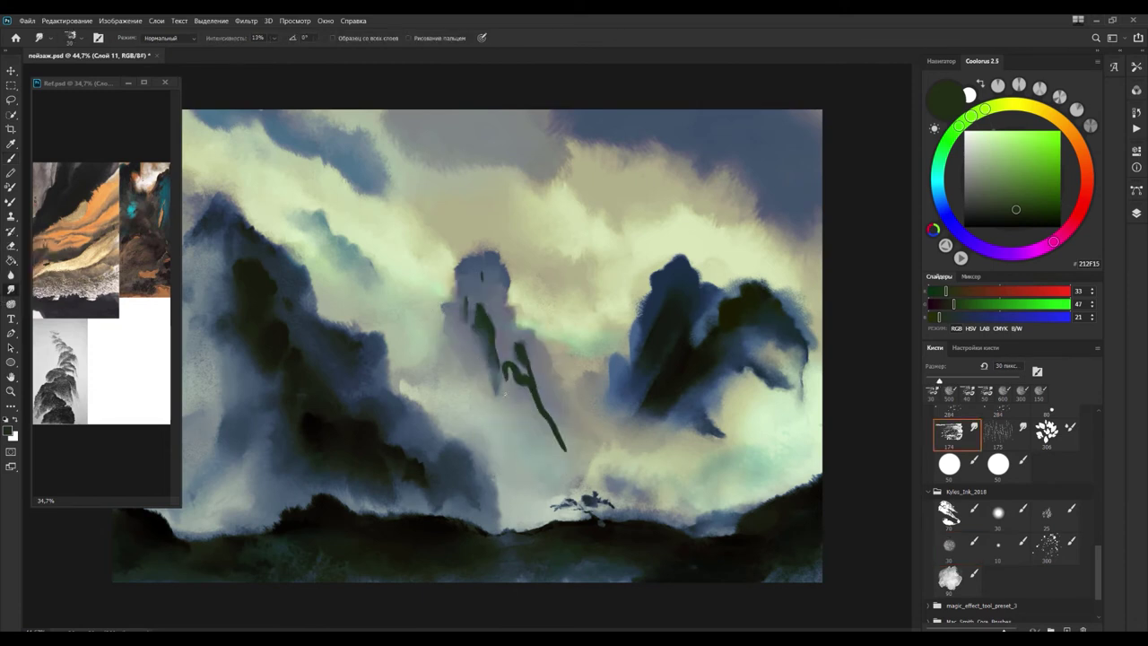
Step: Sample the blue-grey from the painting, shrink the brush to 500 px, and zoom out
key(b)
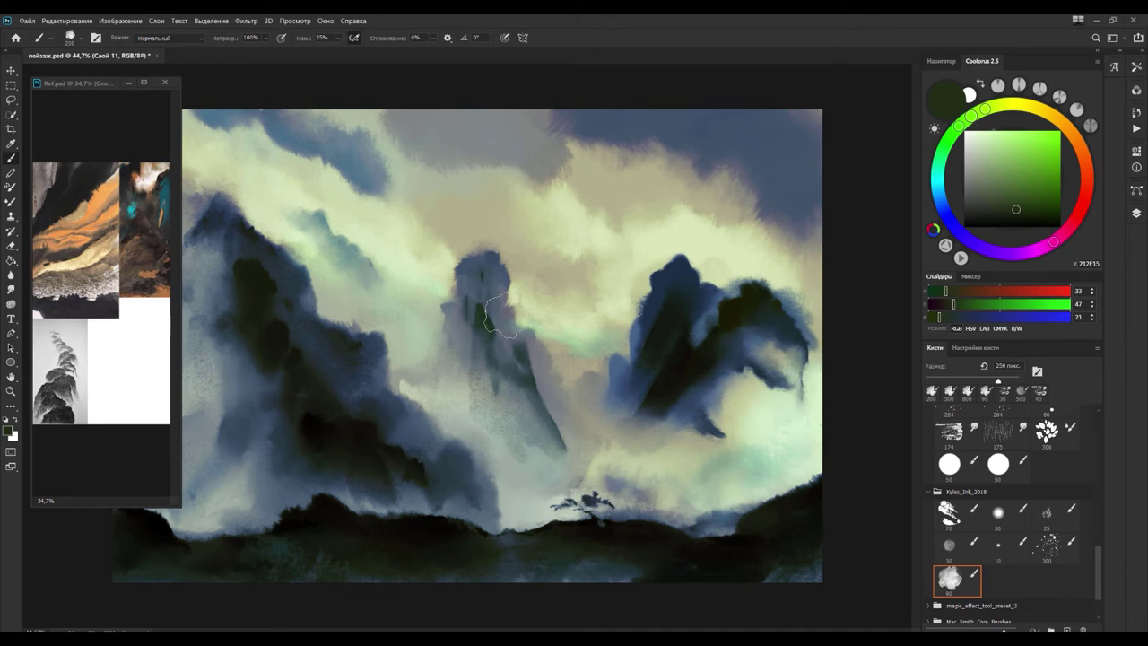
alt+click(565, 402)
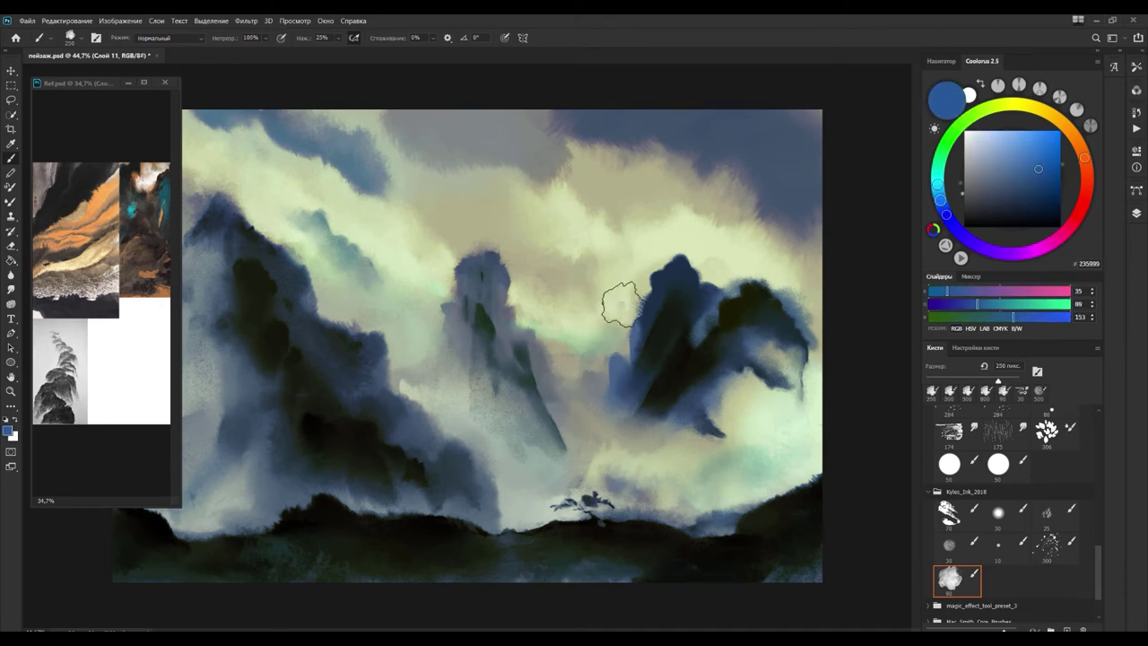
key(bracketleft)
key(bracketleft)
key(bracketleft)
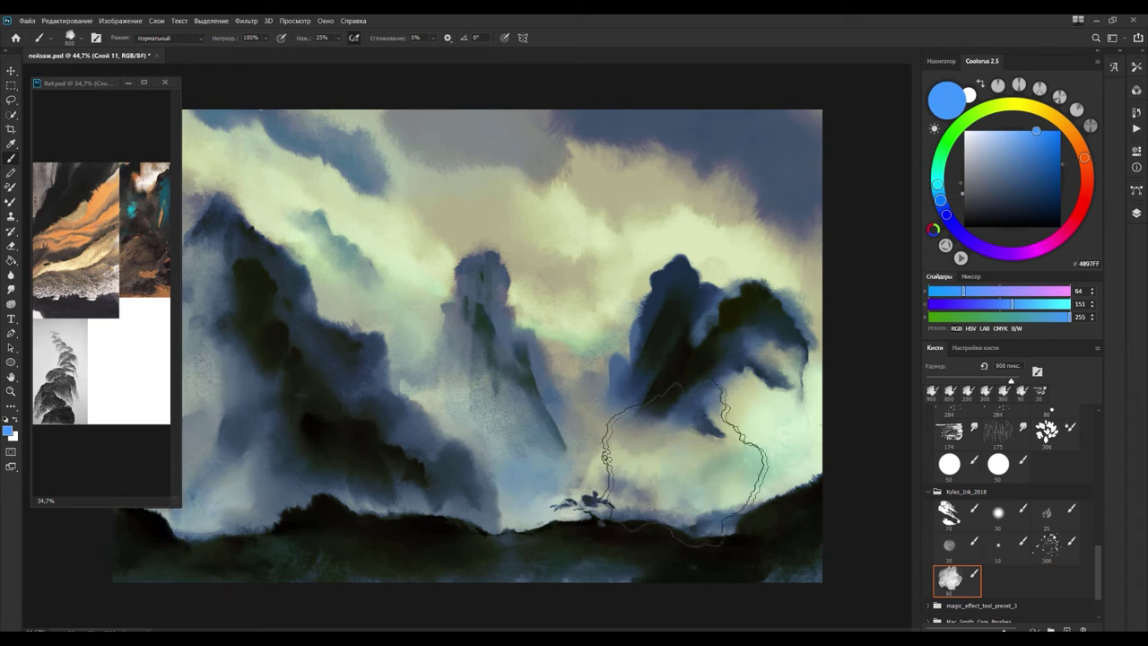
key(ctrl+minus)
Step: Sample muted greens, blues and light cyan, then brush pale mist over the right peak
click(1036, 317)
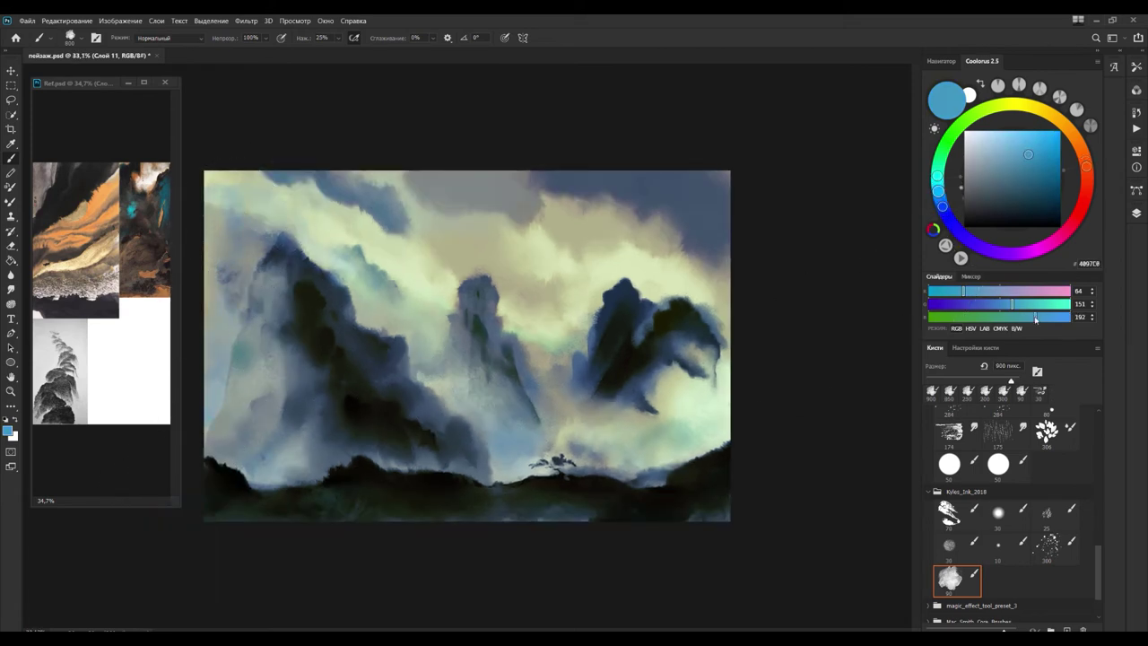
alt+click(413, 224)
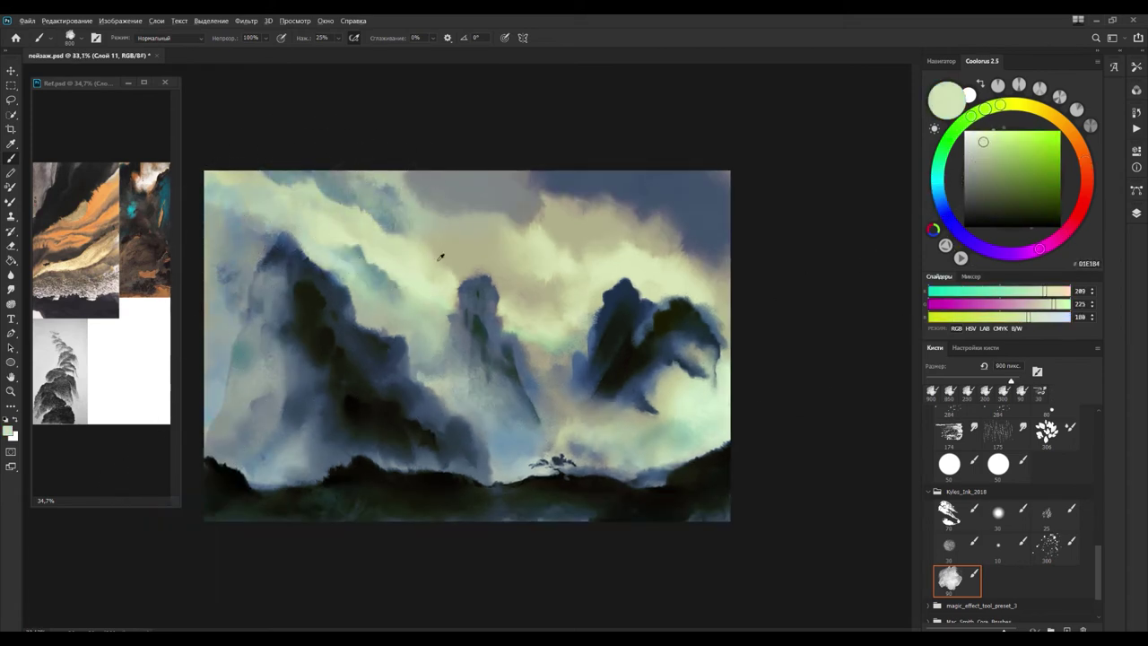
alt+click(579, 352)
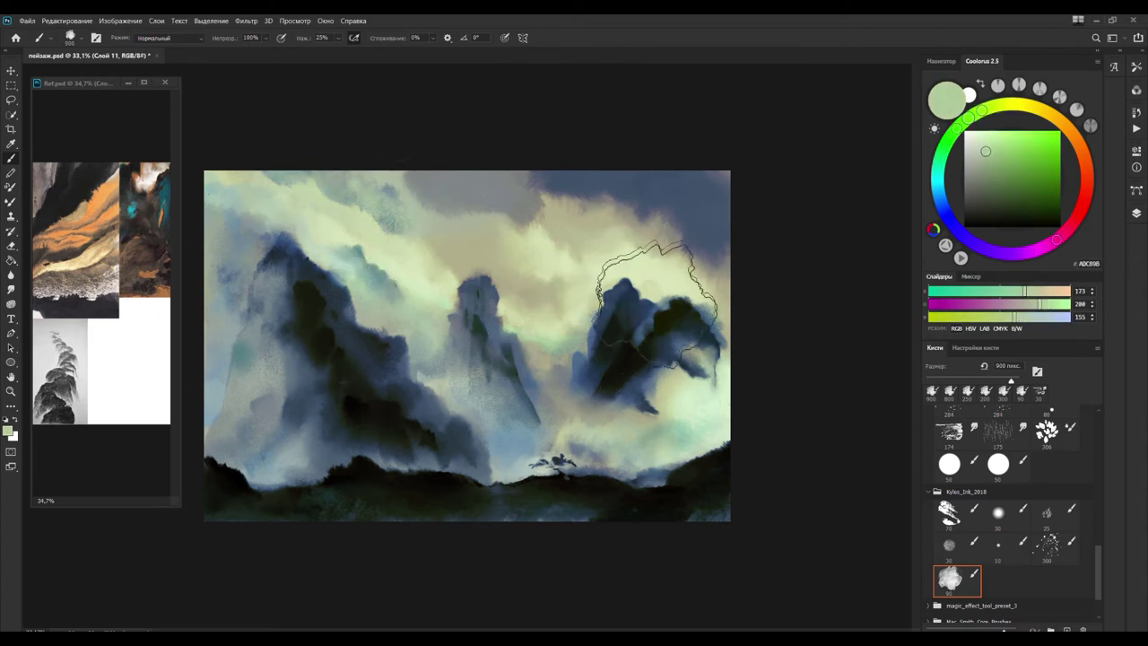
alt+click(704, 359)
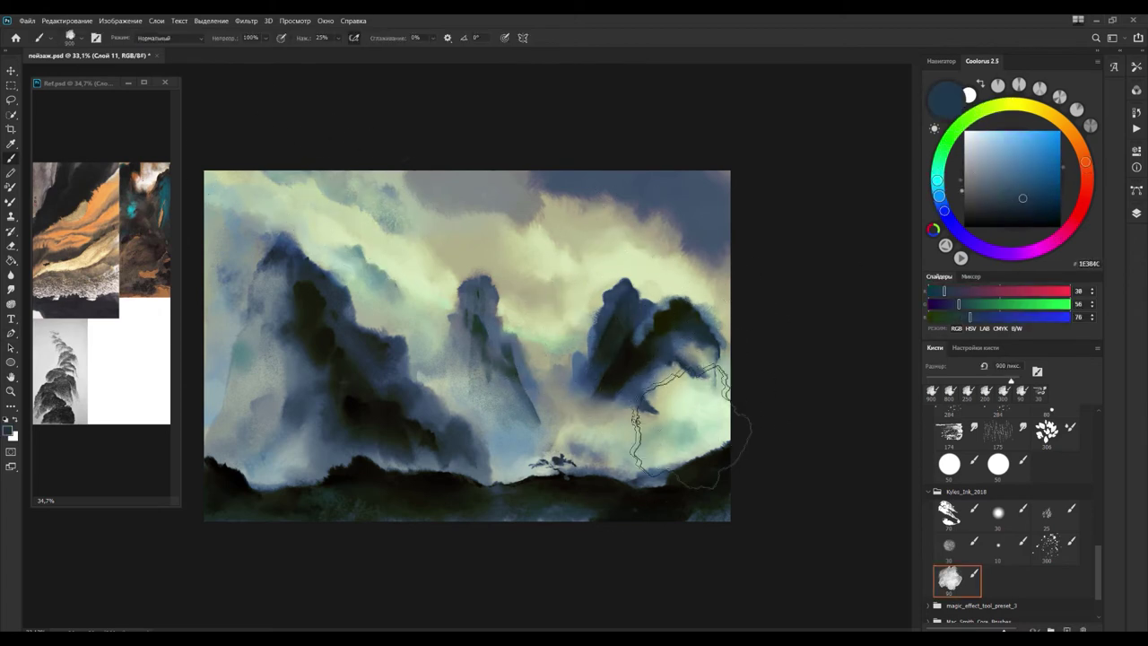
alt+click(647, 350)
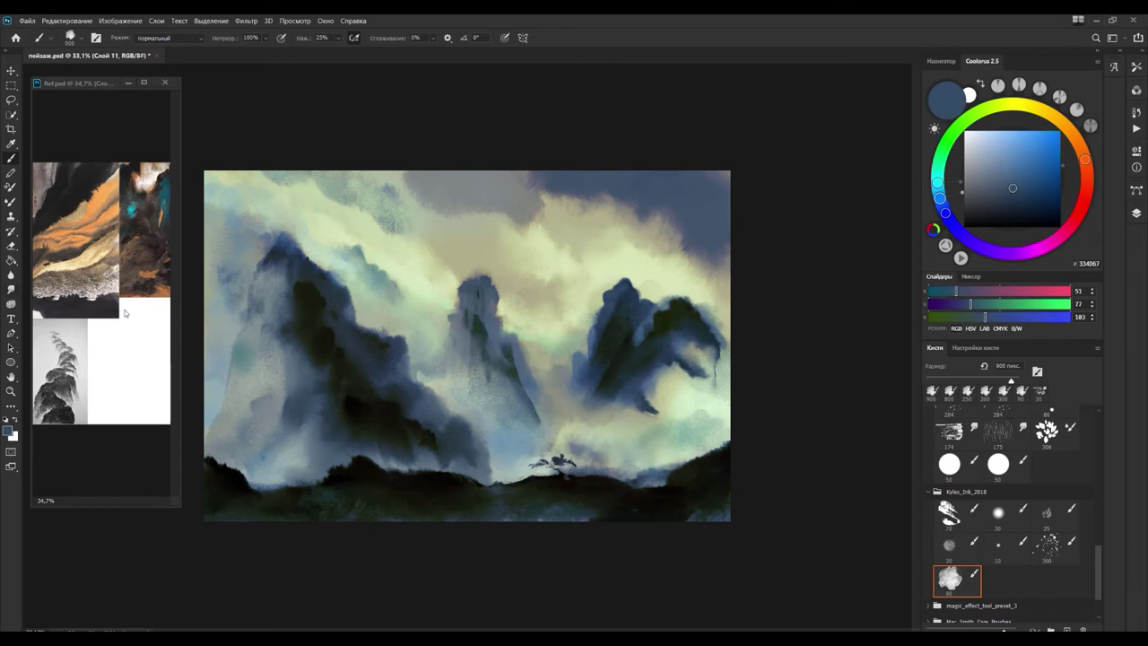
click(13, 158)
alt+click(483, 325)
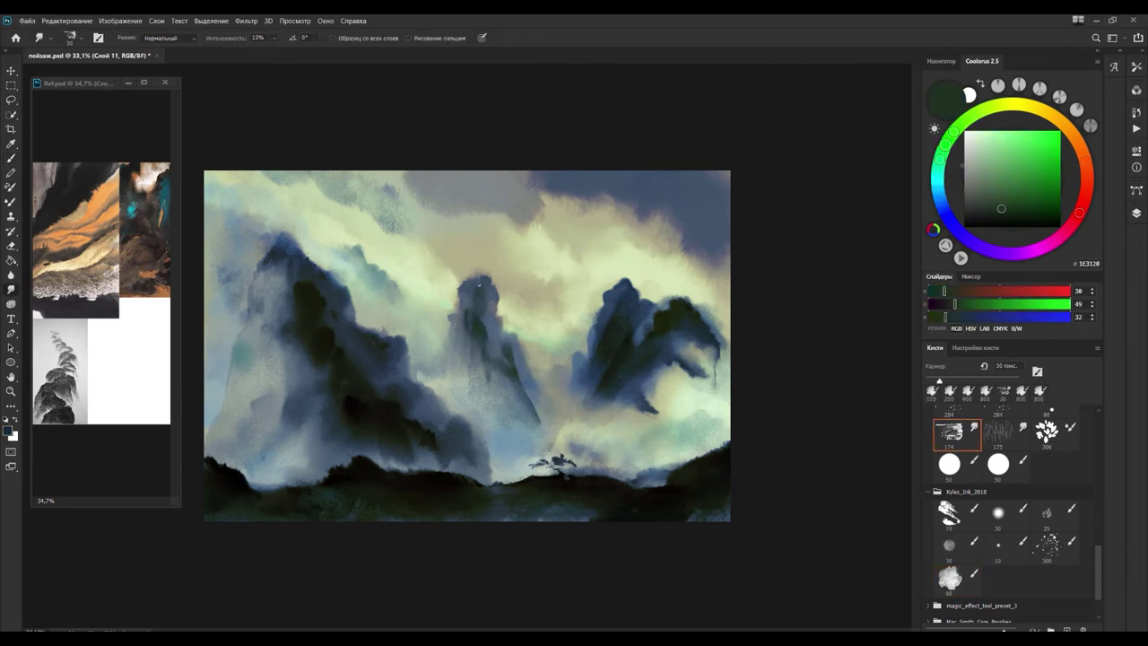
alt+click(268, 352)
key(b)
alt+click(385, 248)
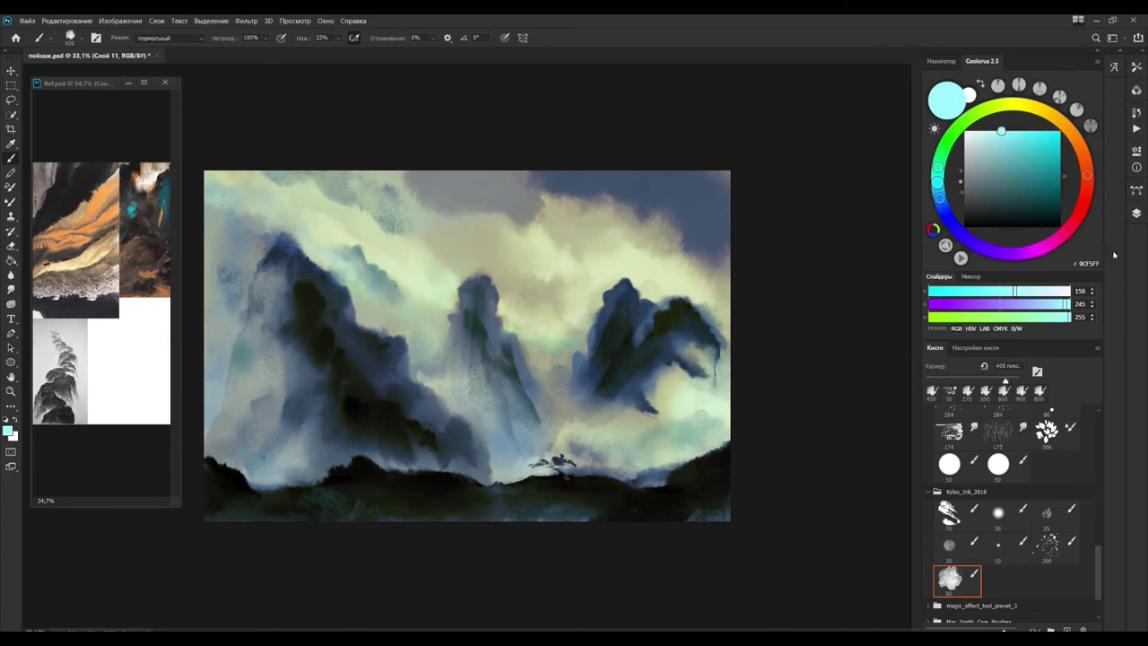
Step: Select painted layers 12, 9, 10 and 7 and merge them into Слой 1
click(1136, 212)
ctrl+click(933, 364)
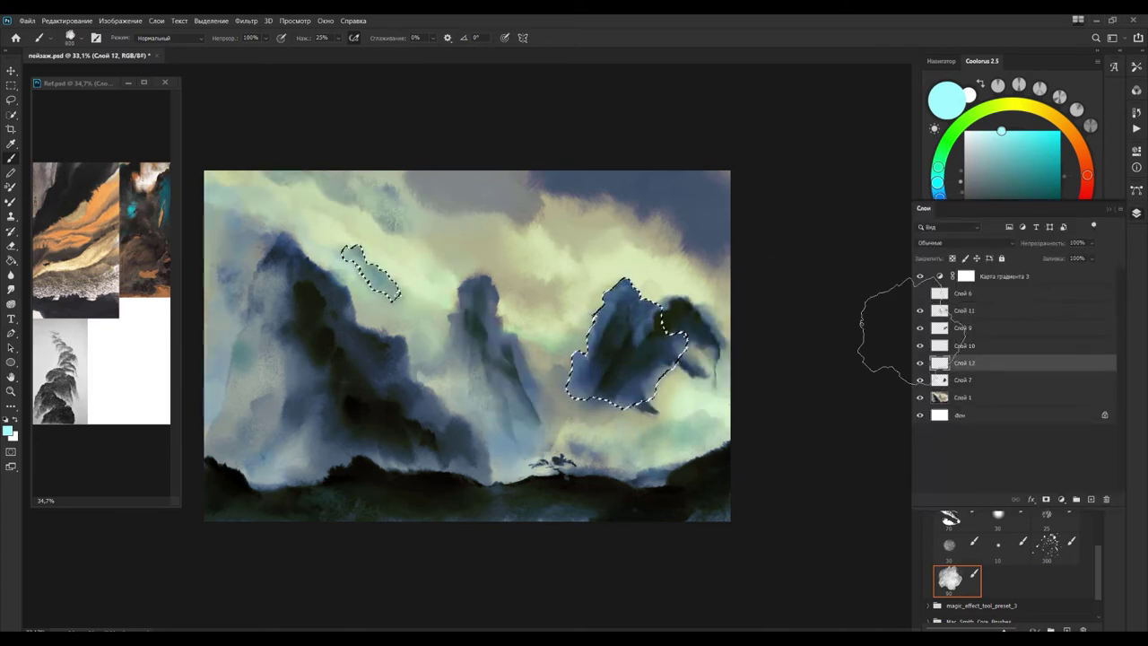
key(ctrl+bracketright)
key(ctrl+bracketright)
key(m)
key(ctrl+d)
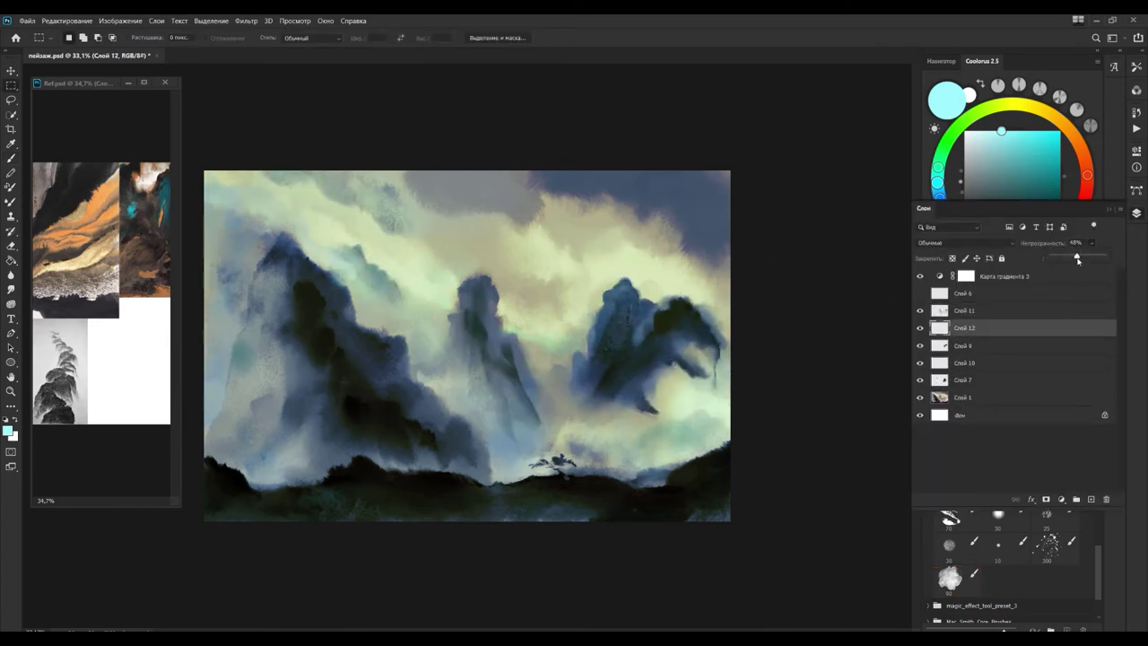
key(ctrl+e)
key(ctrl+e)
key(ctrl+e)
key(ctrl+e)
key(ctrl+e)
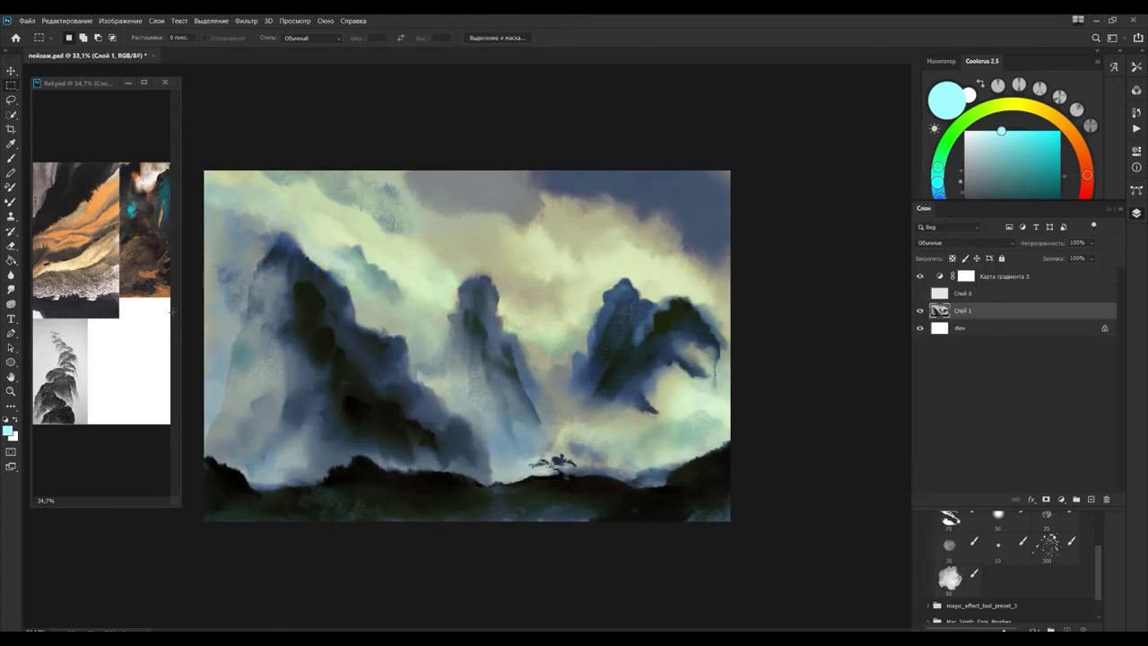
Step: Add a second gradient map and apply a gradient preset to it
alt+click(516, 370)
key(ctrl+shift+alt+n)
scroll(516, 370, up, 2)
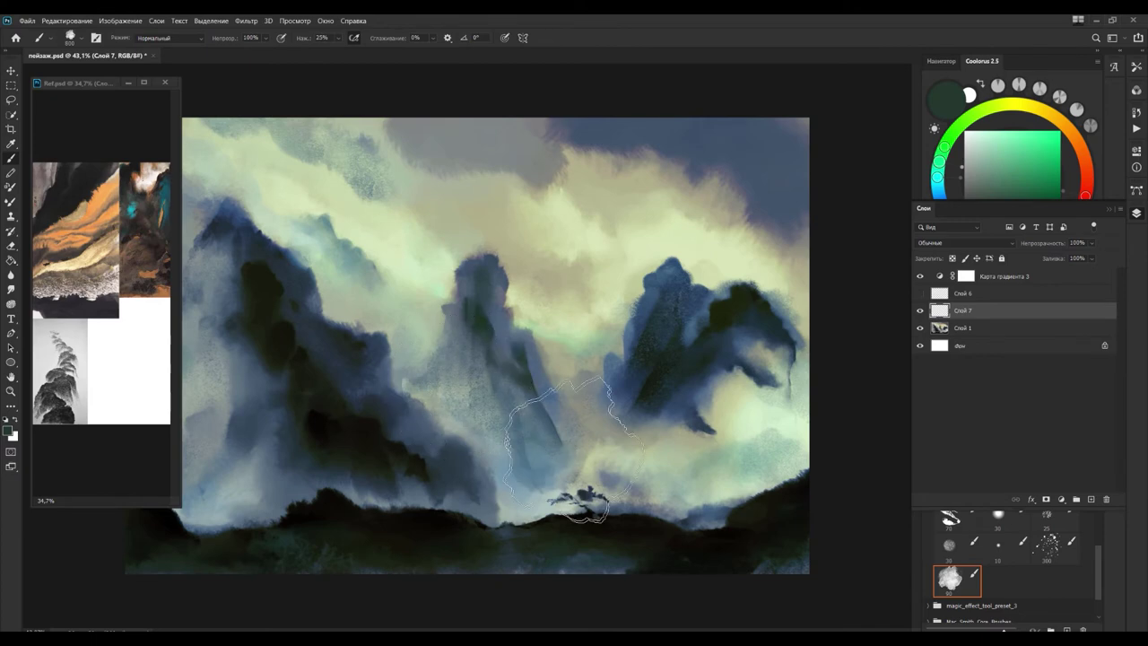
scroll(820, 256, down, 2)
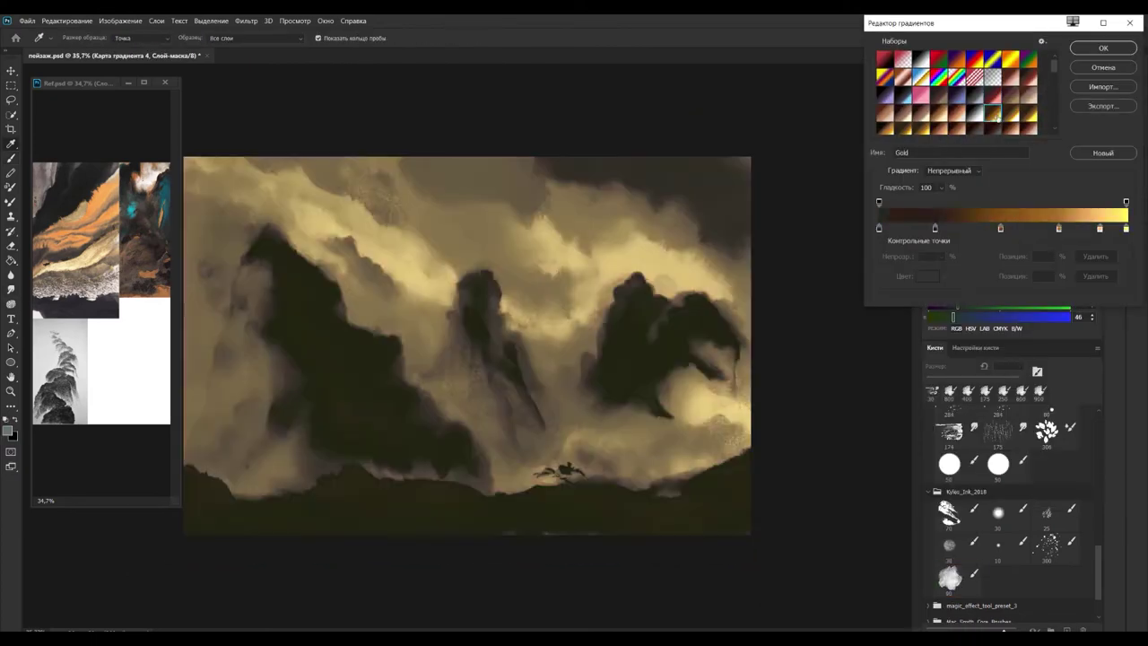
click(918, 77)
click(1104, 48)
Step: Blend the gradient map in Цветность mode at 50% opacity
click(964, 242)
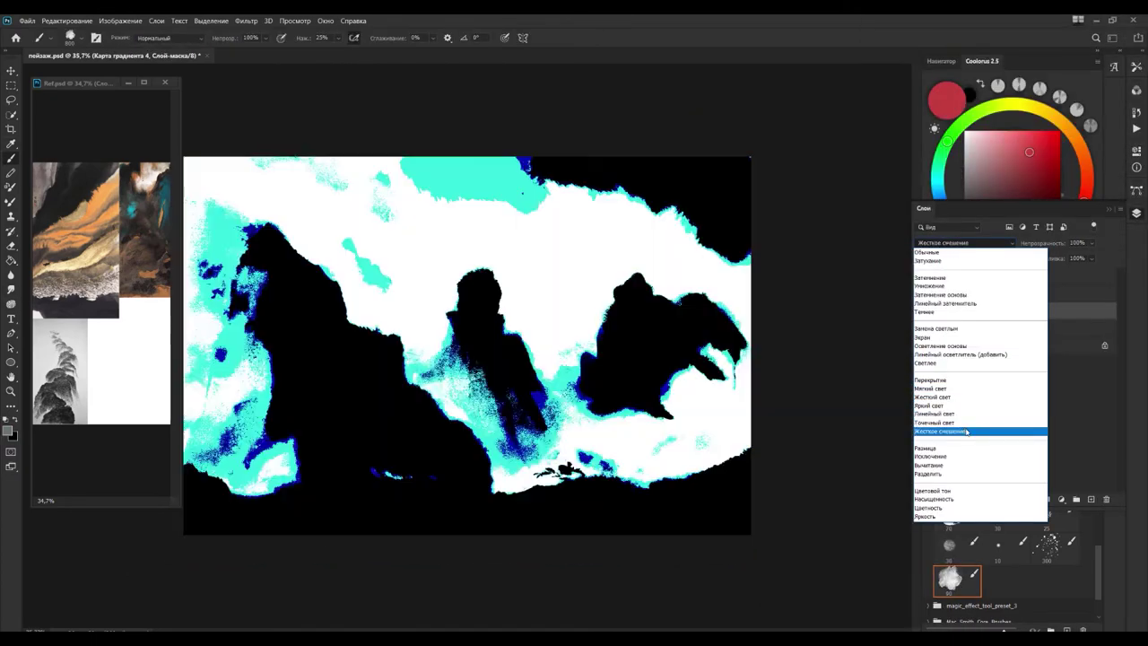
click(928, 507)
key(5)
key(e)
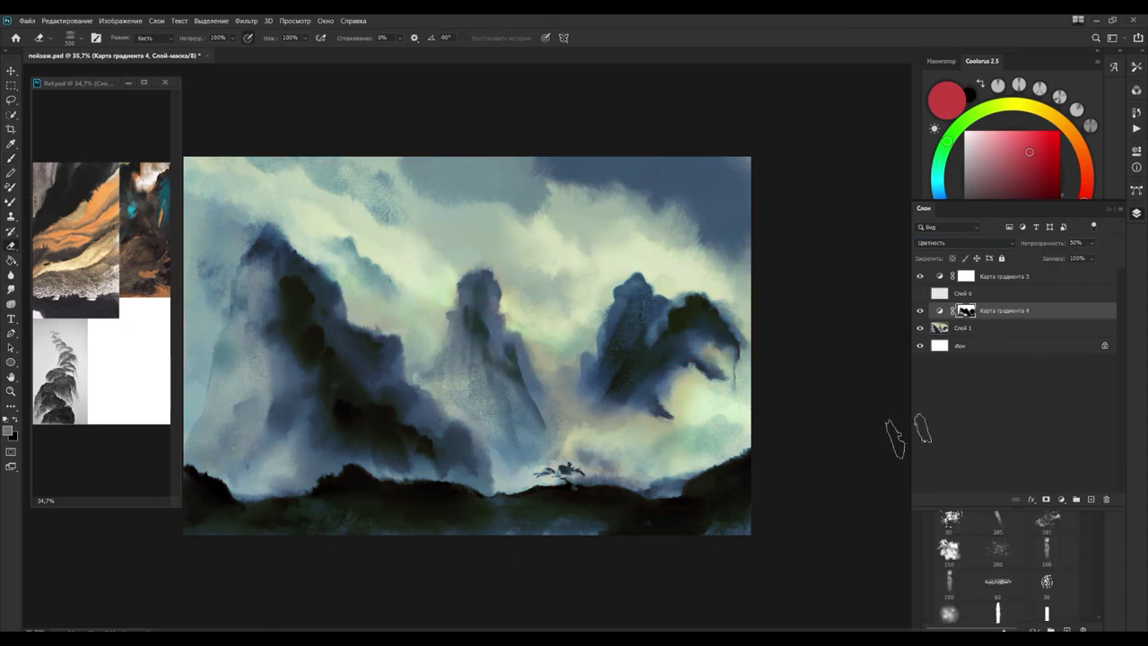
key(Delete)
key(r)
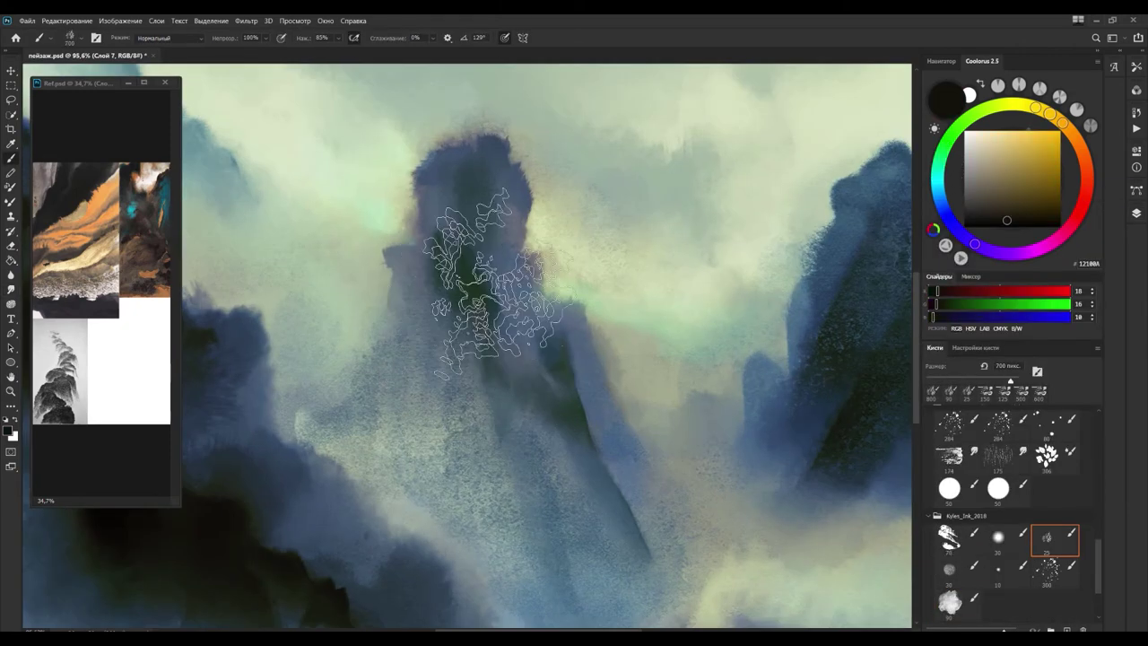
Step: Paint a thin dark green crack down the central peak's face with a small brush
alt+click(494, 278)
key(bracketleft)
key(bracketleft)
key(bracketleft)
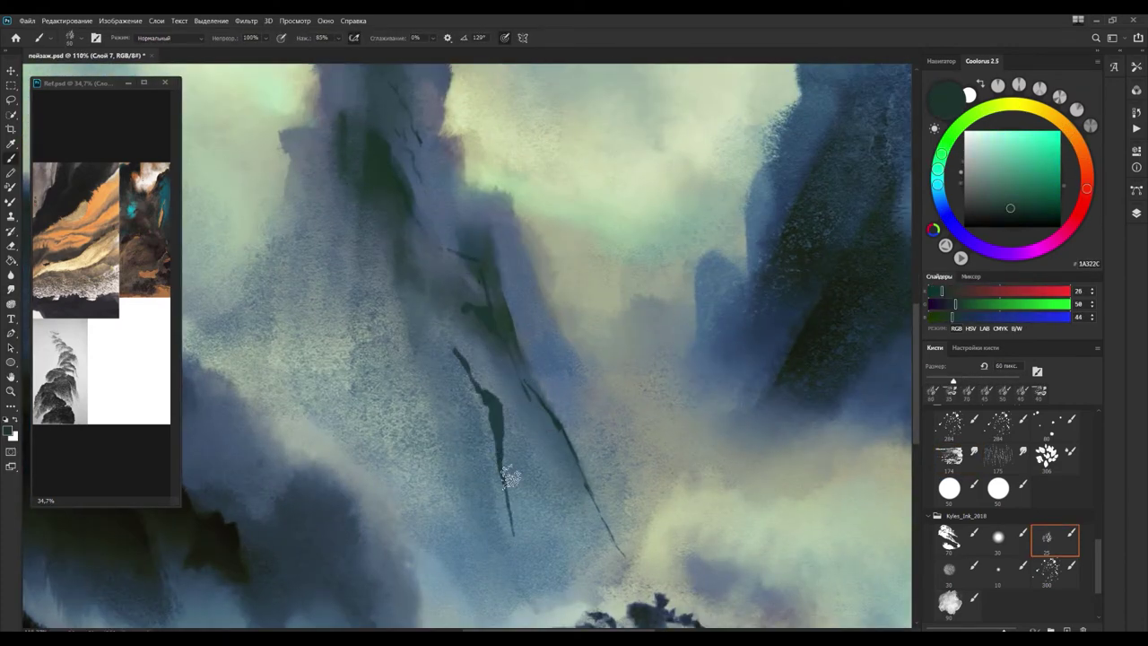
drag(501, 370, 531, 418)
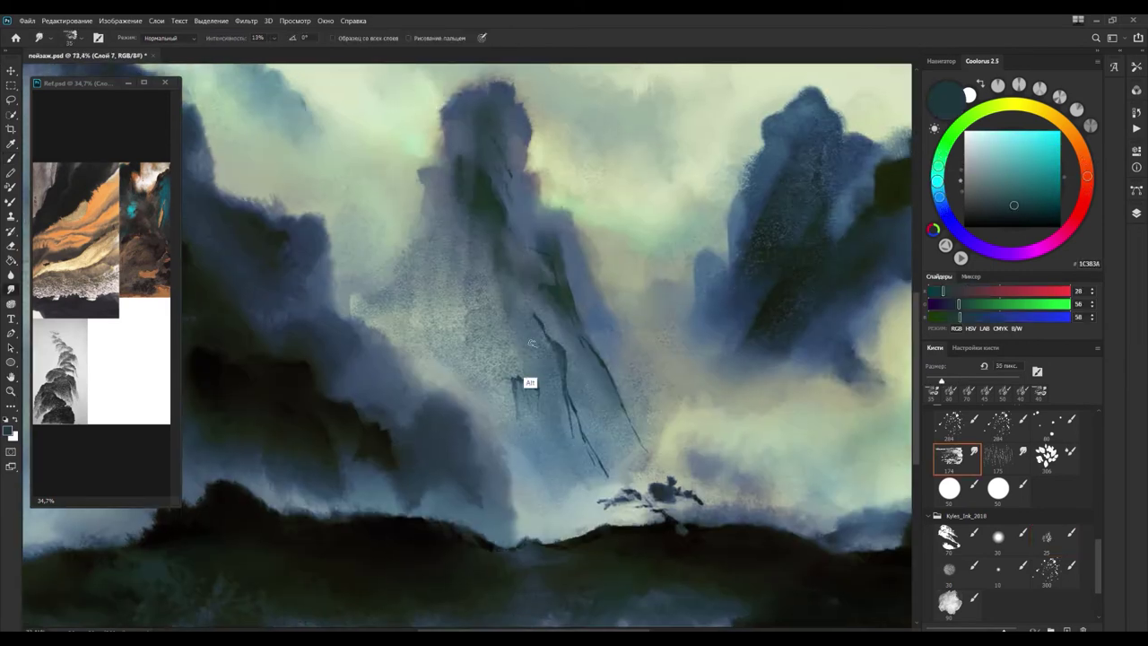
key(b)
alt+click(478, 458)
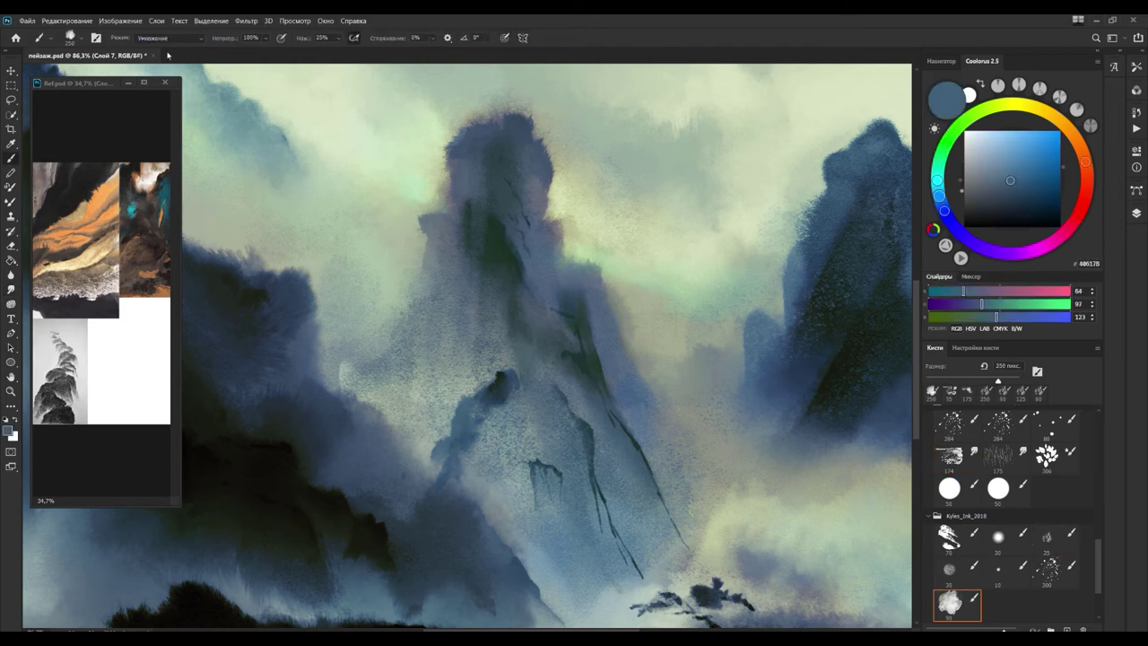
key(shift+alt+n)
Step: Smudge dark near-black green ink patches into the central mountain with a 175 px brush
alt+click(515, 412)
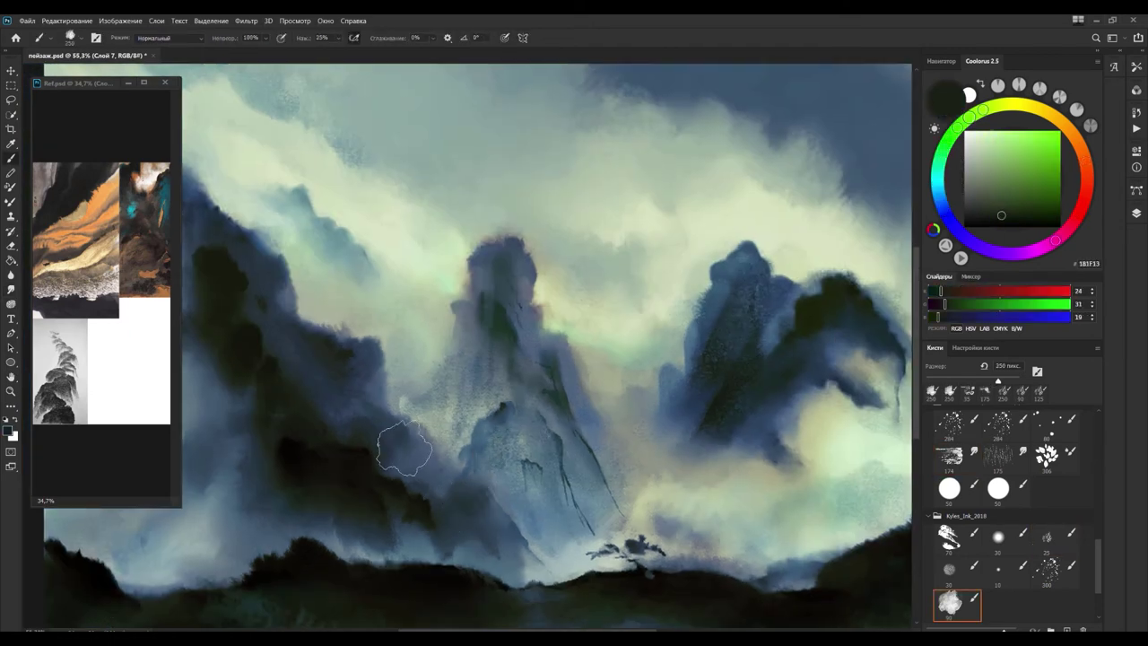
key(b)
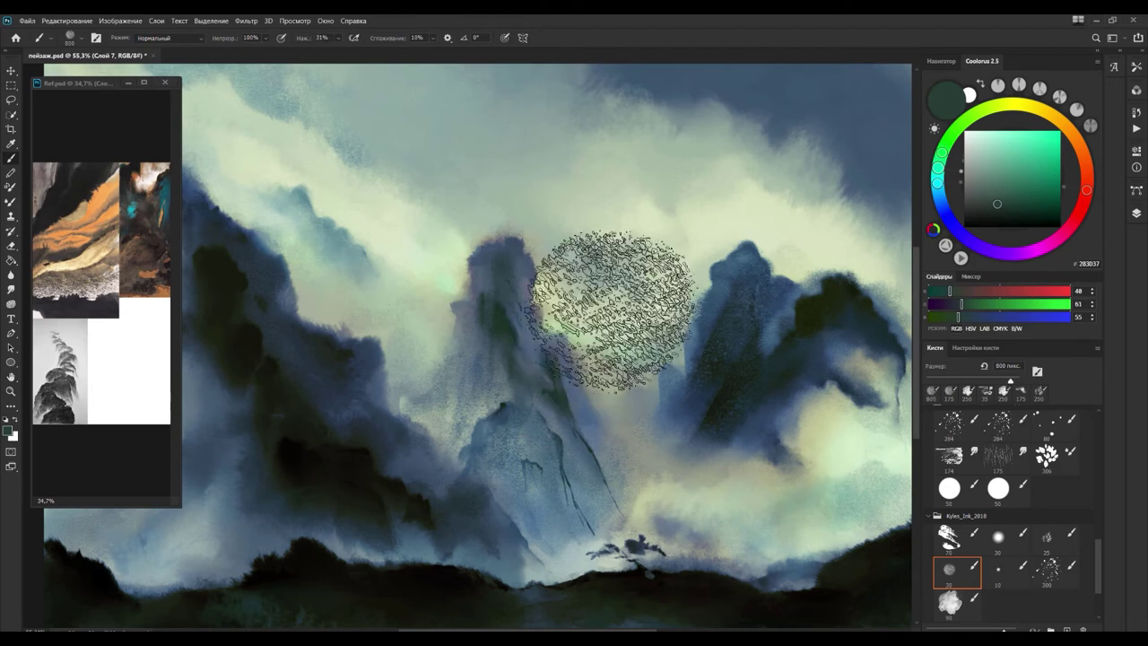
key(comma)
alt+click(520, 394)
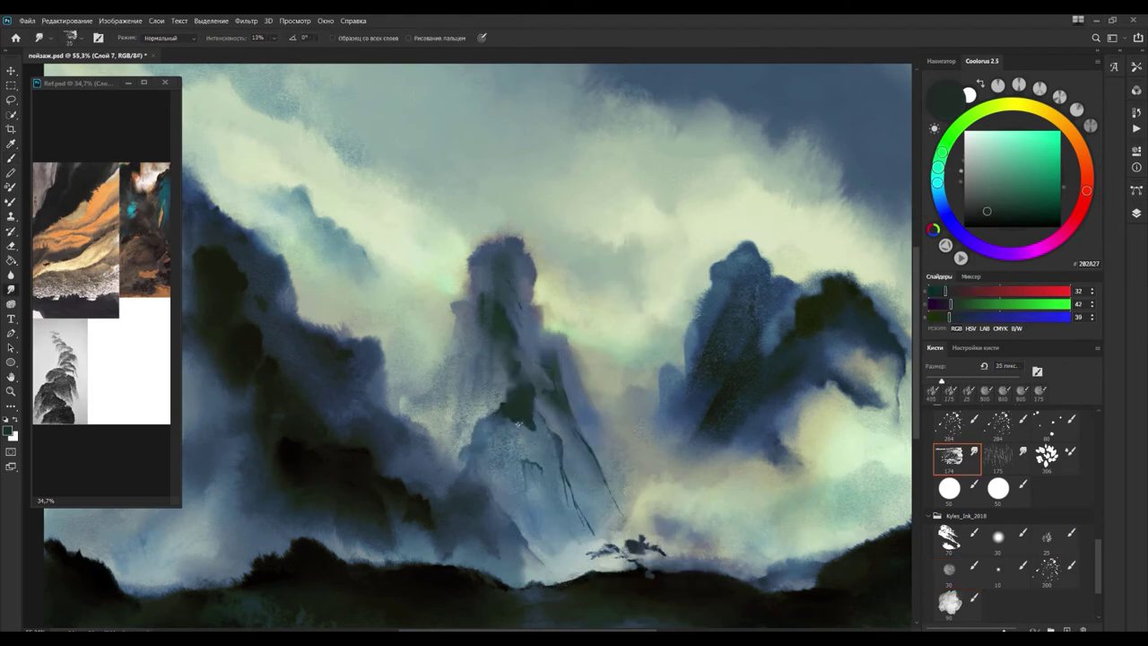
drag(1066, 137, 1003, 105)
click(997, 212)
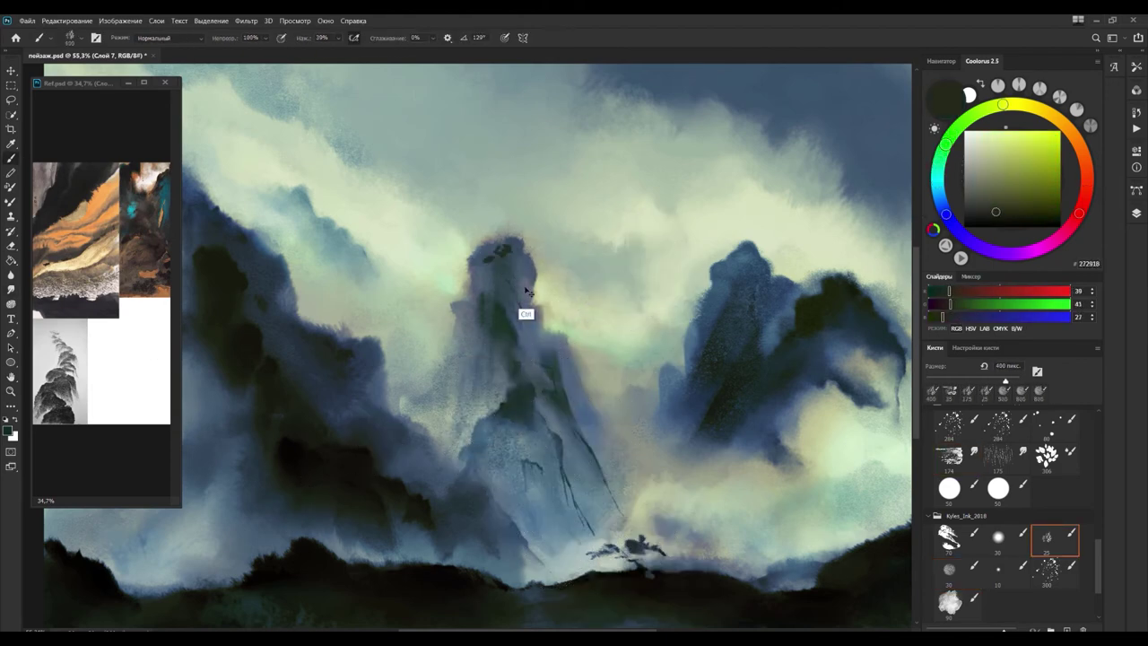
key(r)
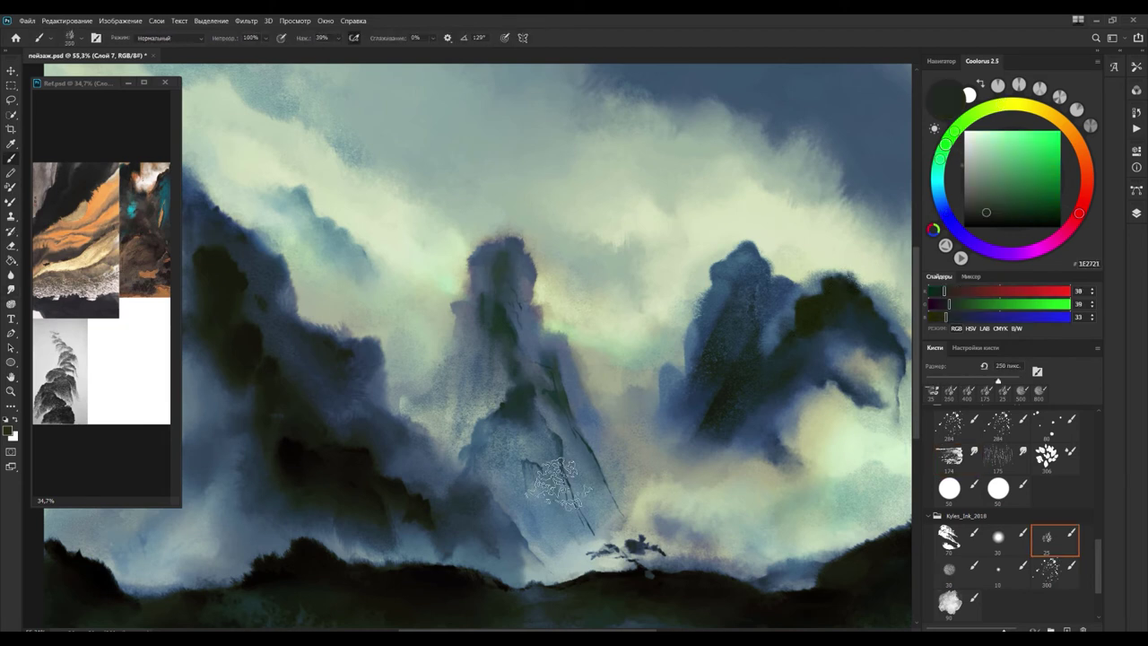
drag(529, 430, 556, 512)
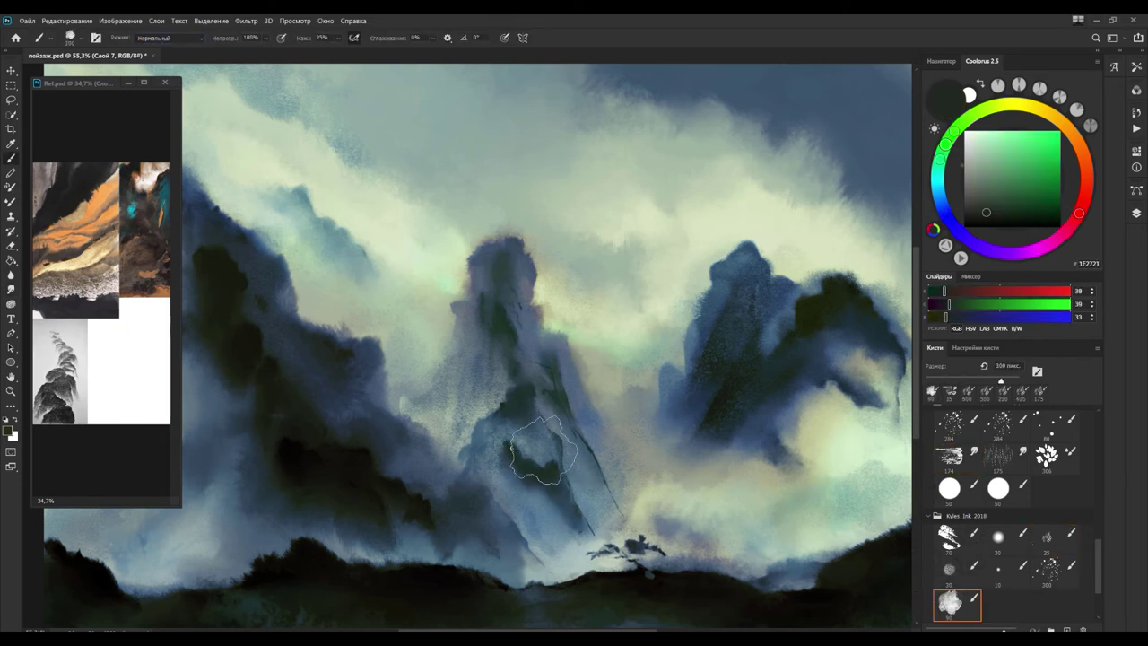
Step: Sample near-black and dark slate blue and paint dark strokes onto the left mountain
alt+click(319, 273)
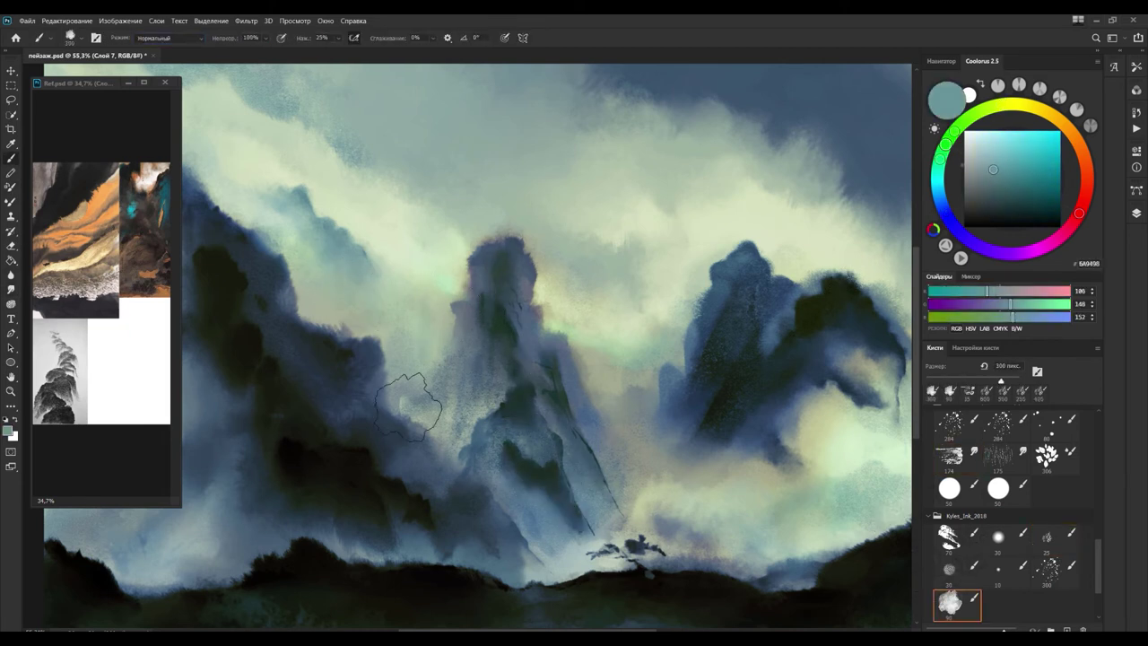
alt+click(398, 487)
alt+scroll(271, 329, down, 2)
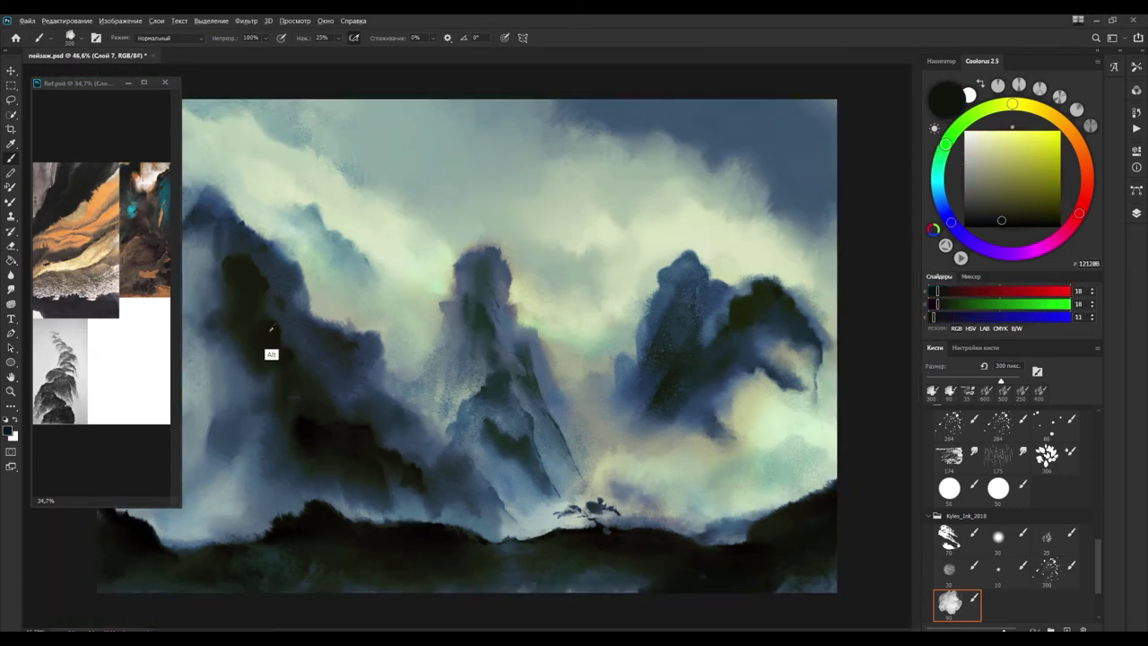
alt+click(271, 329)
alt+scroll(271, 329, down, 3)
alt+click(260, 341)
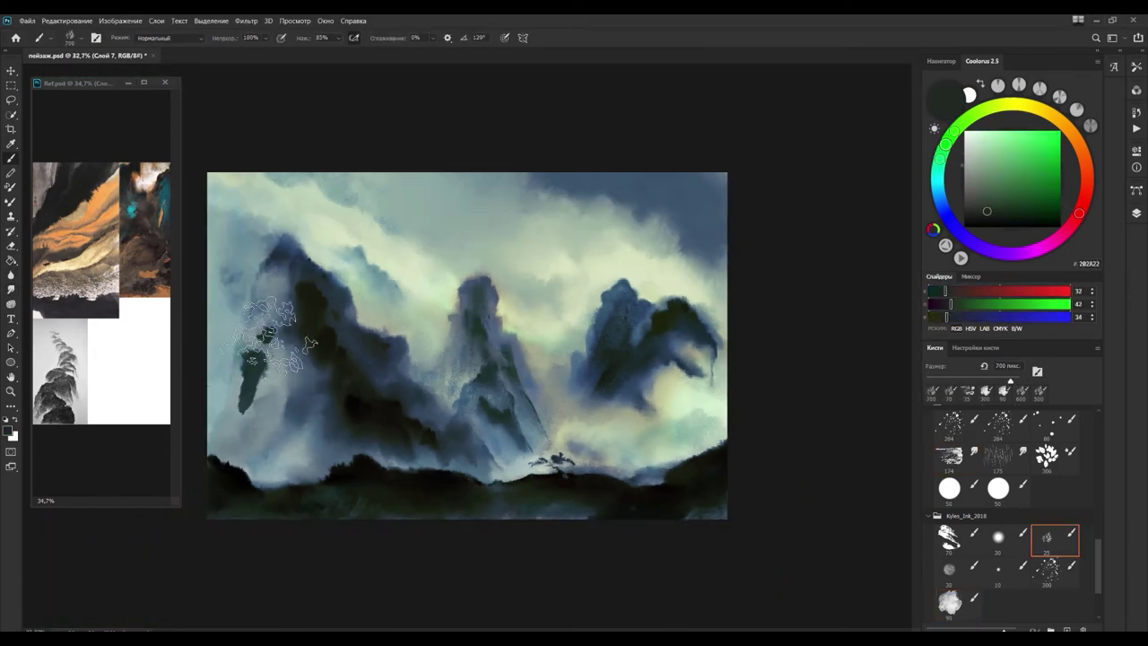
drag(264, 334, 251, 394)
Step: Wash darker blue over the left mountain's base, then load deep greens on a 600 px brush
alt+click(256, 368)
drag(276, 363, 236, 446)
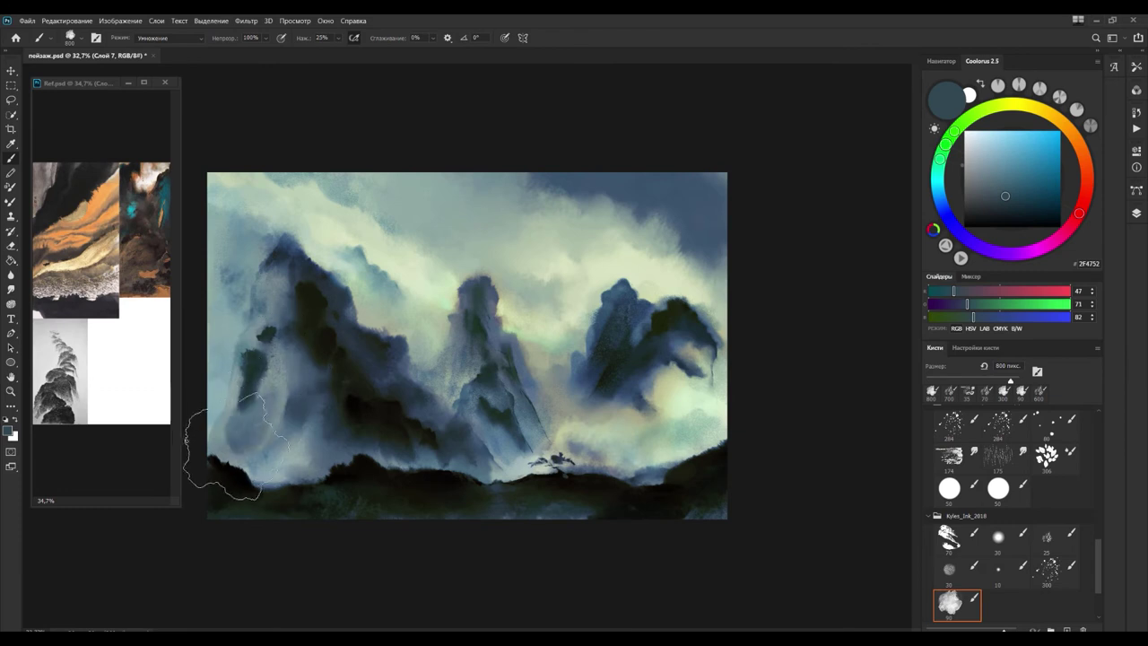
alt+click(285, 354)
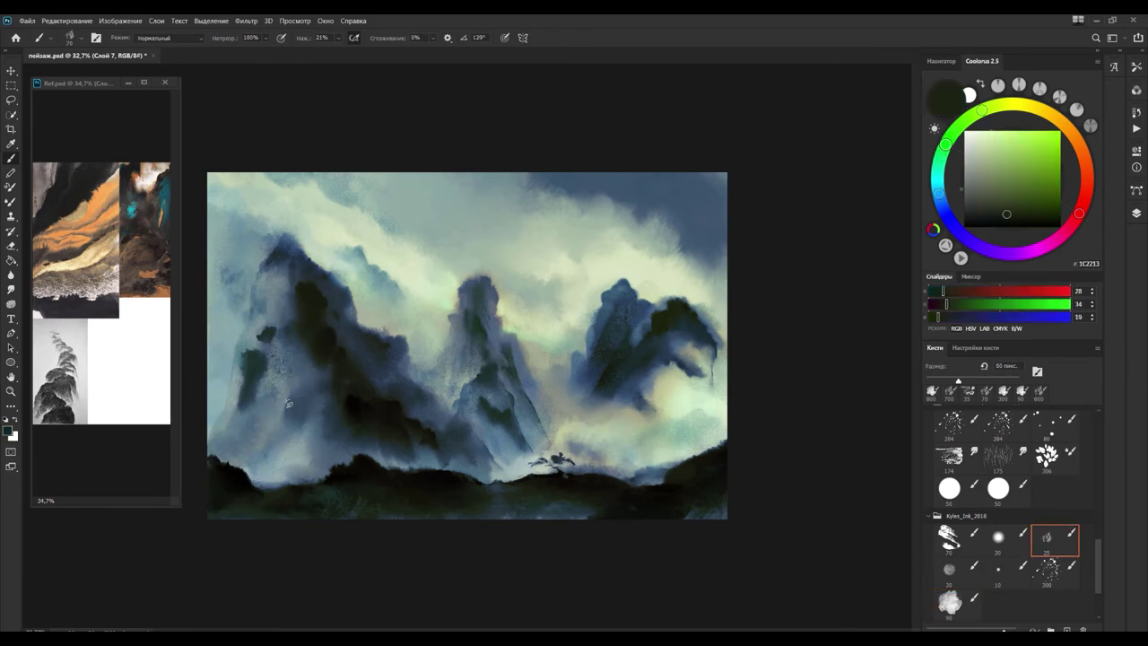
alt+click(289, 404)
key(bracketright)
key(bracketright)
key(bracketright)
click(11, 289)
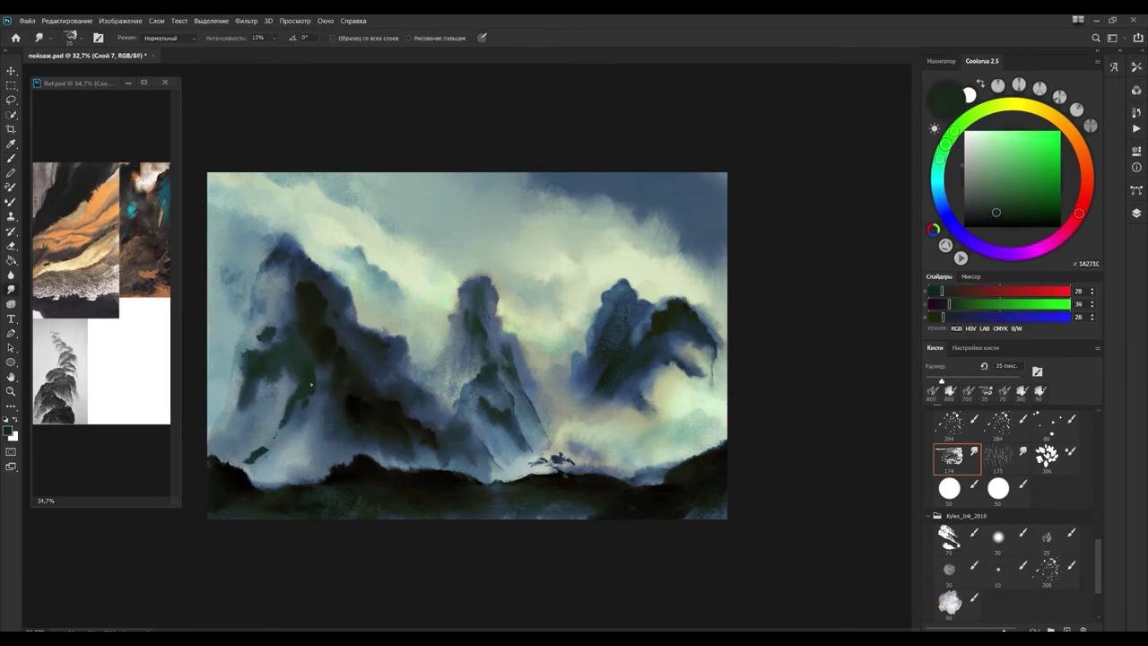
key(b)
alt+click(305, 369)
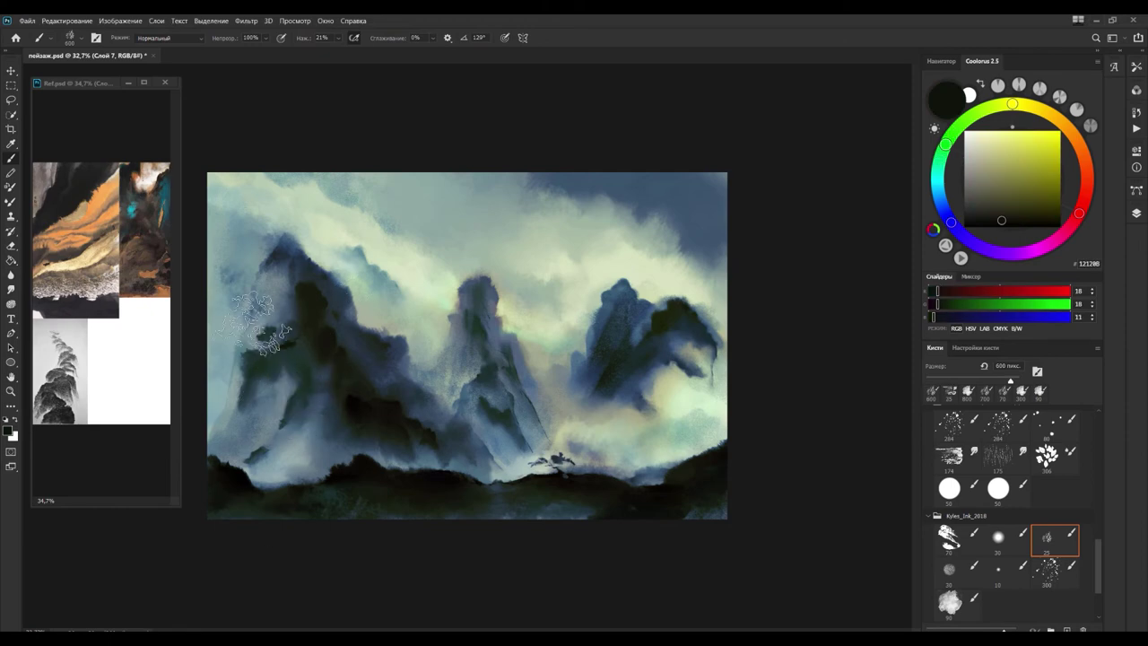
Step: Sample dark olive and near-black tones and add a dark ink mark near the mountain base
scroll(251, 318, up, 5)
key(bracketleft)
key(bracketleft)
key(bracketleft)
alt+click(540, 294)
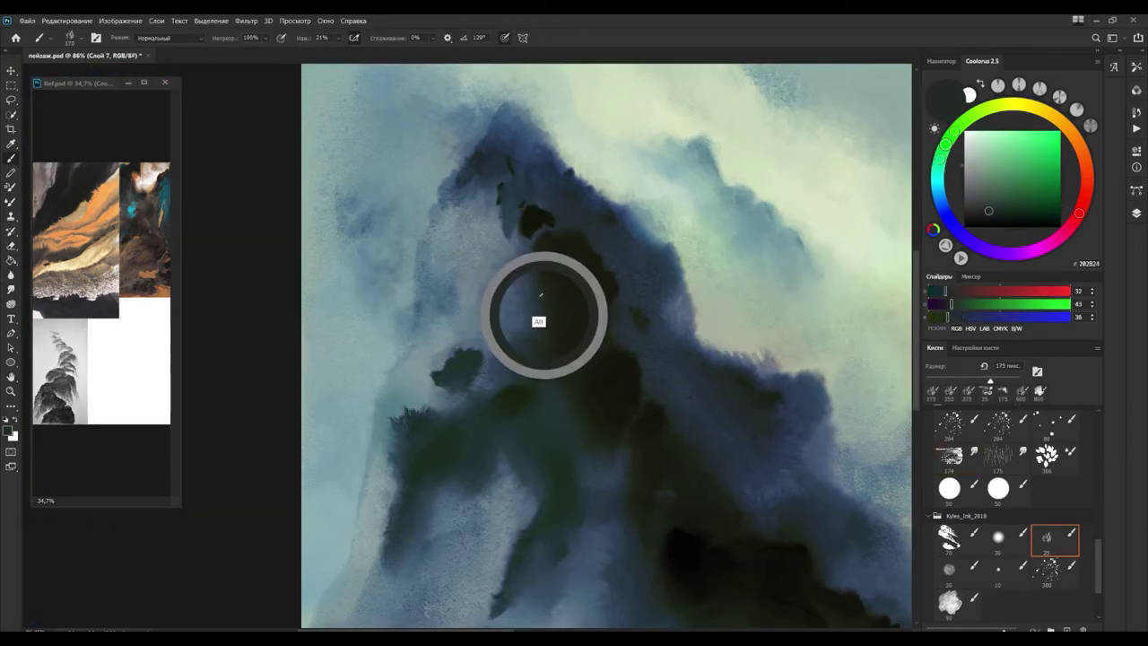
scroll(466, 278, down, 1)
alt+click(467, 274)
key(bracketright)
key(bracketright)
key(bracketright)
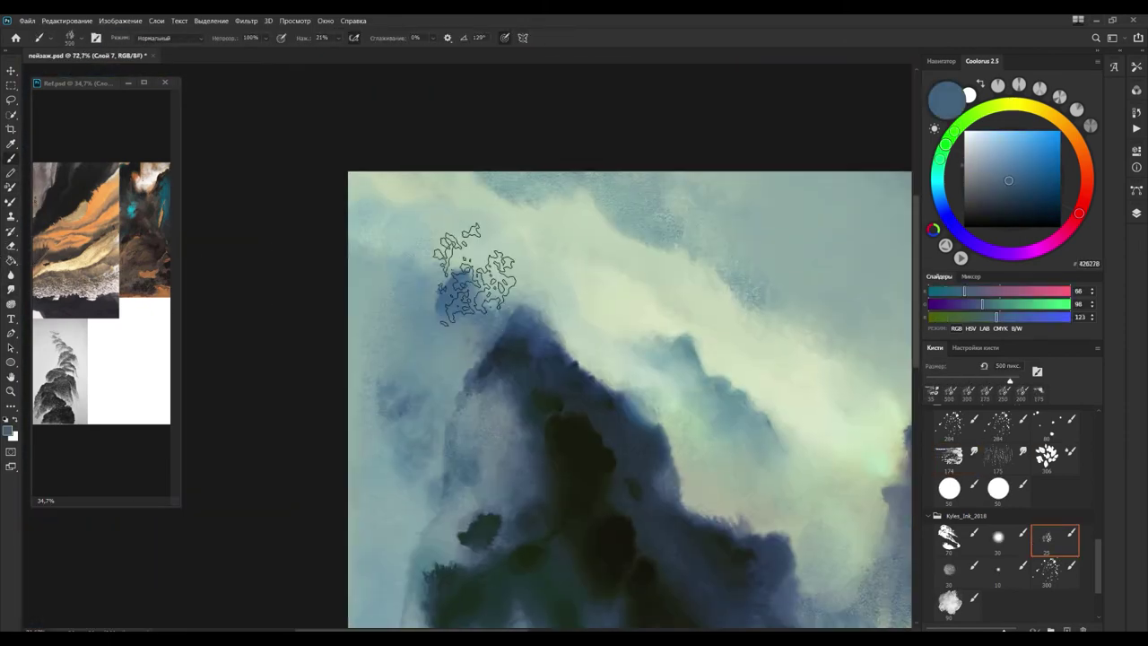
scroll(636, 409, down, 4)
scroll(565, 355, up, 4)
alt+click(565, 354)
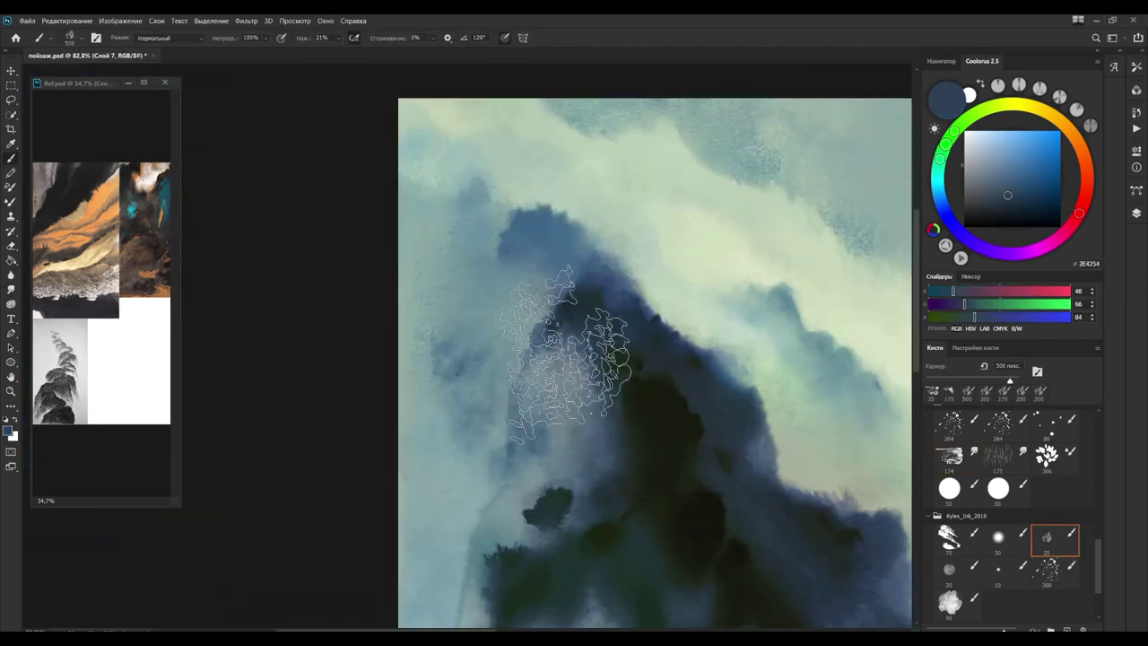
scroll(565, 354, down, 2)
alt+click(517, 300)
key(bracketleft)
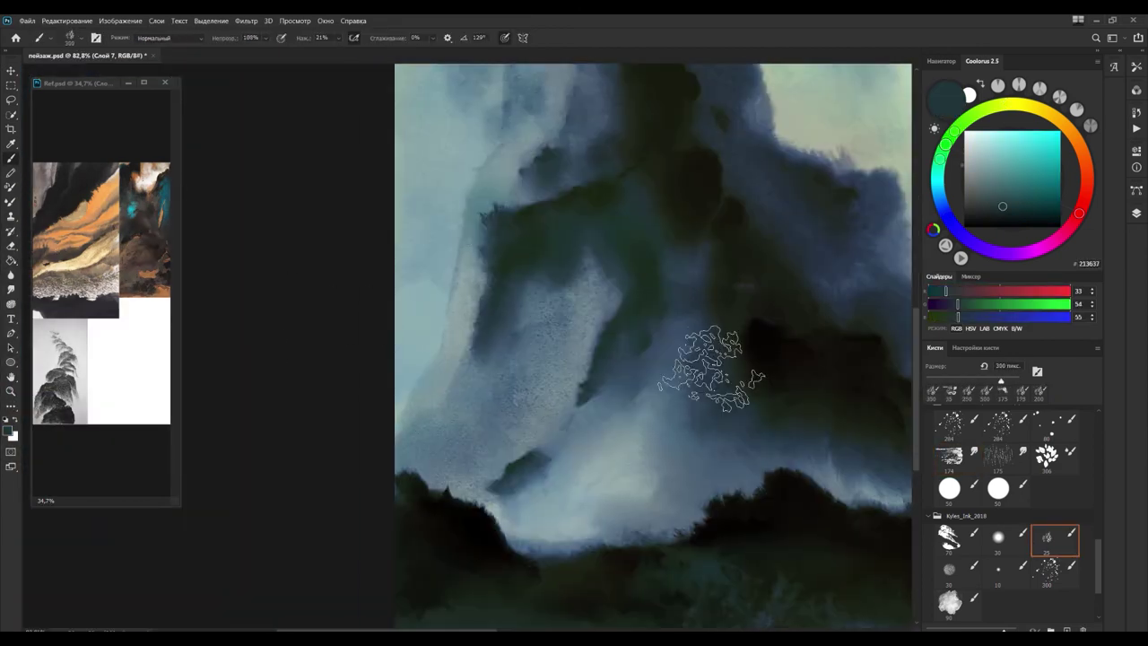
drag(619, 511, 704, 449)
Step: Paint teal mist strokes across the rocky peak
scroll(653, 345, down, 4)
scroll(434, 359, up, 5)
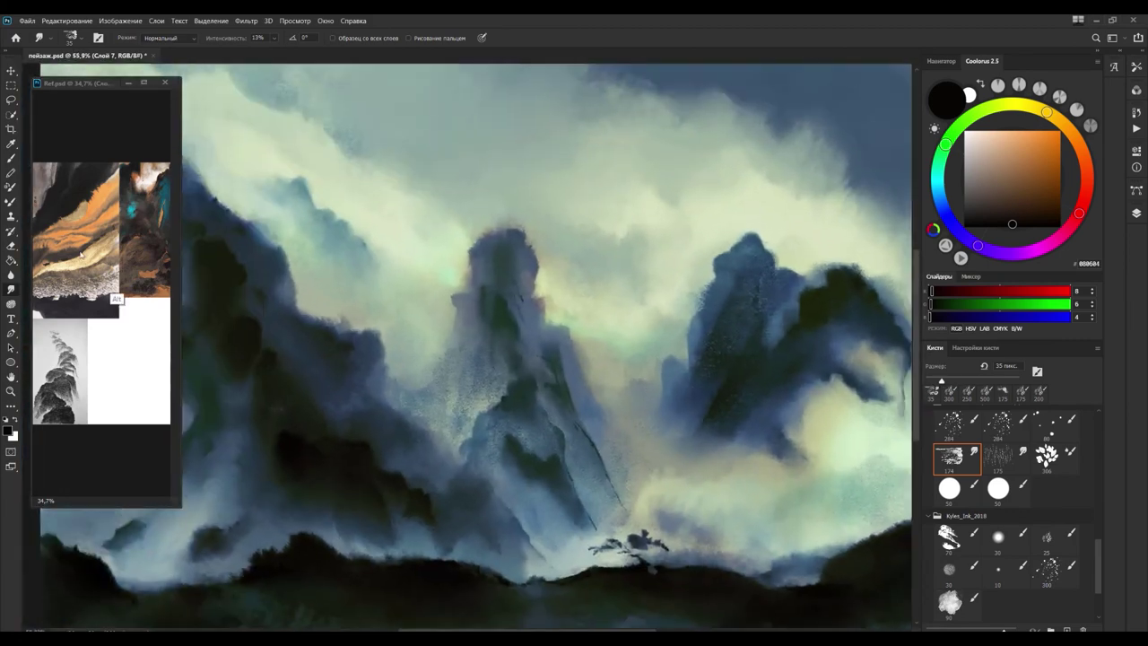
alt+click(434, 359)
alt+click(458, 341)
drag(467, 224, 512, 301)
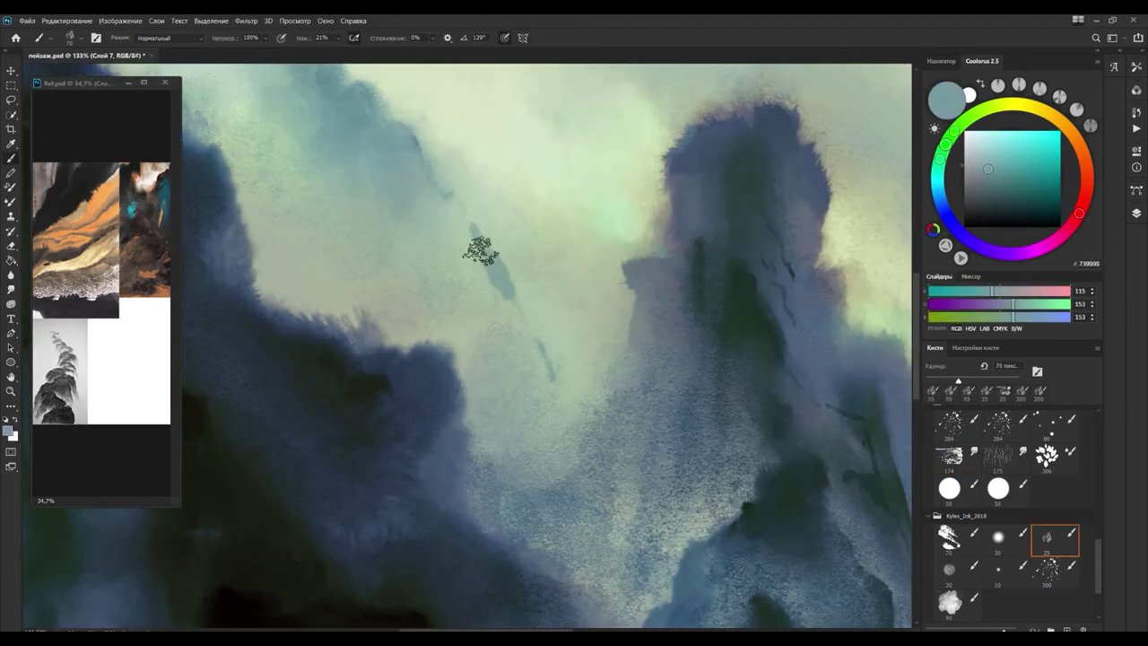
drag(474, 248, 563, 401)
drag(359, 314, 421, 346)
Step: Smudge a pale yellow-green glow along the left mountain's ridge
scroll(410, 320, down, 3)
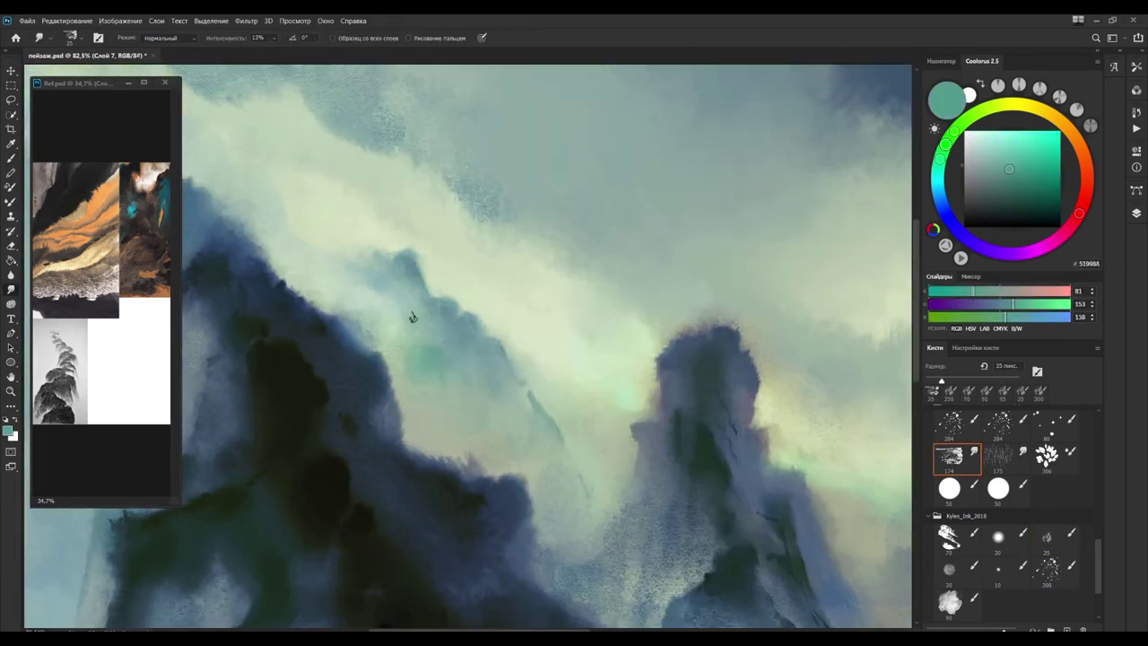
alt+click(385, 354)
drag(448, 439, 583, 547)
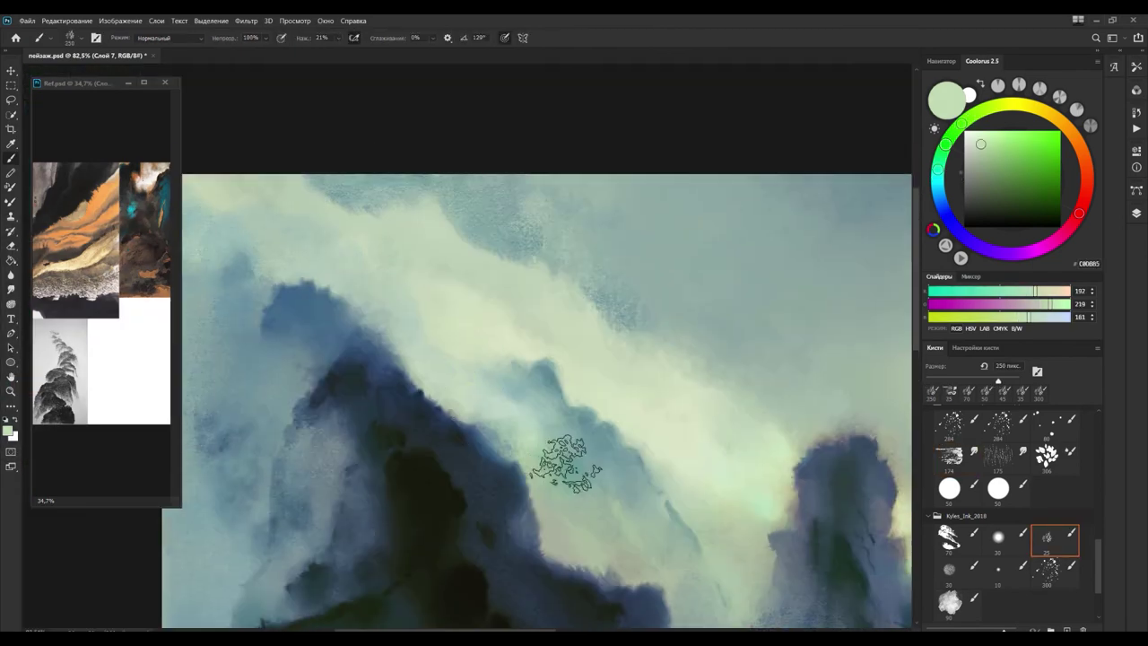
alt+click(543, 308)
key(r)
drag(574, 395, 488, 361)
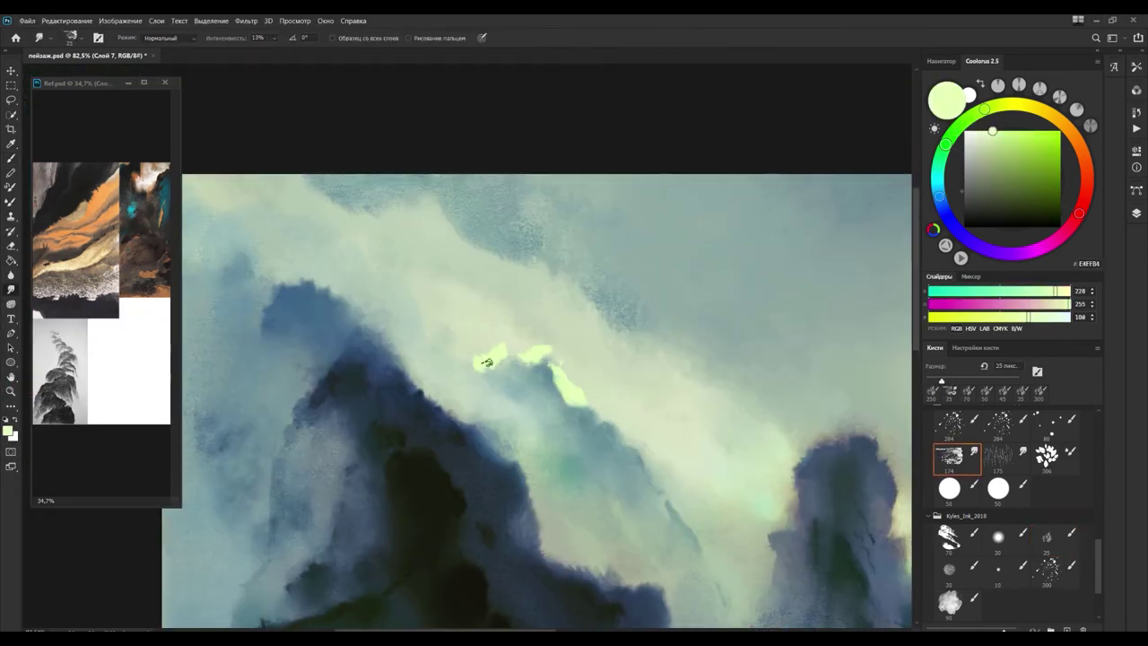
scroll(478, 344, down, 3)
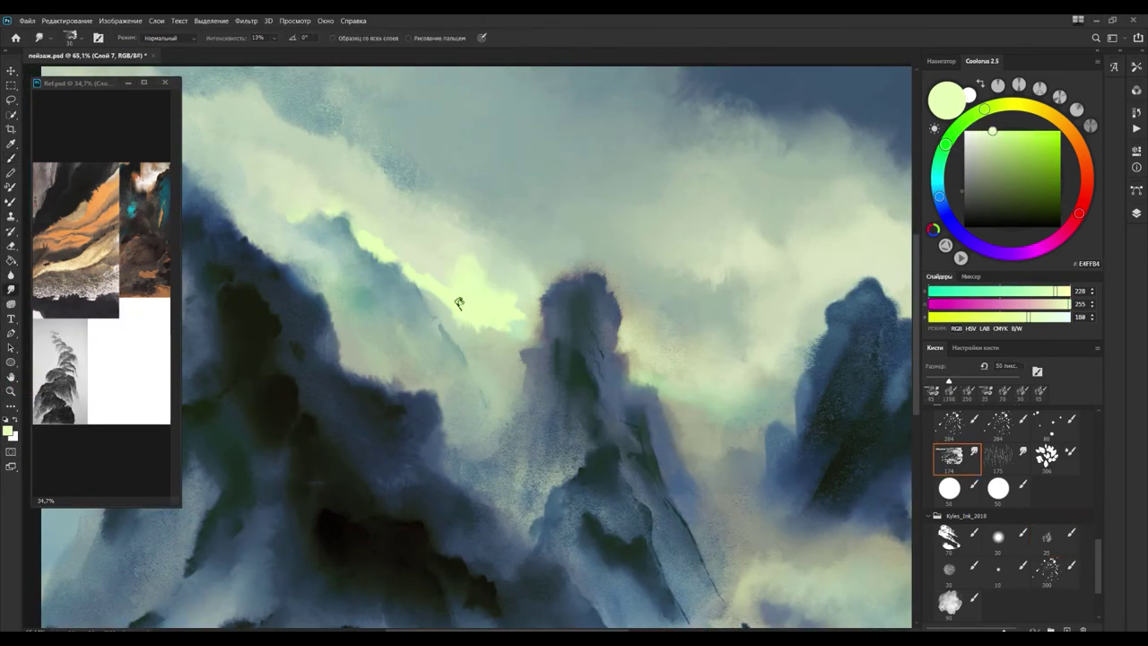
scroll(457, 315, down, 2)
Step: Select the paint layer and sample dark blue and cloud greens for soft mist
key(b)
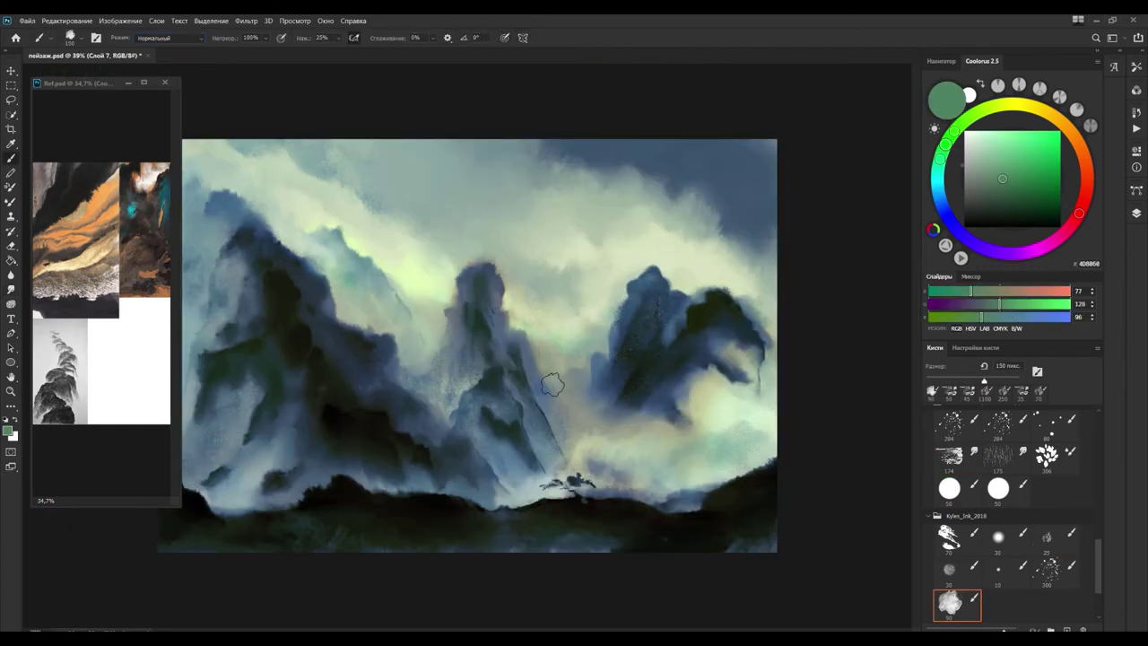
key(F7)
click(921, 311)
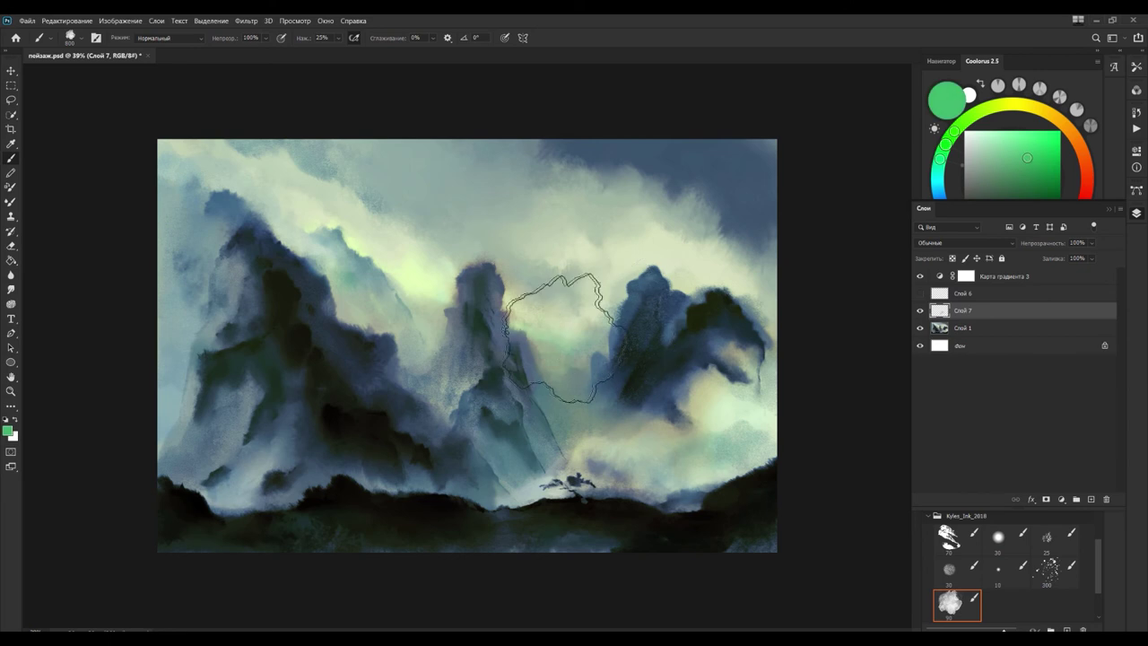
key(F7)
alt+click(647, 380)
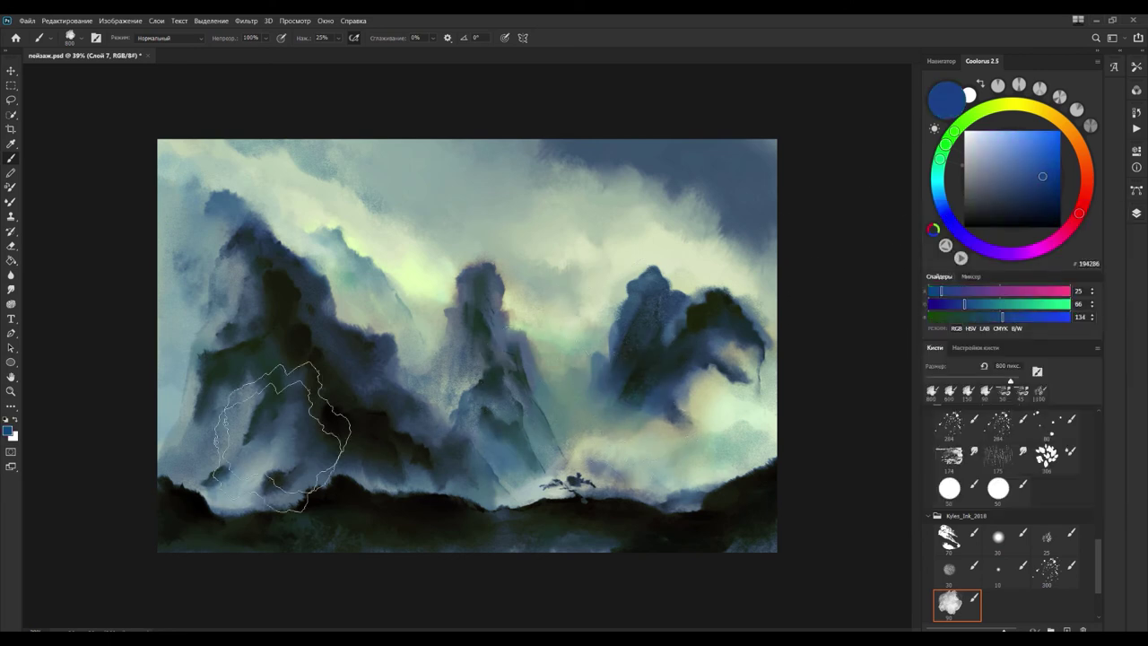
key(ctrl+z)
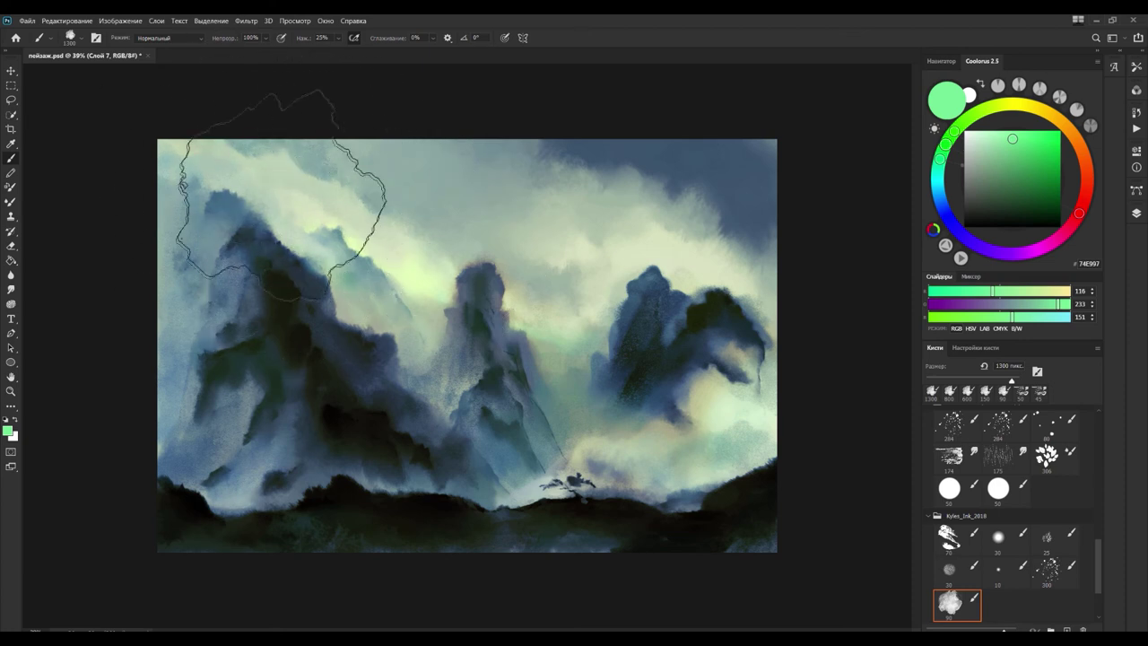
key(bracketleft)
key(bracketleft)
key(bracketleft)
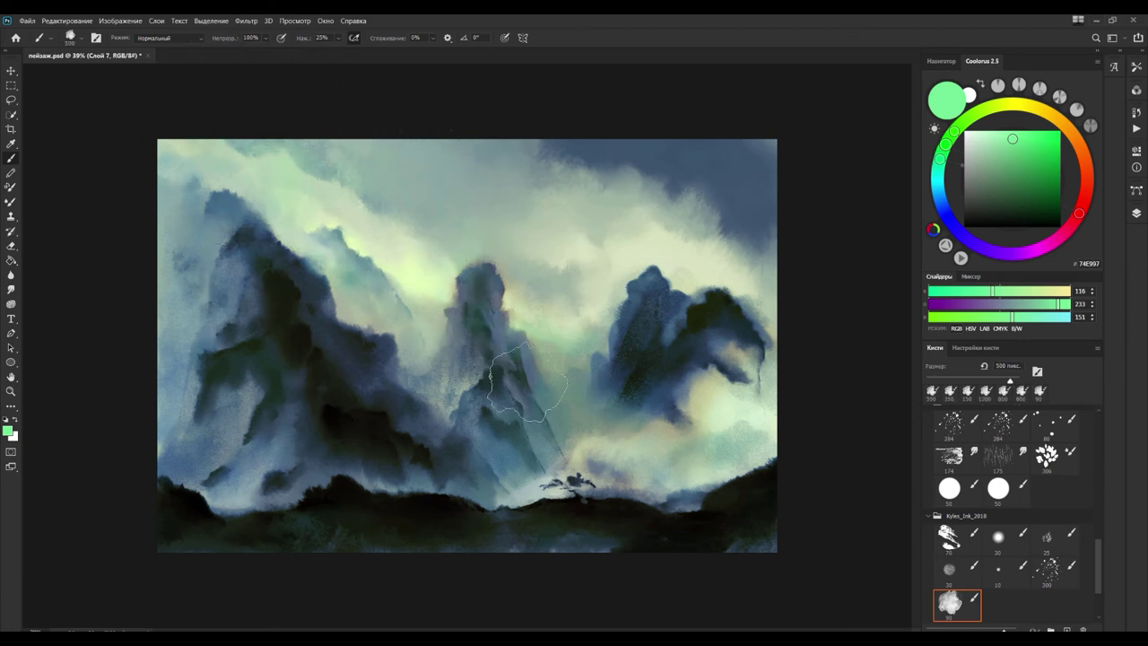
alt+click(767, 456)
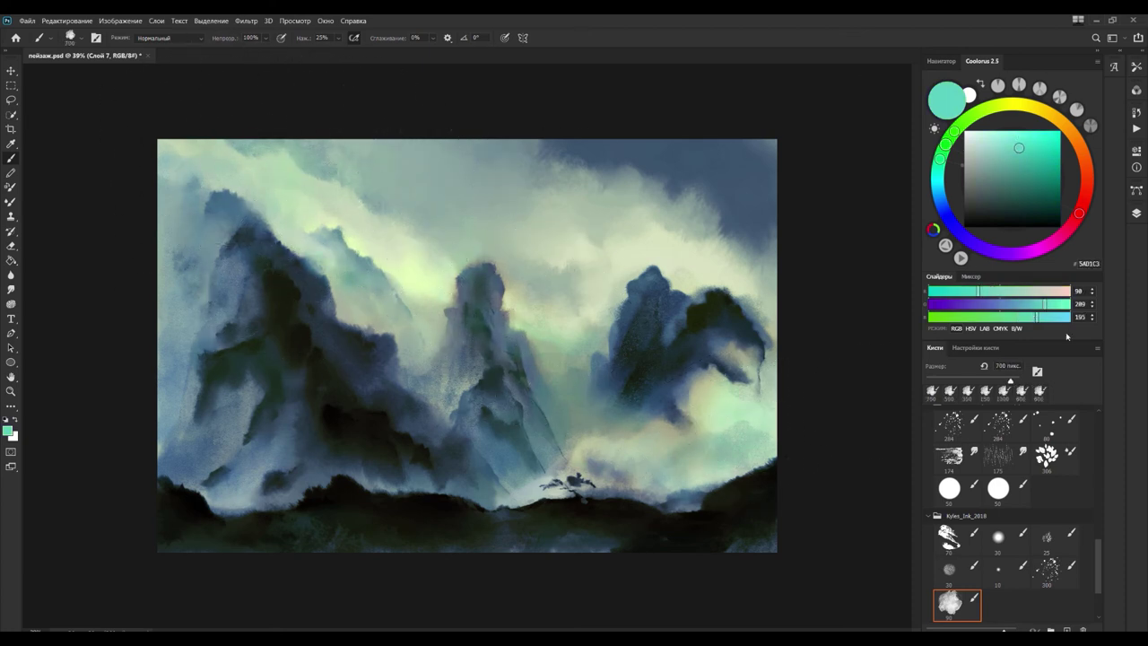
alt+click(736, 258)
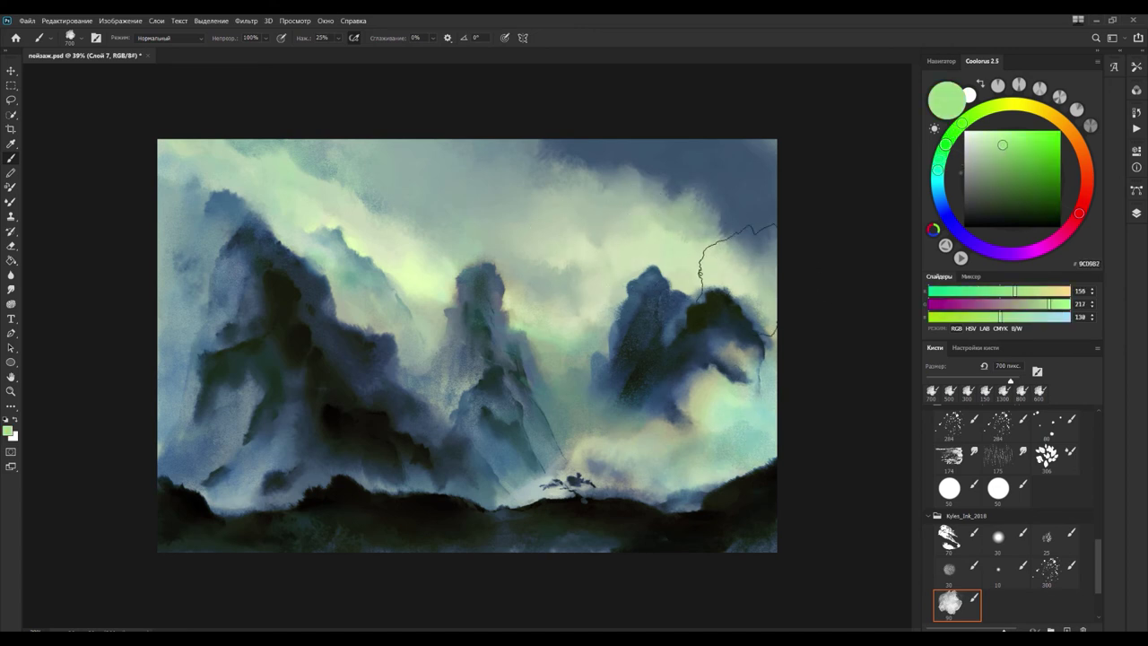
alt+click(745, 274)
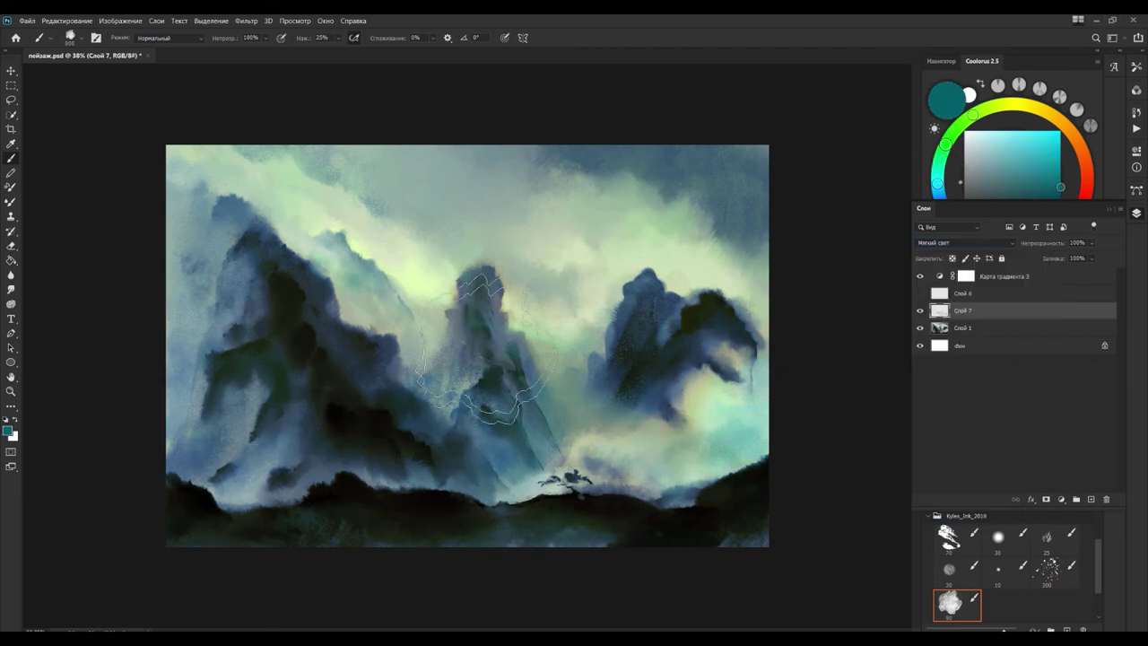
Step: Set Layer 7 to Normal and wash blue over the left side with a 2200 px brush
alt+click(657, 250)
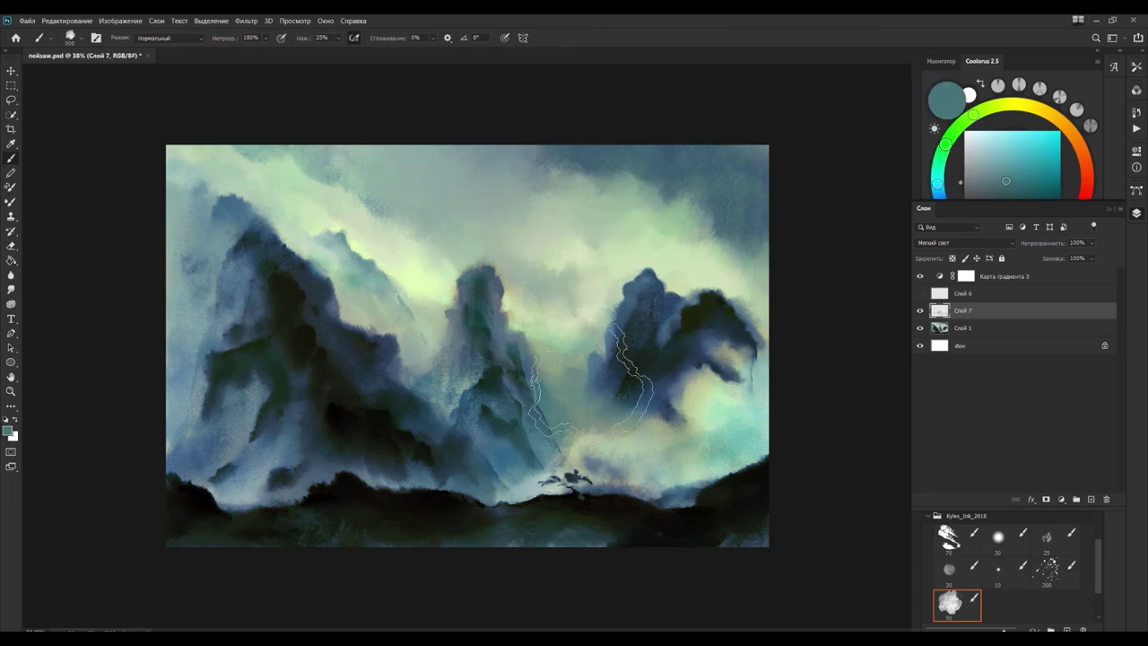
click(1036, 166)
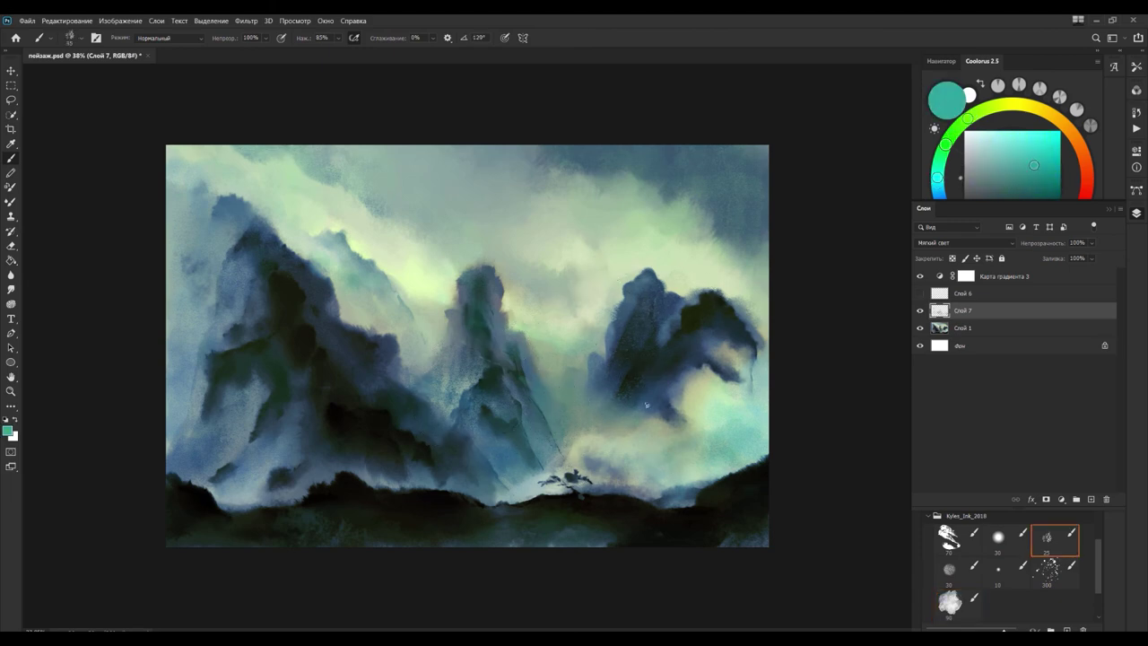
click(965, 243)
click(897, 184)
alt+click(224, 296)
mouse_move(269, 367)
mouse_down()
mouse_move(368, 439)
mouse_move(269, 377)
mouse_move(206, 296)
mouse_up()
Step: Add a Gold gradient map and fade the layer to 27% opacity
ctrl+click(940, 310)
click(1062, 499)
click(1063, 481)
click(996, 140)
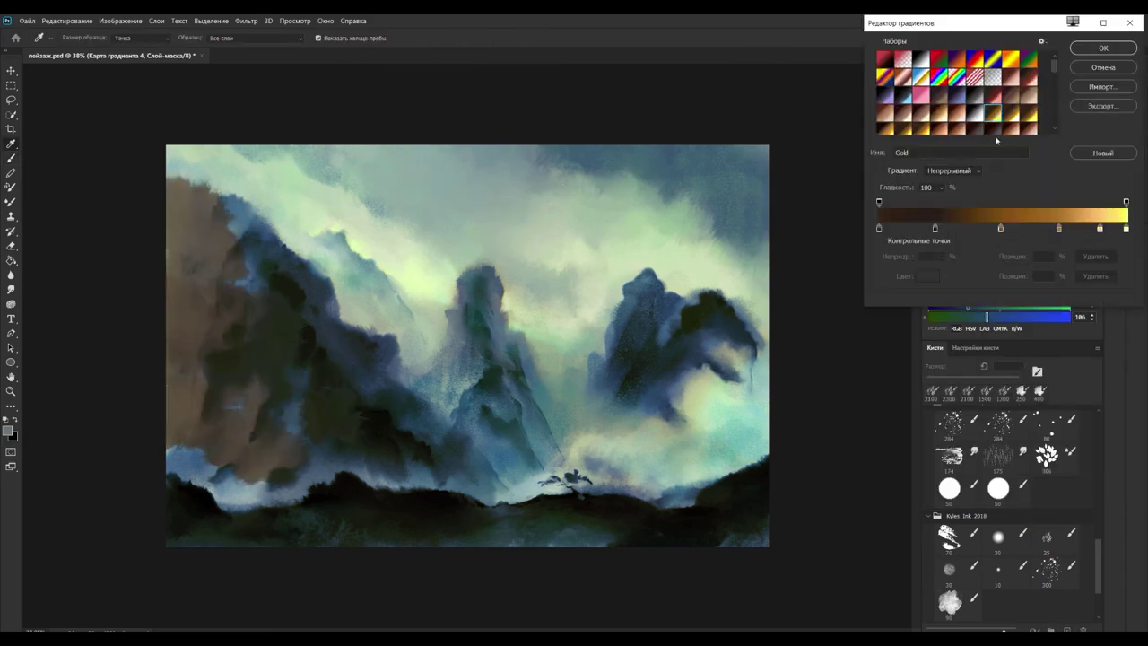
click(1103, 48)
click(964, 242)
click(981, 389)
drag(1112, 258, 1081, 258)
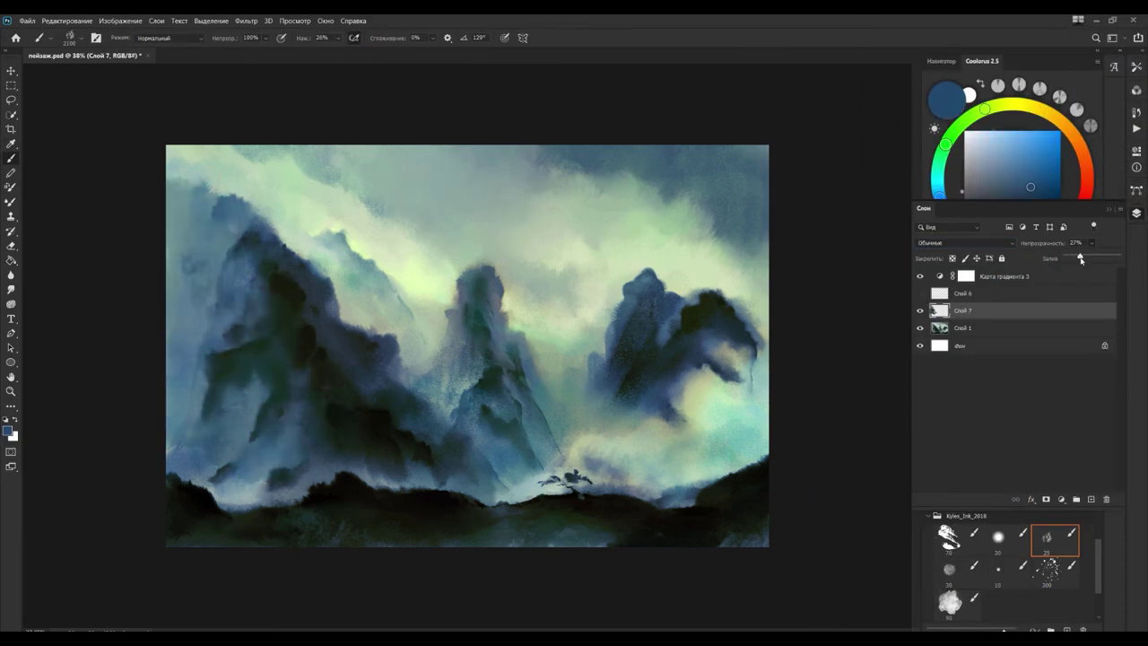
Step: Try shifting the layer sideways, undo the move, and smudge a green stroke into the sky
key(v)
drag(505, 321, 744, 385)
click(66, 20)
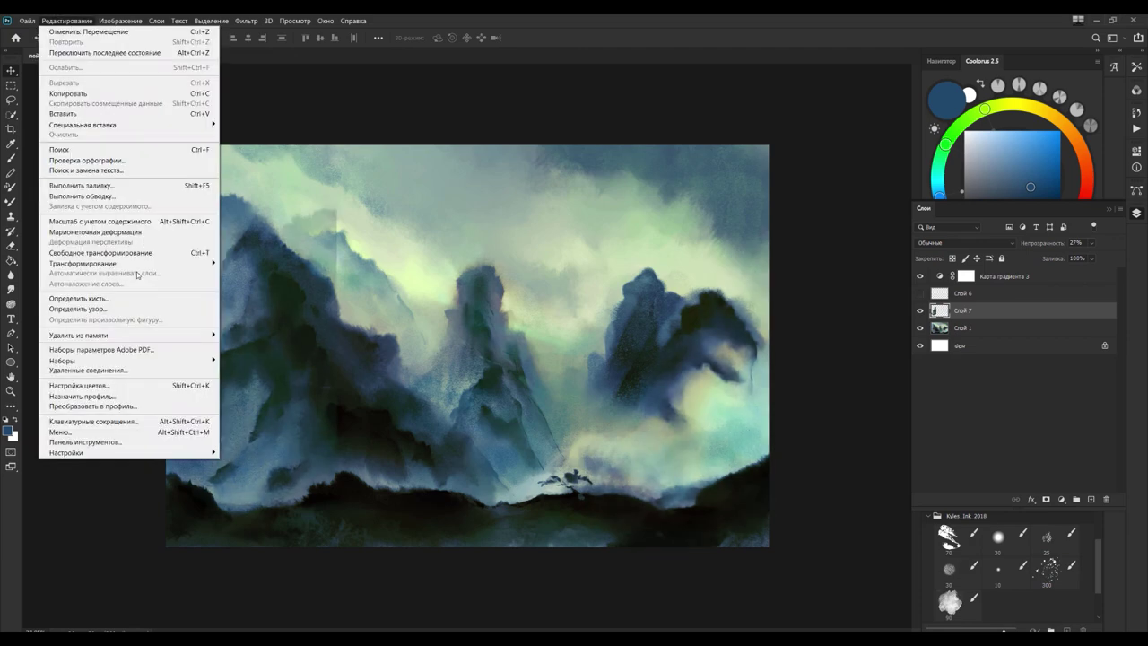
key(Escape)
drag(166, 343, 226, 343)
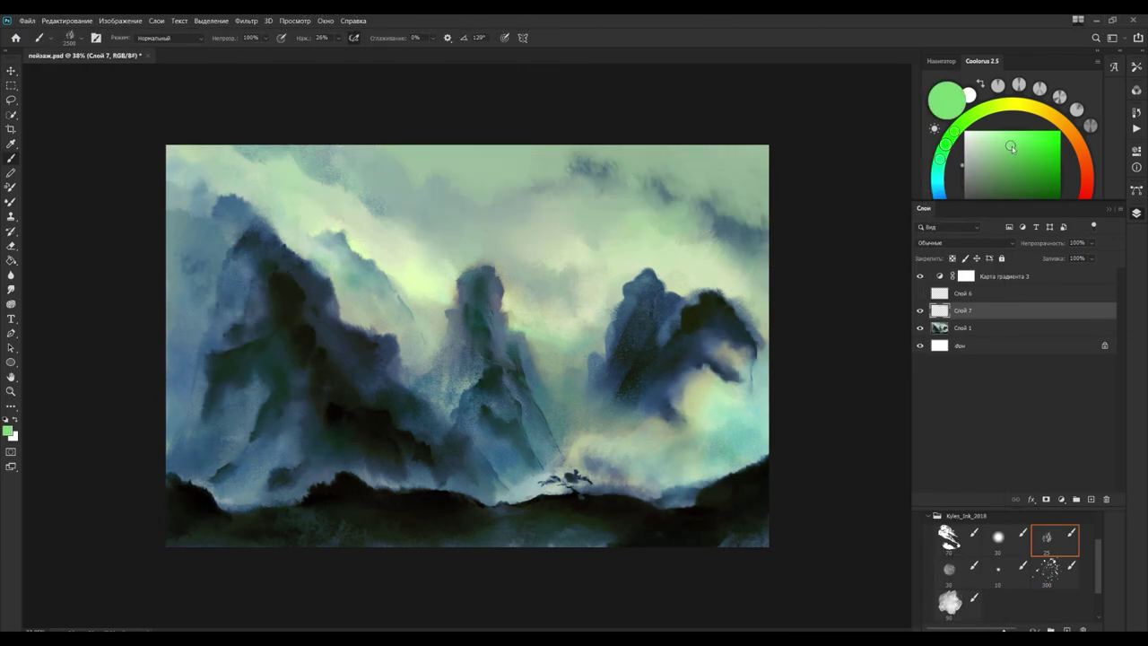
drag(340, 170, 462, 175)
Step: Flatten into Фон, then lower Exposure in Camera Raw and adjust HSL
click(965, 242)
key(Escape)
key(Delete)
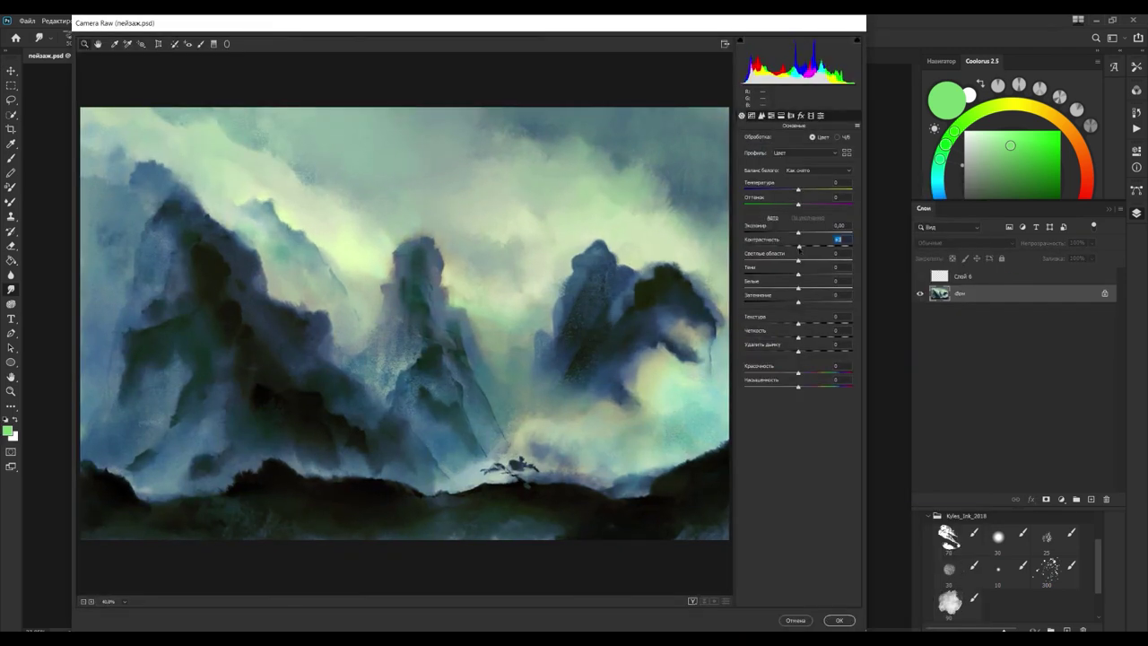
drag(798, 233, 793, 233)
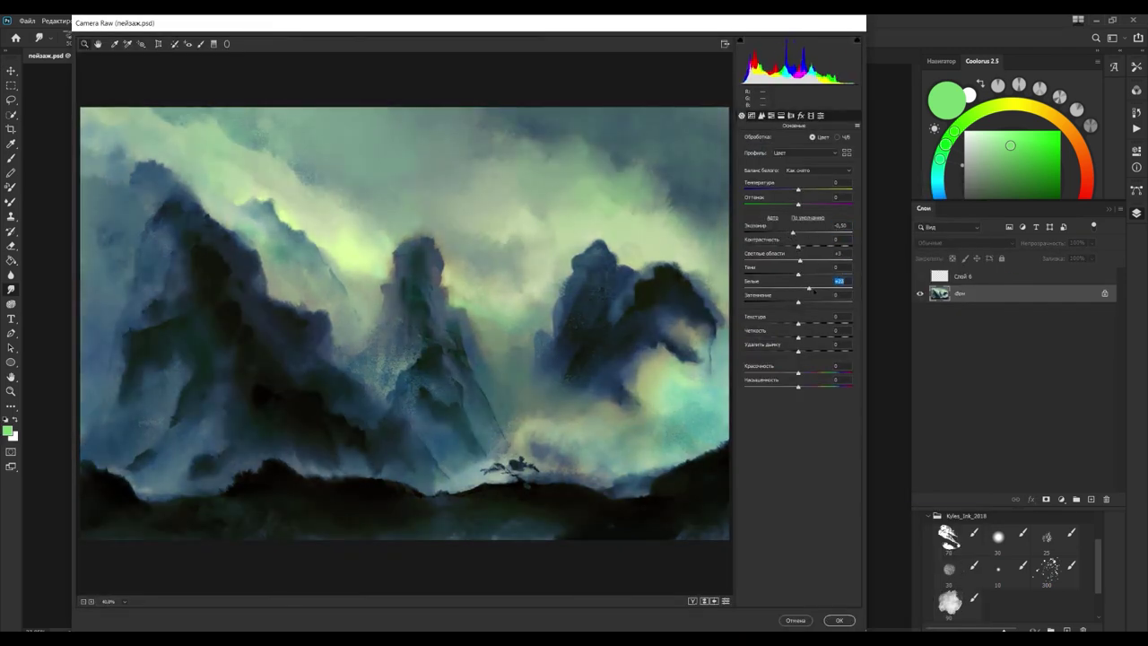
click(771, 115)
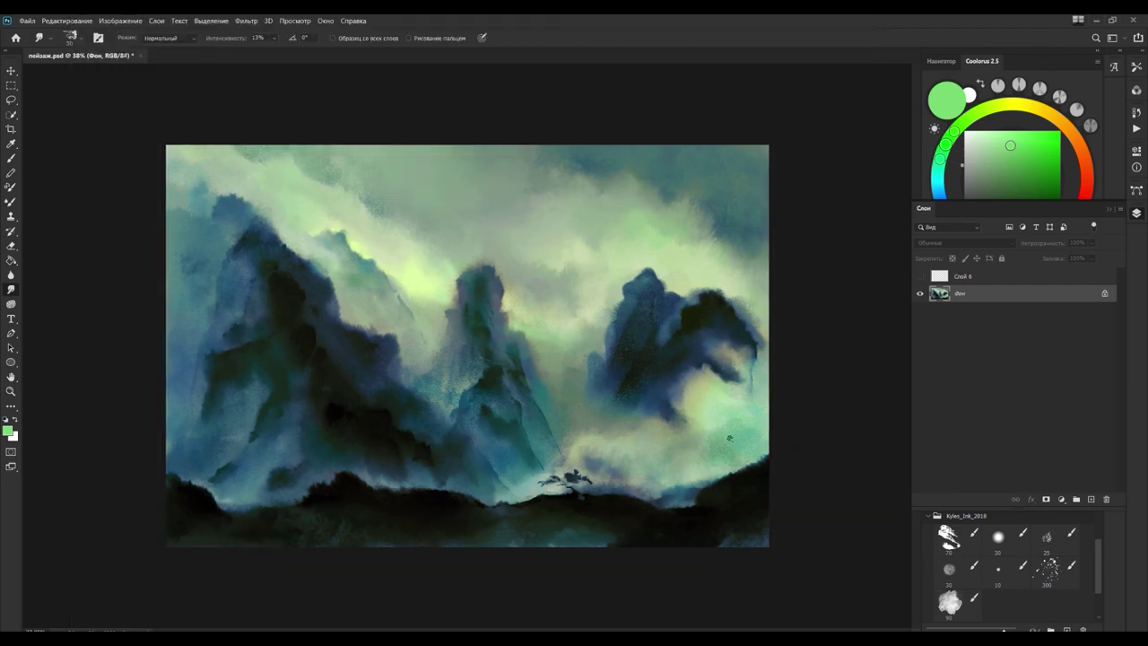
Step: Set Слой 7 to Линейный затемнитель (Linear Burn) for darkening strokes on the central peak
click(958, 305)
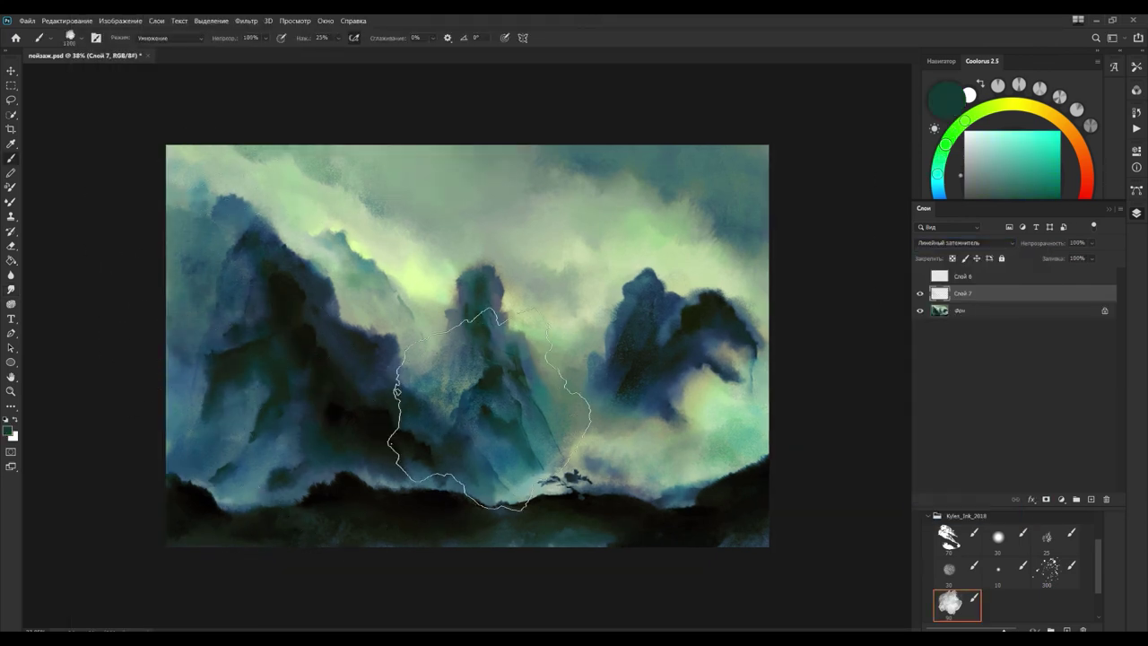